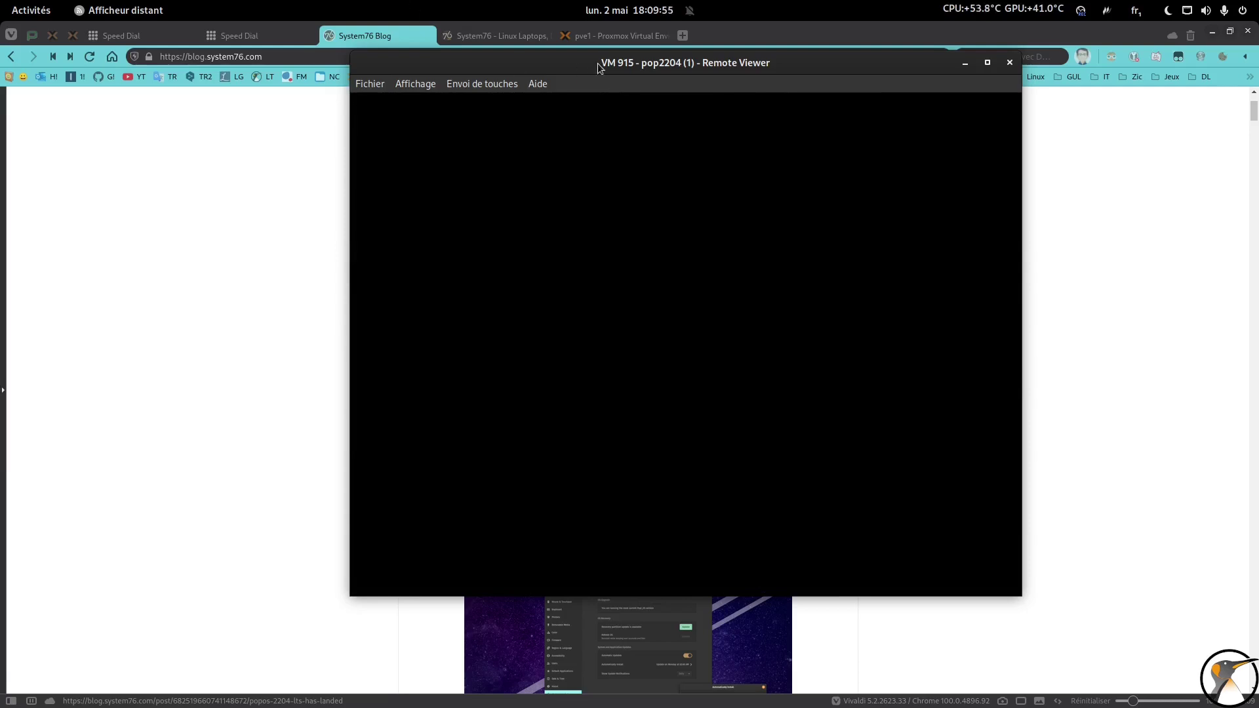
Minimize the browser, reposition the VM 915 viewer window on the desktop, and switch it to full screen
left_click(1213, 32)
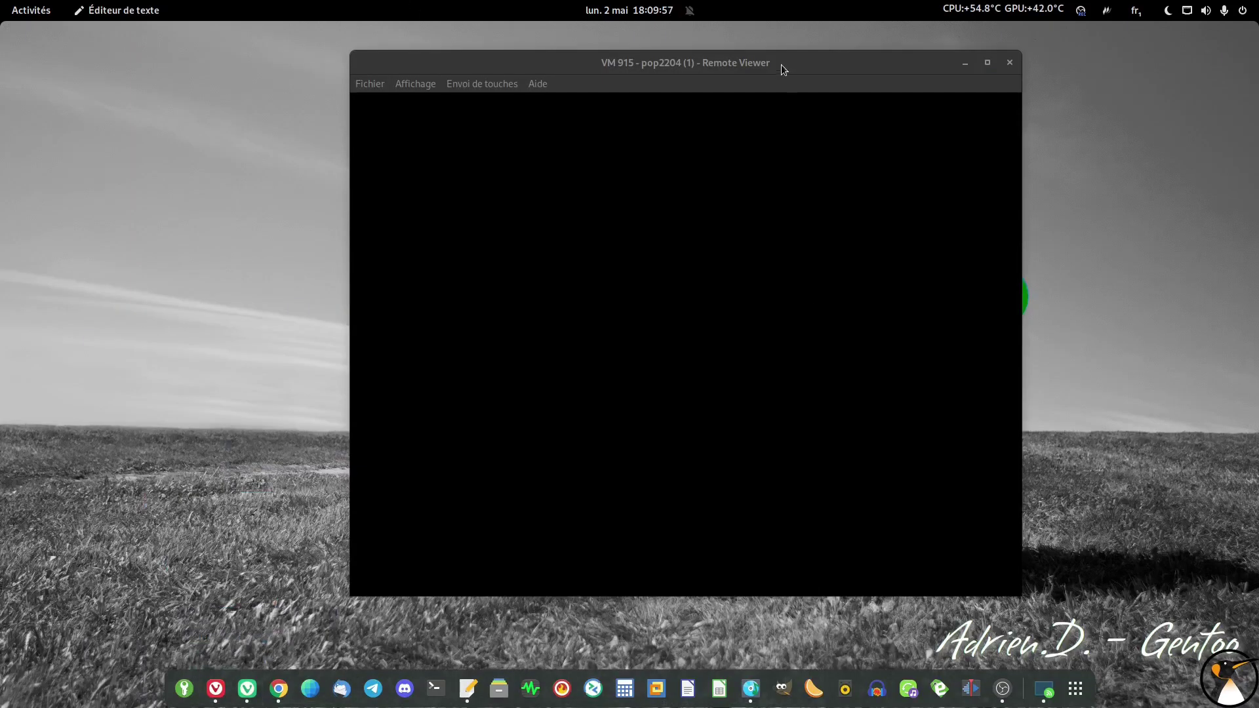
left_click_drag(781, 64, 741, 66)
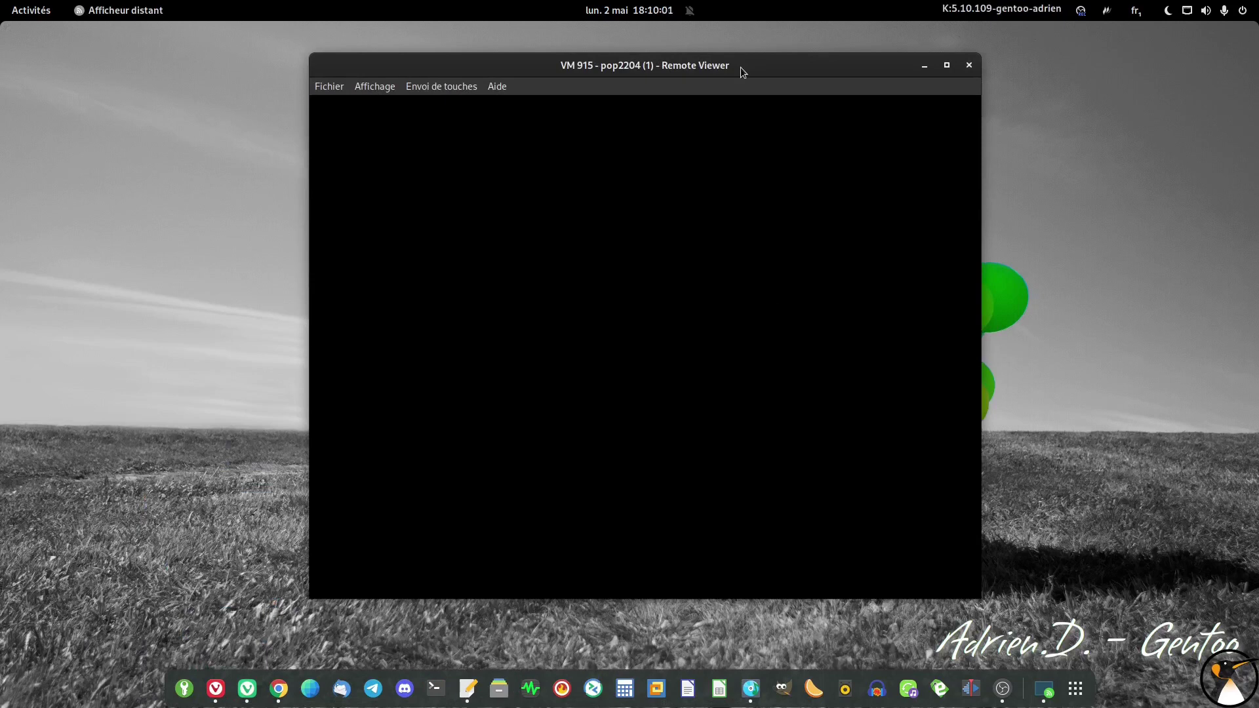
left_click(374, 86)
left_click(388, 104)
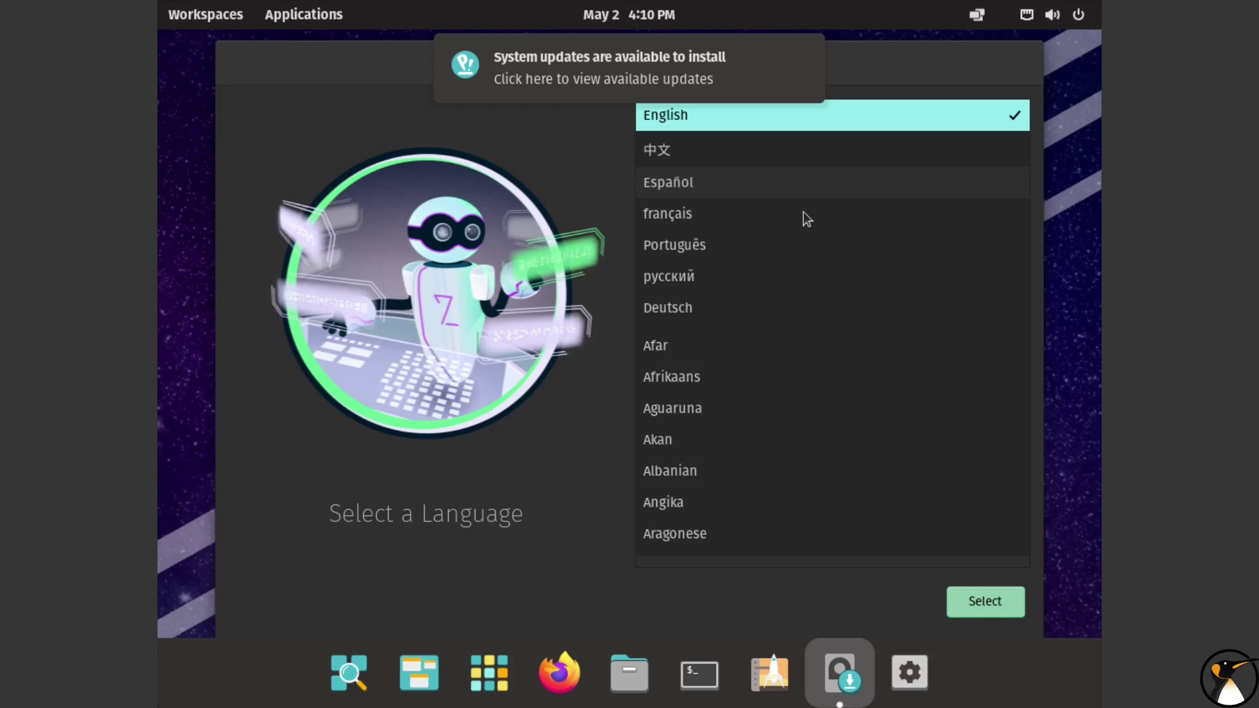
Set the live session's display resolution to 1920 × 1080 (16:9), keep the changes and close Settings
left_click(1055, 18)
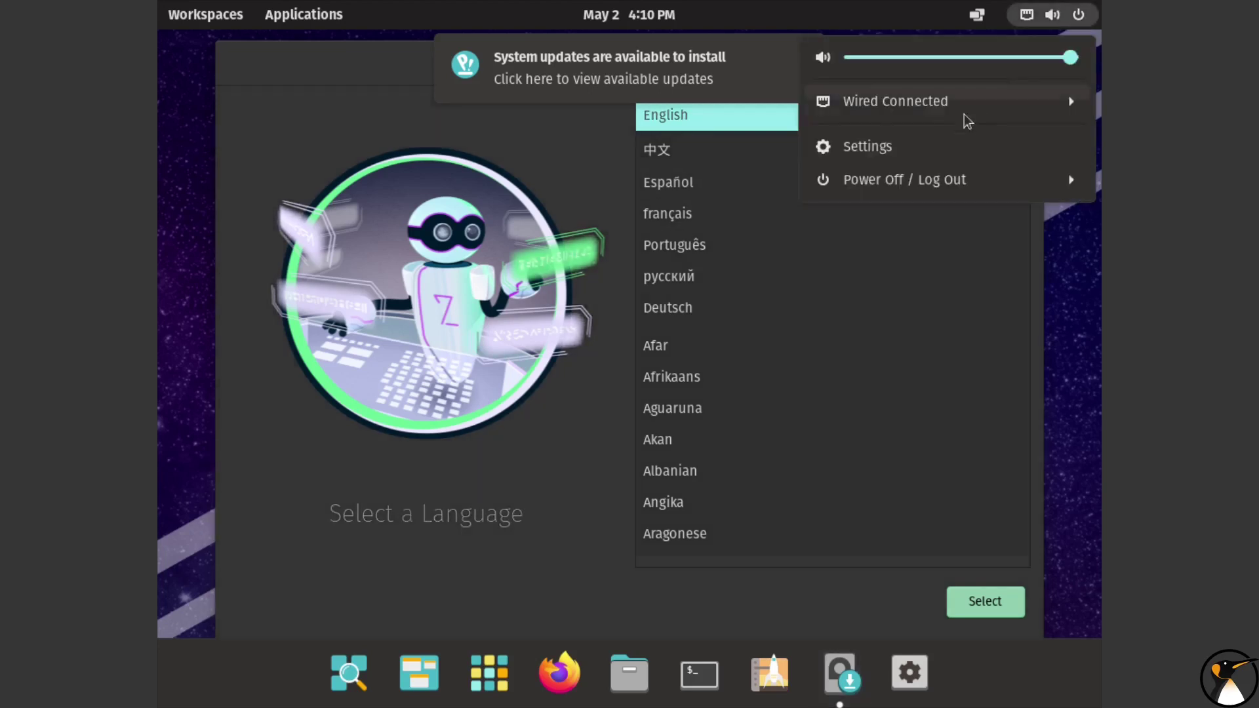
left_click(908, 139)
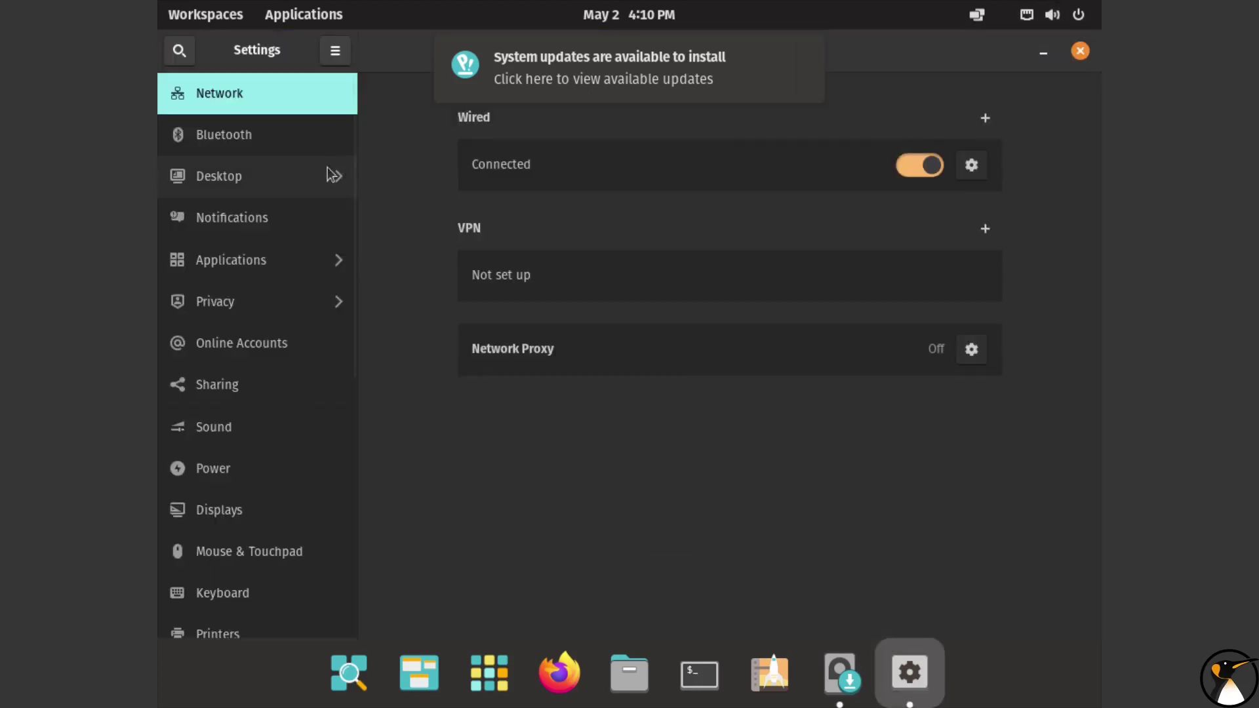
left_click(182, 63)
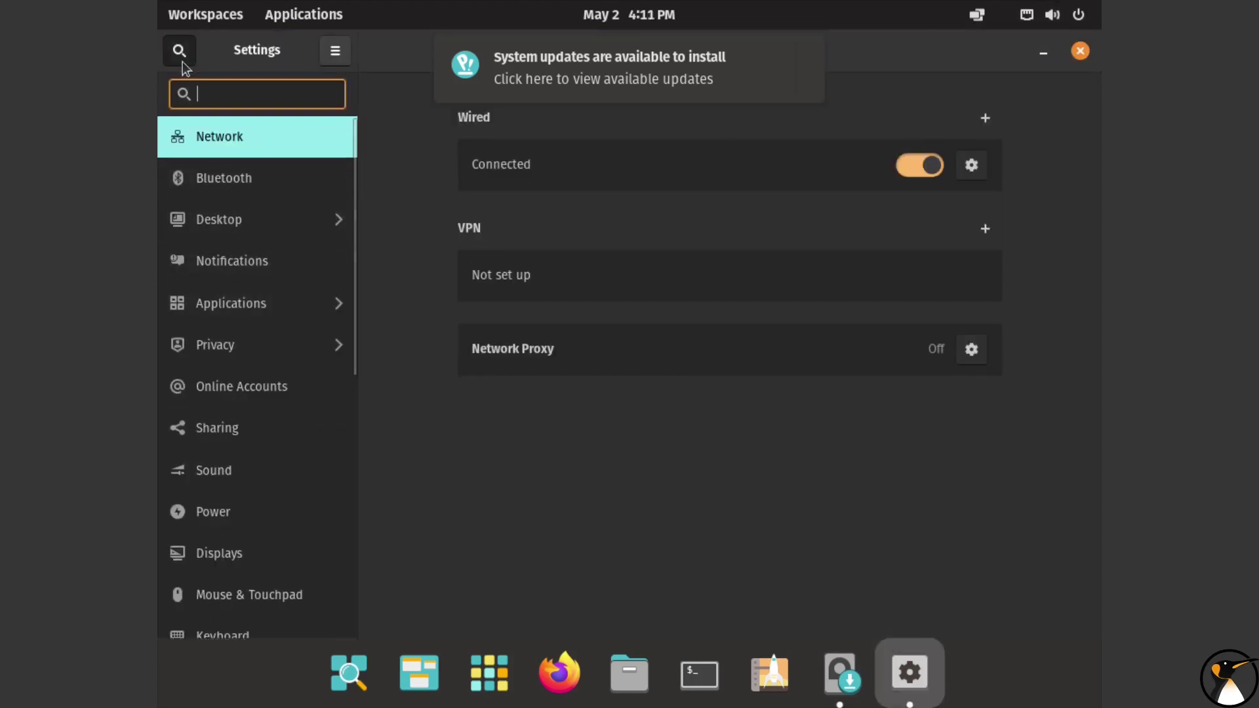
type("dis")
key("Return")
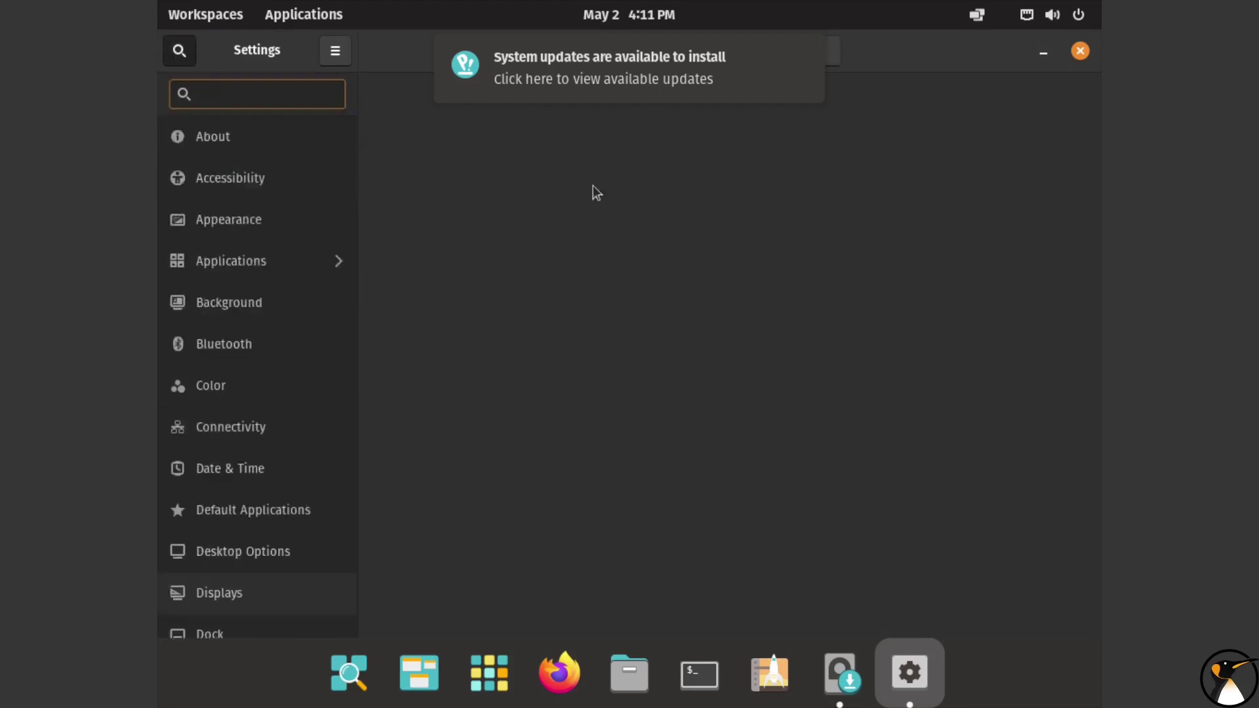
left_click(957, 205)
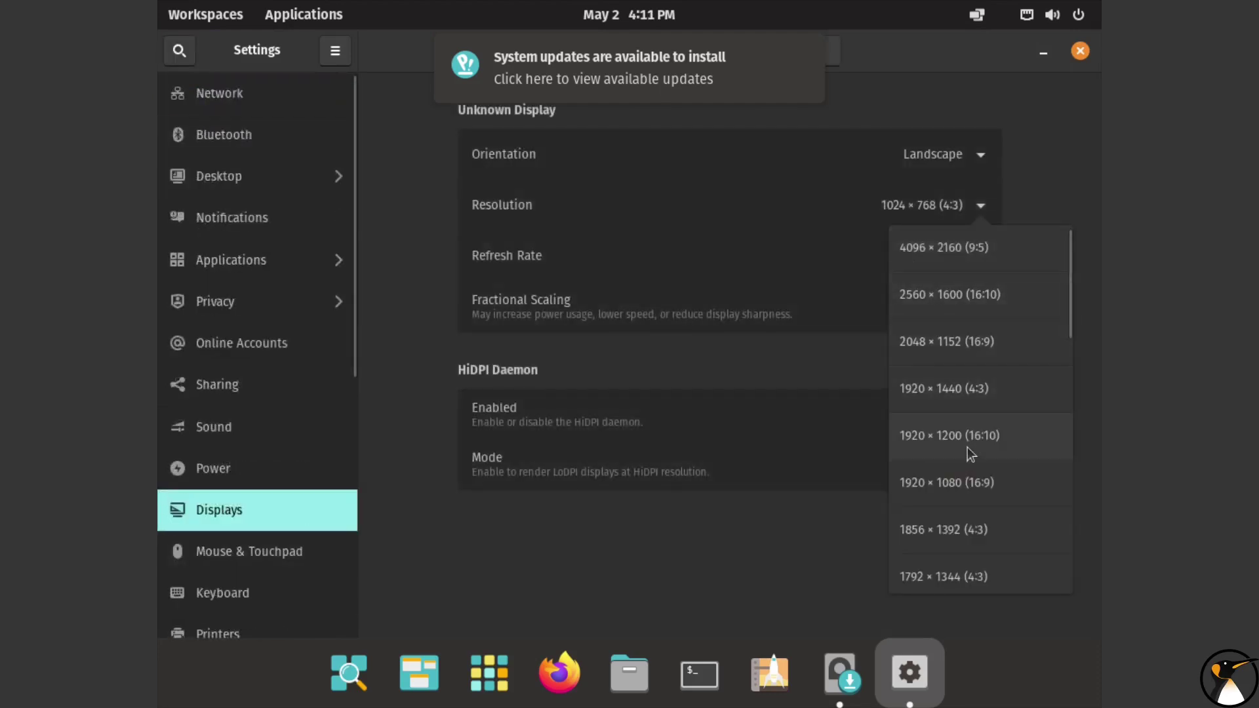
left_click(959, 482)
left_click(1053, 48)
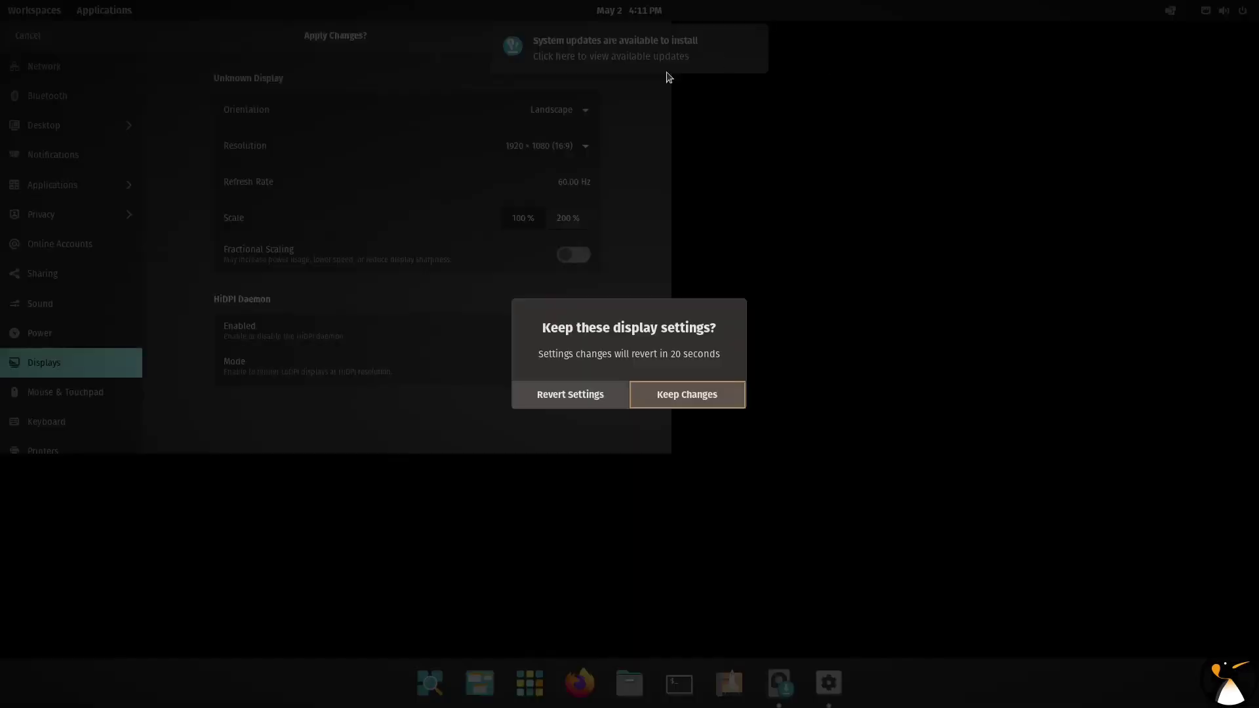
left_click(702, 392)
left_click(1244, 36)
Centre the installer window and choose French (France) as the language with the French keyboard layout
left_click_drag(398, 83, 658, 116)
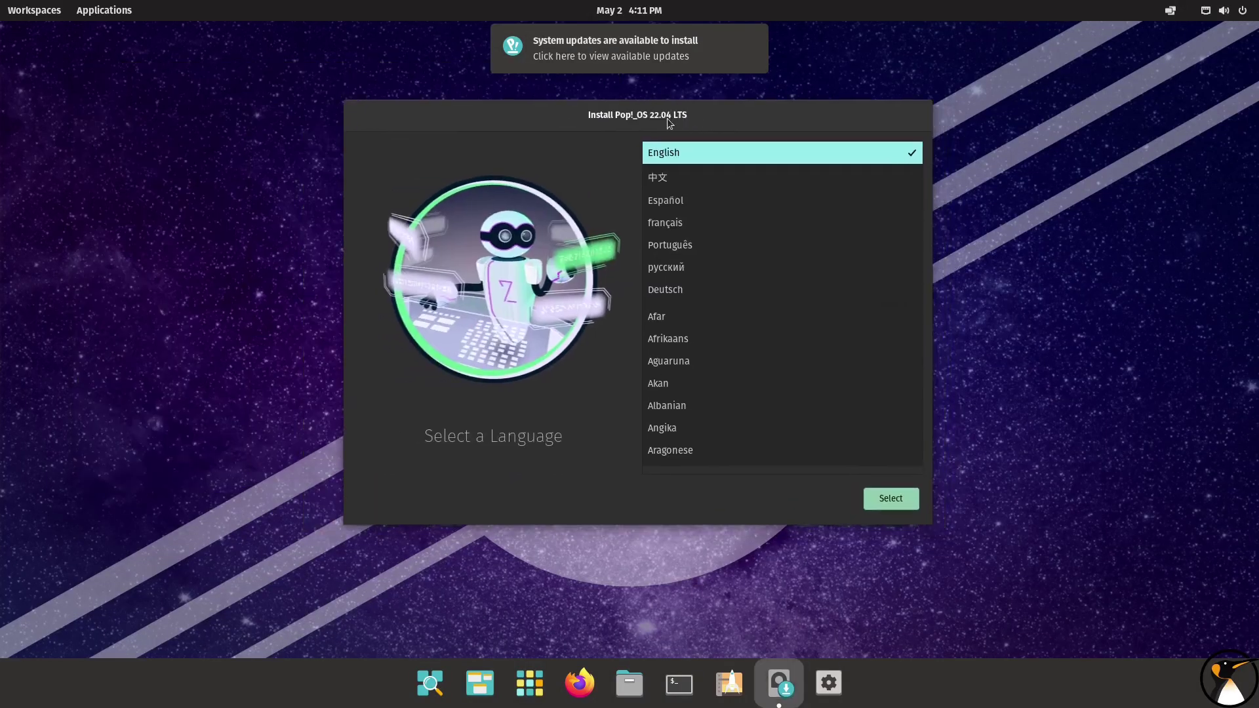
left_click(719, 224)
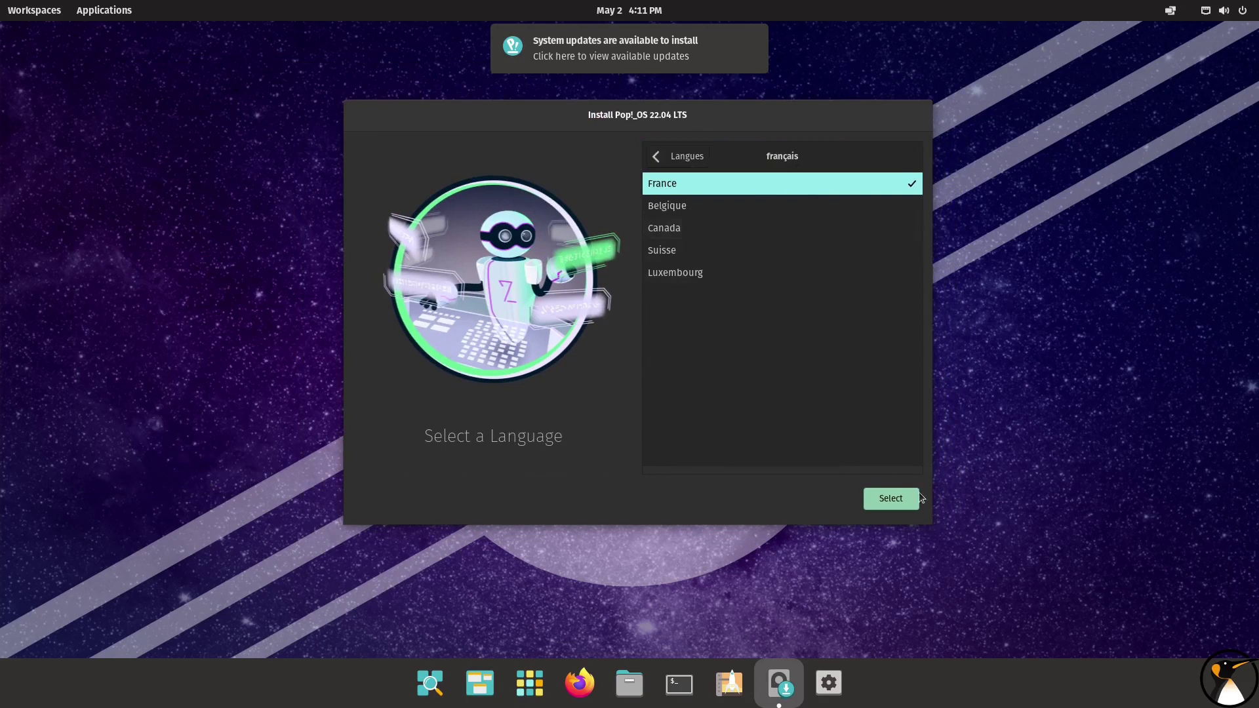
left_click(883, 505)
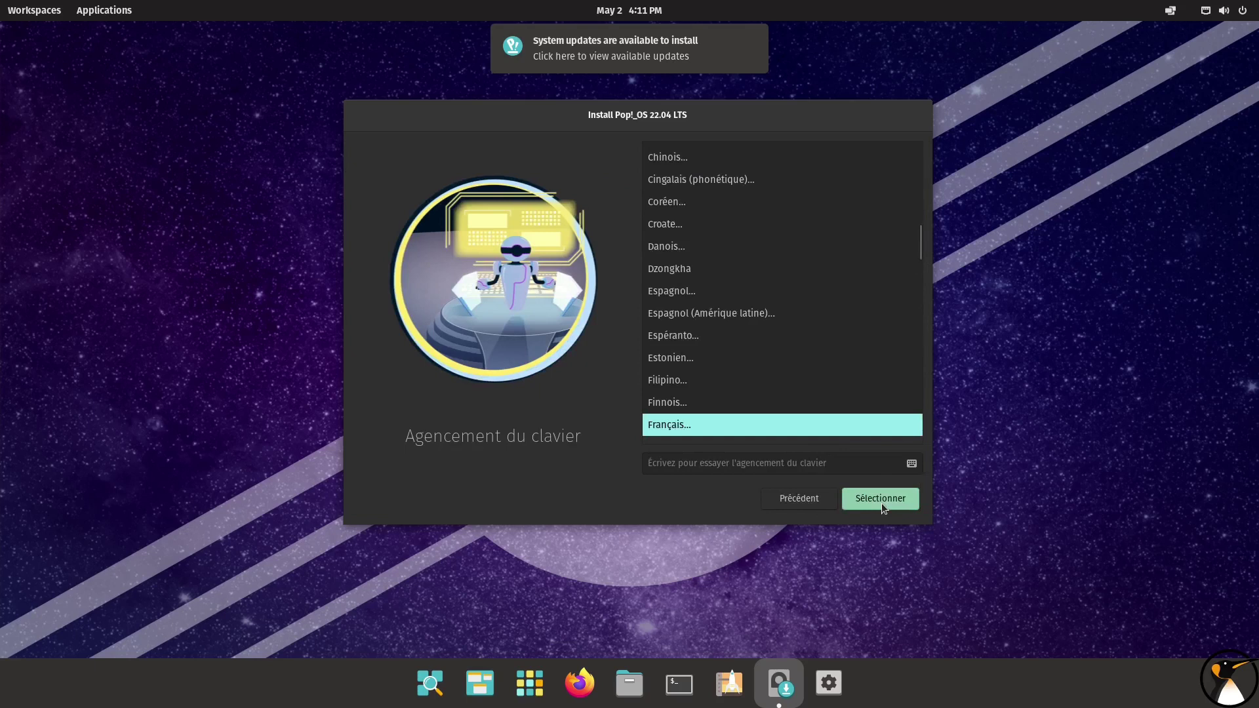
left_click(881, 502)
left_click(881, 502)
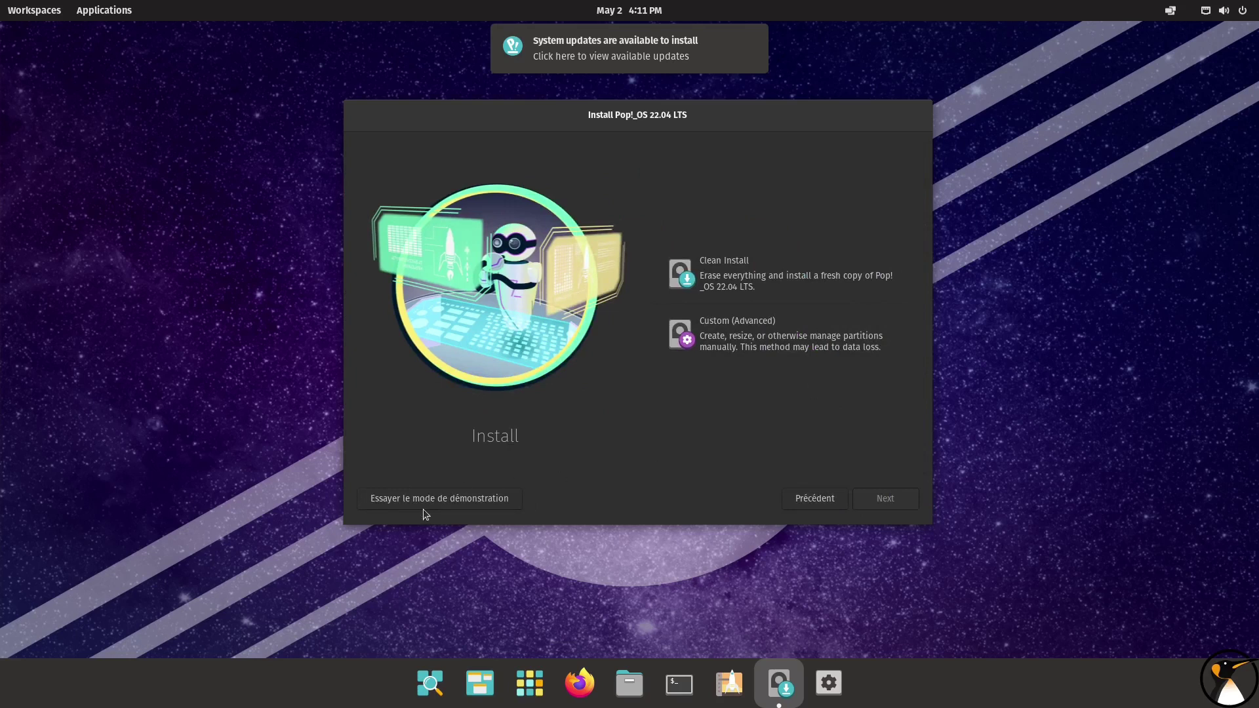
Start a Clean Install of Pop!_OS that erases the QEMU HARDDISK drive /dev/sda
left_click(856, 279)
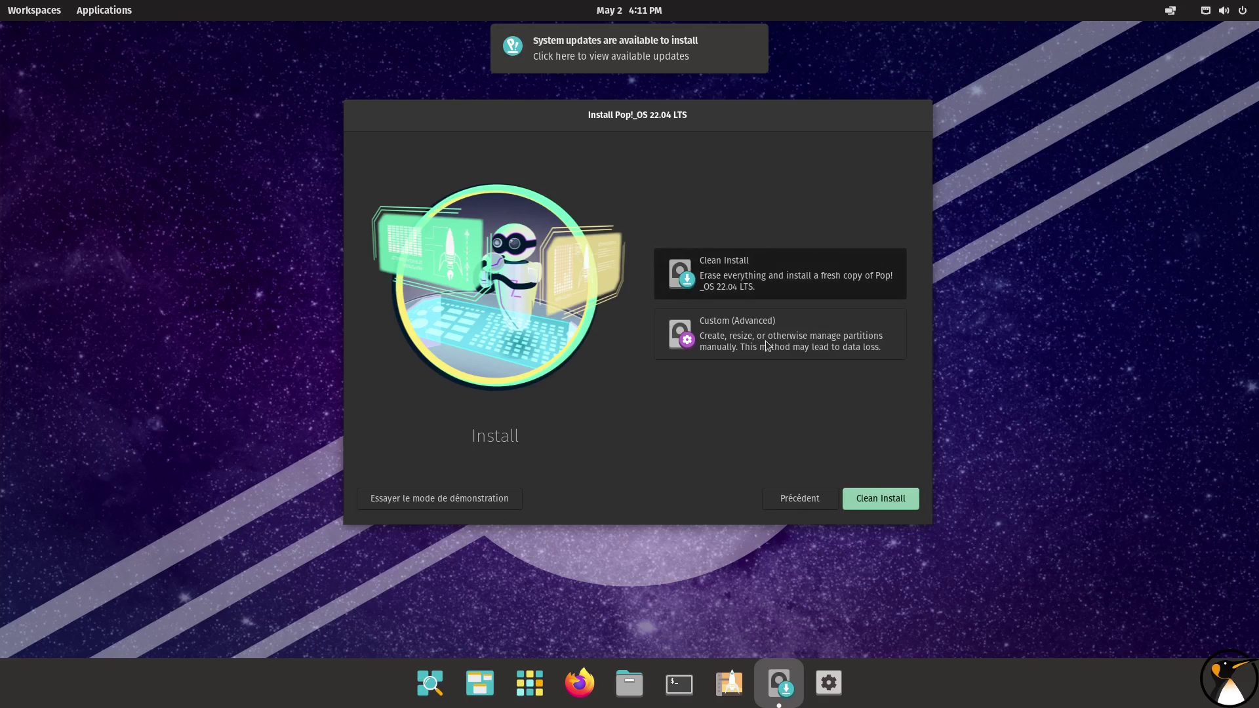
left_click(901, 500)
left_click(811, 326)
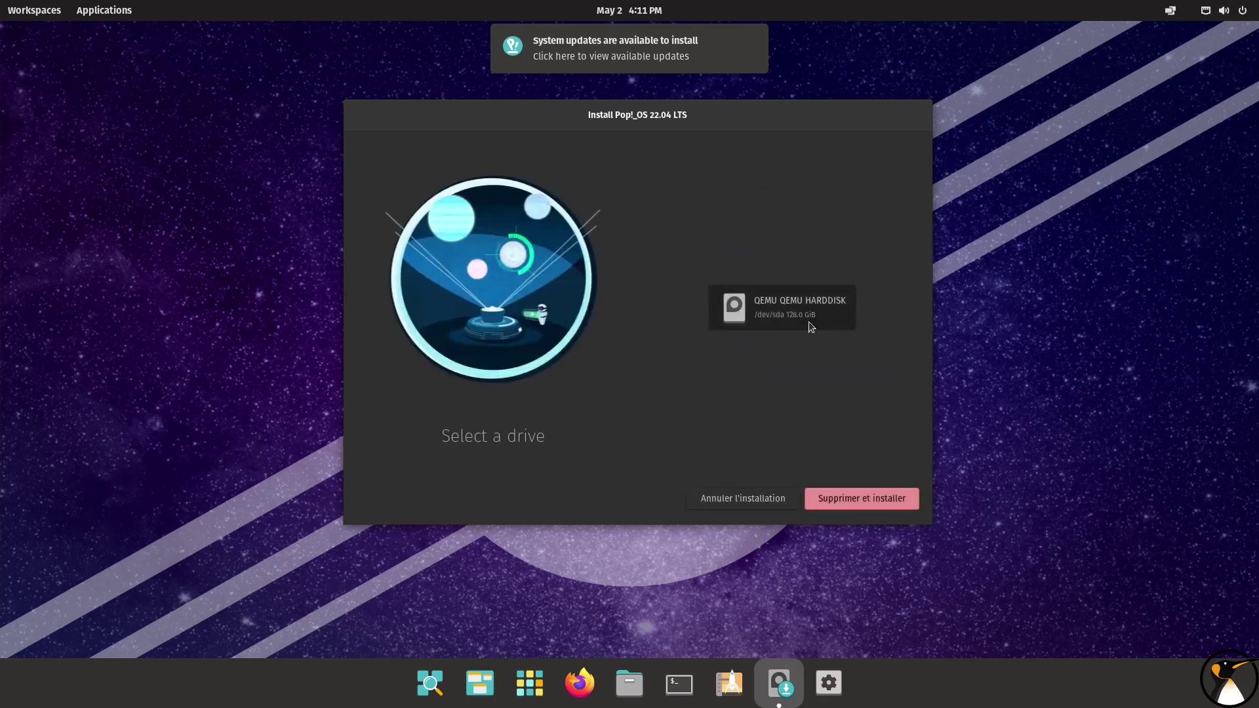
left_click(884, 501)
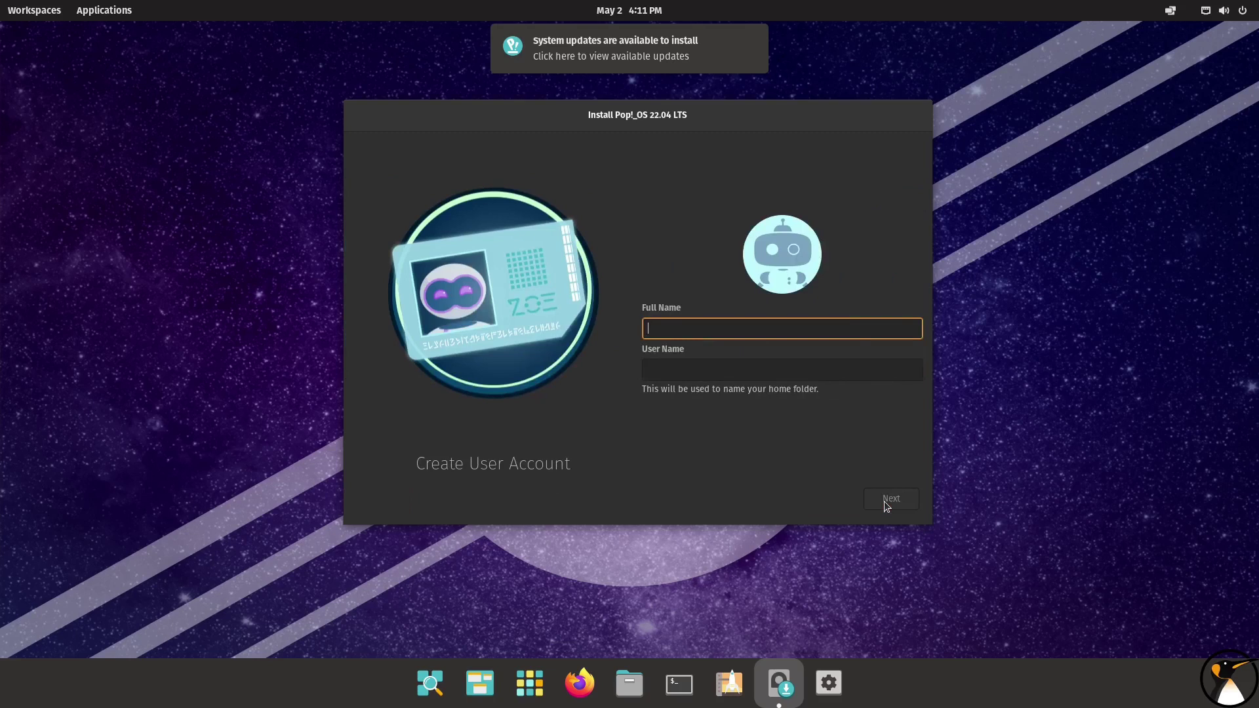
Create the user account by entering the full name and the account password with its confirmation
type("adrien")
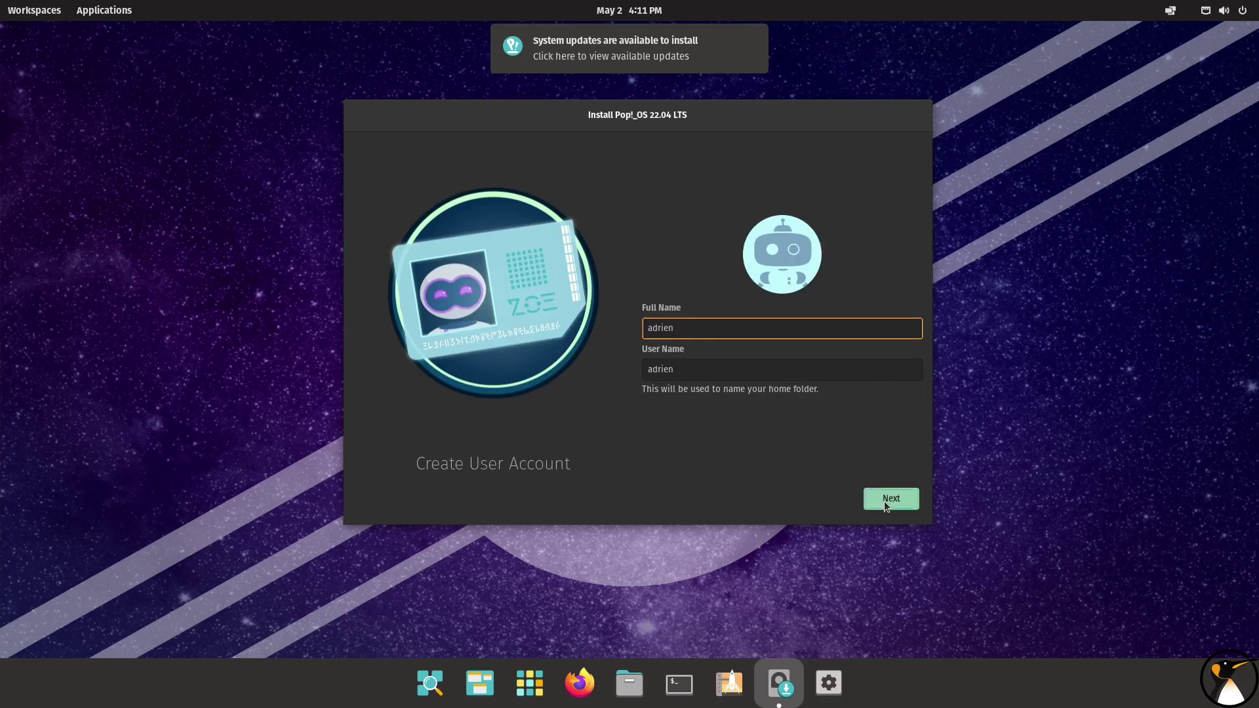
left_click(884, 501)
left_click(705, 339)
type("a")
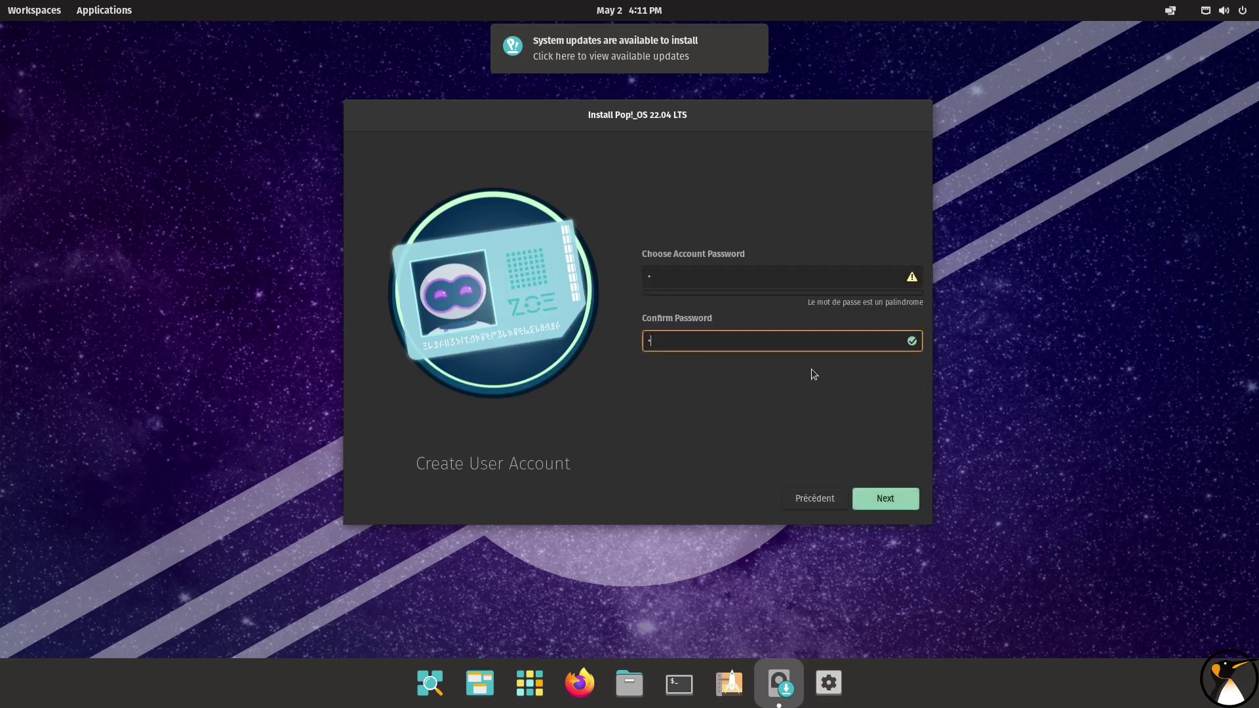
left_click(874, 498)
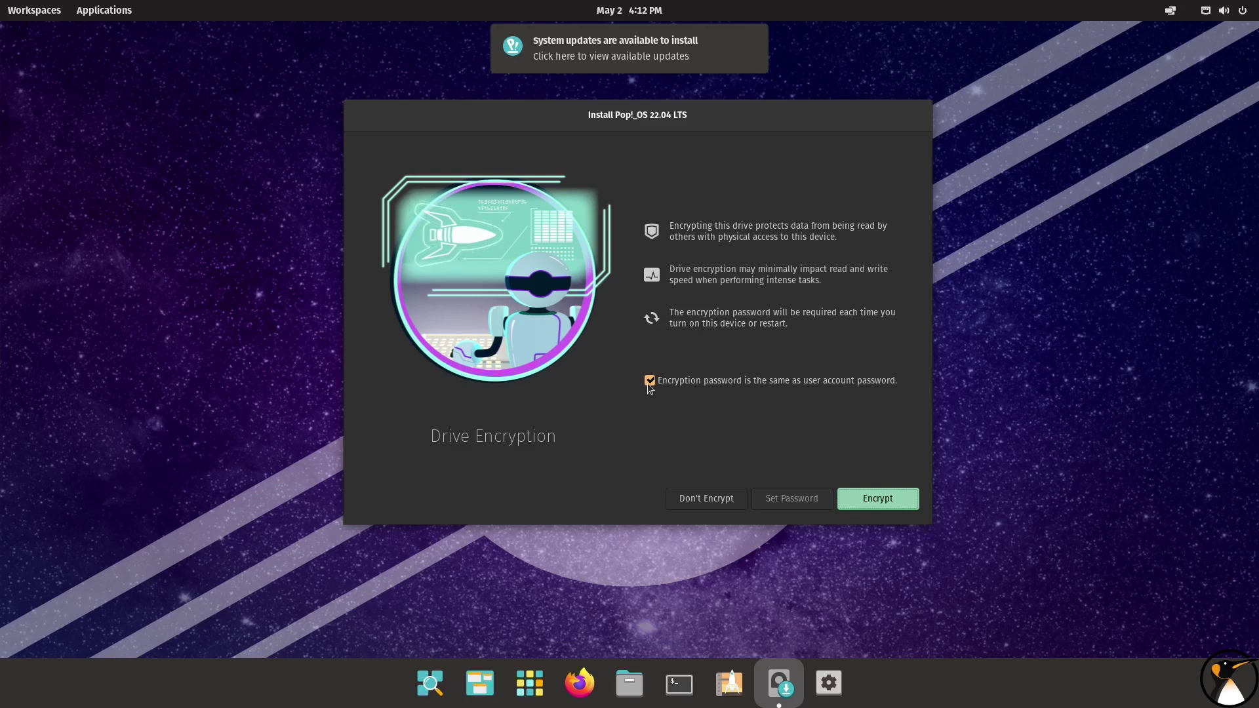
Turn off reuse of the account password for encryption, install without drive encryption, and restart the device
left_click(713, 379)
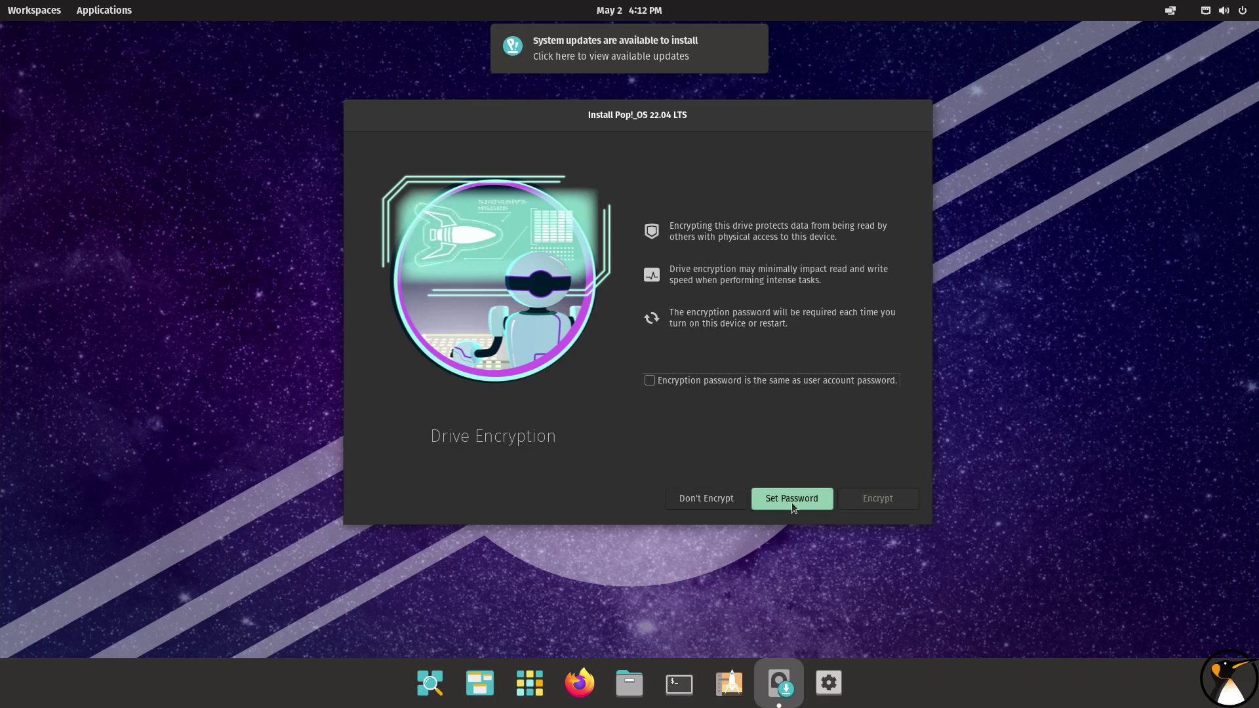
left_click(713, 504)
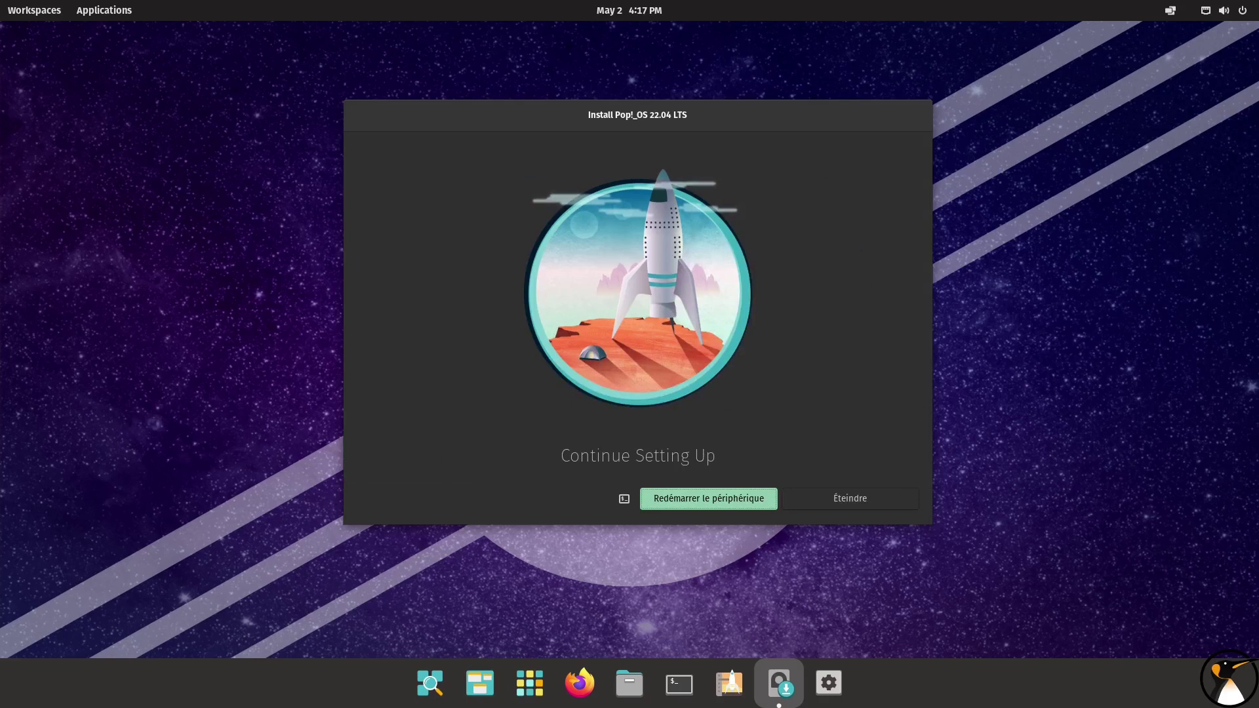
left_click(729, 500)
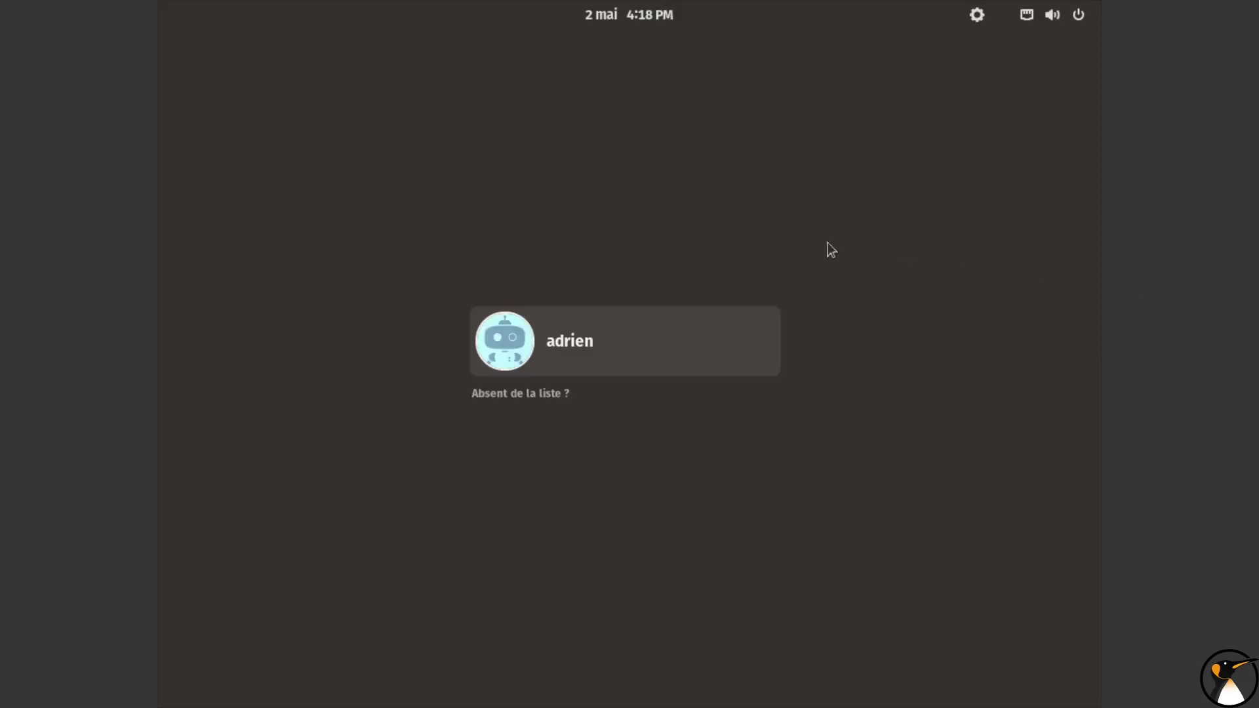
Log in to the newly created user account by entering the account password
left_click(717, 348)
type("•")
key("Return")
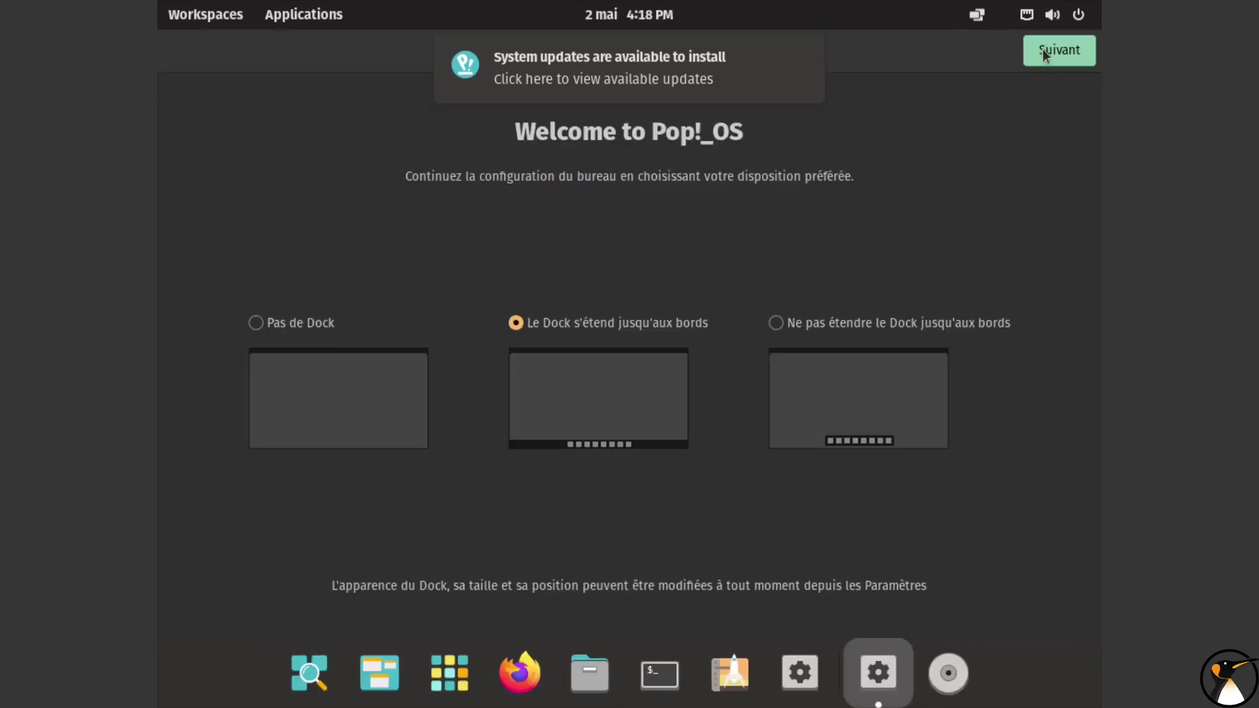
Set the installed system's display resolution to 1920 × 1080 (16:9), keep the changes and close the settings
left_click(1051, 14)
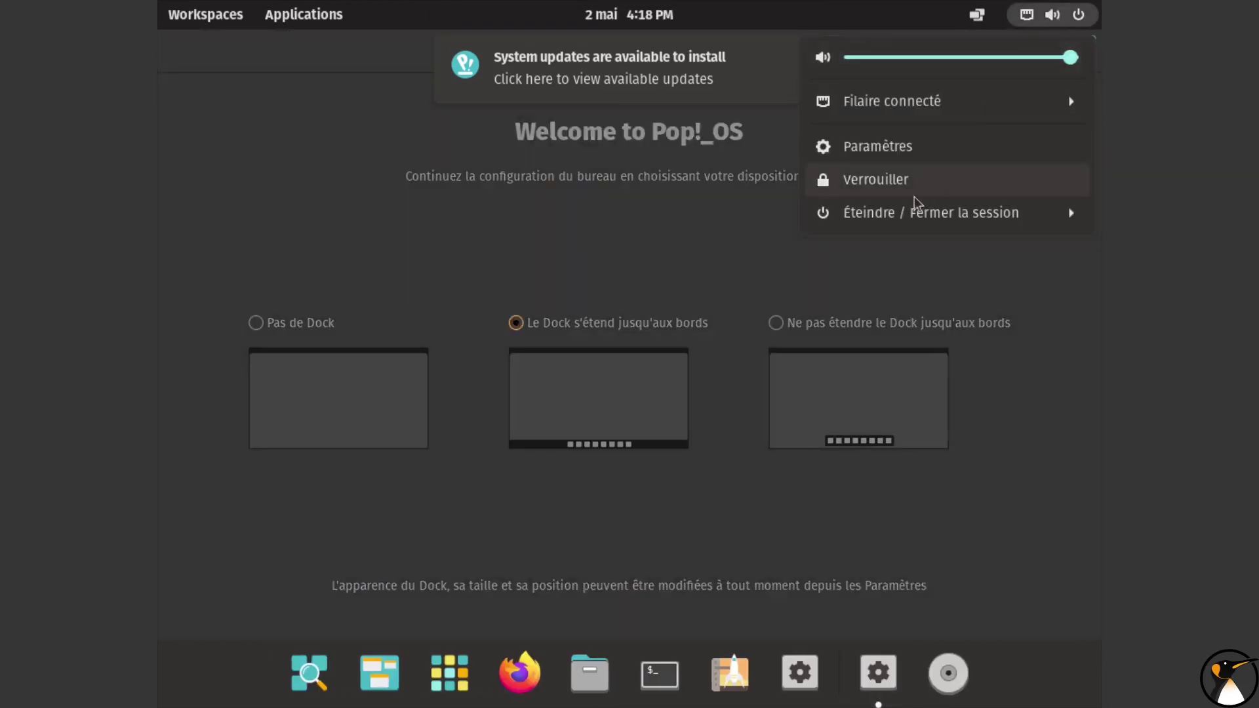
left_click(916, 154)
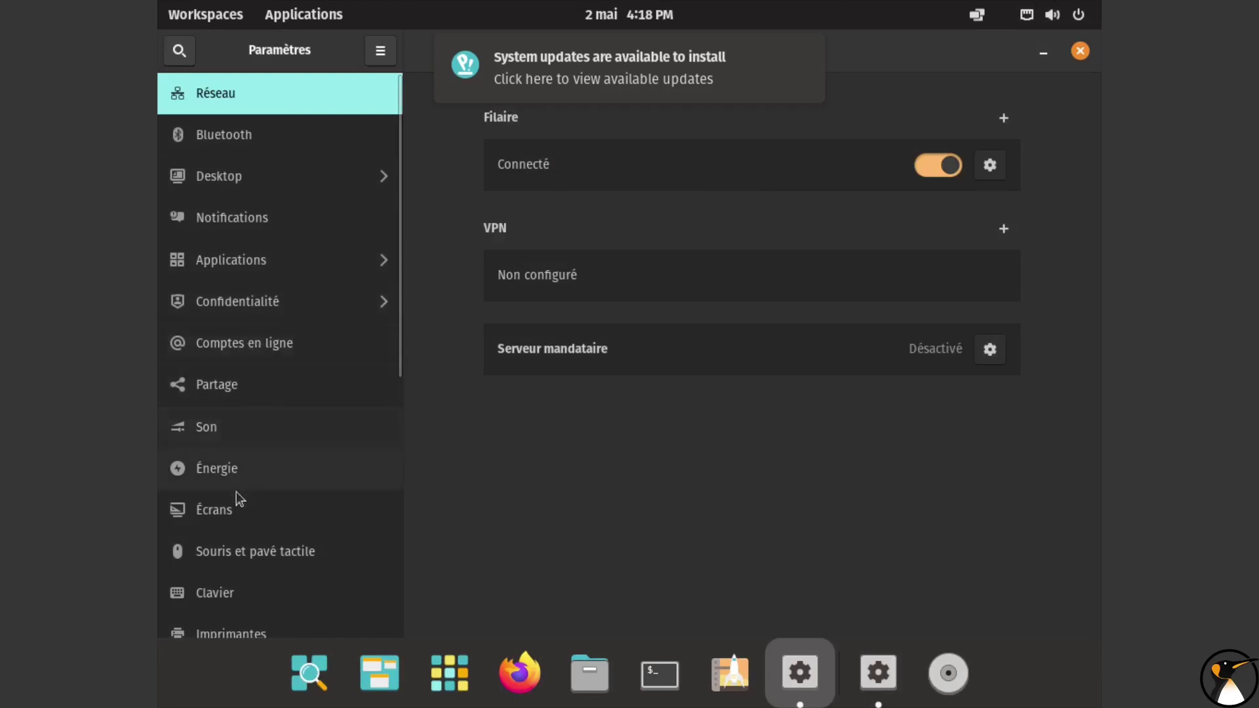
left_click(246, 515)
left_click(939, 206)
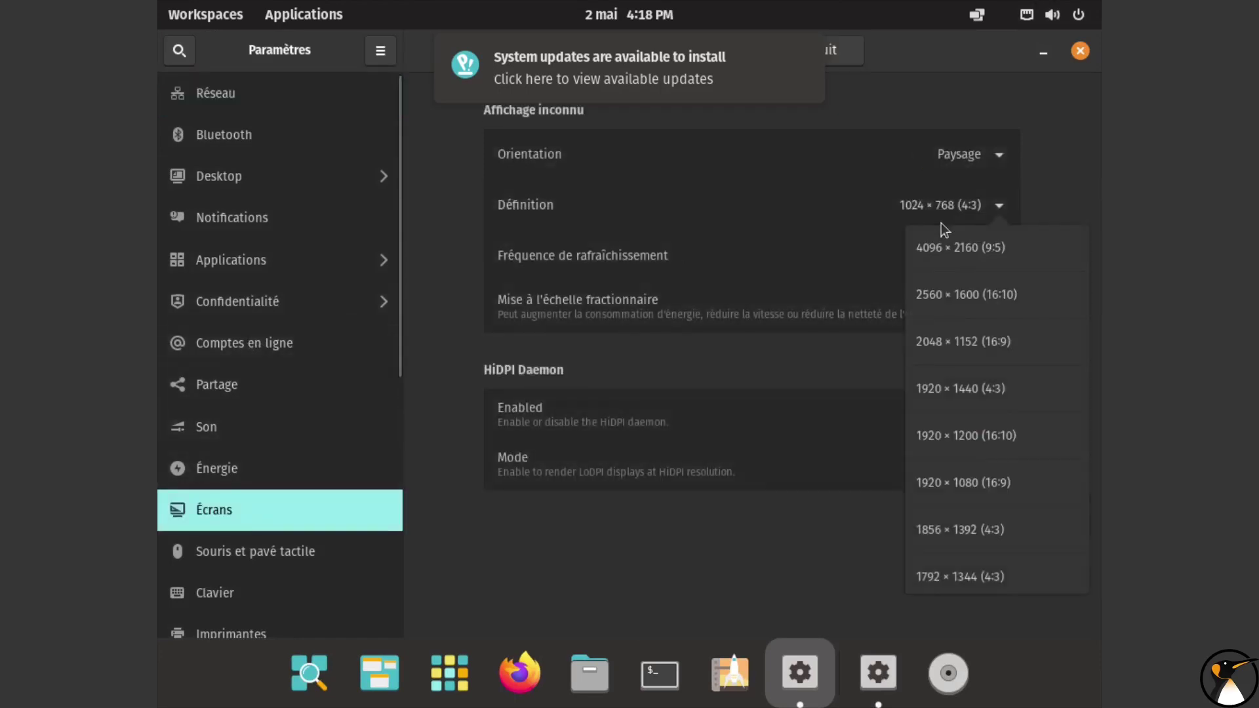
left_click(997, 483)
left_click(1048, 54)
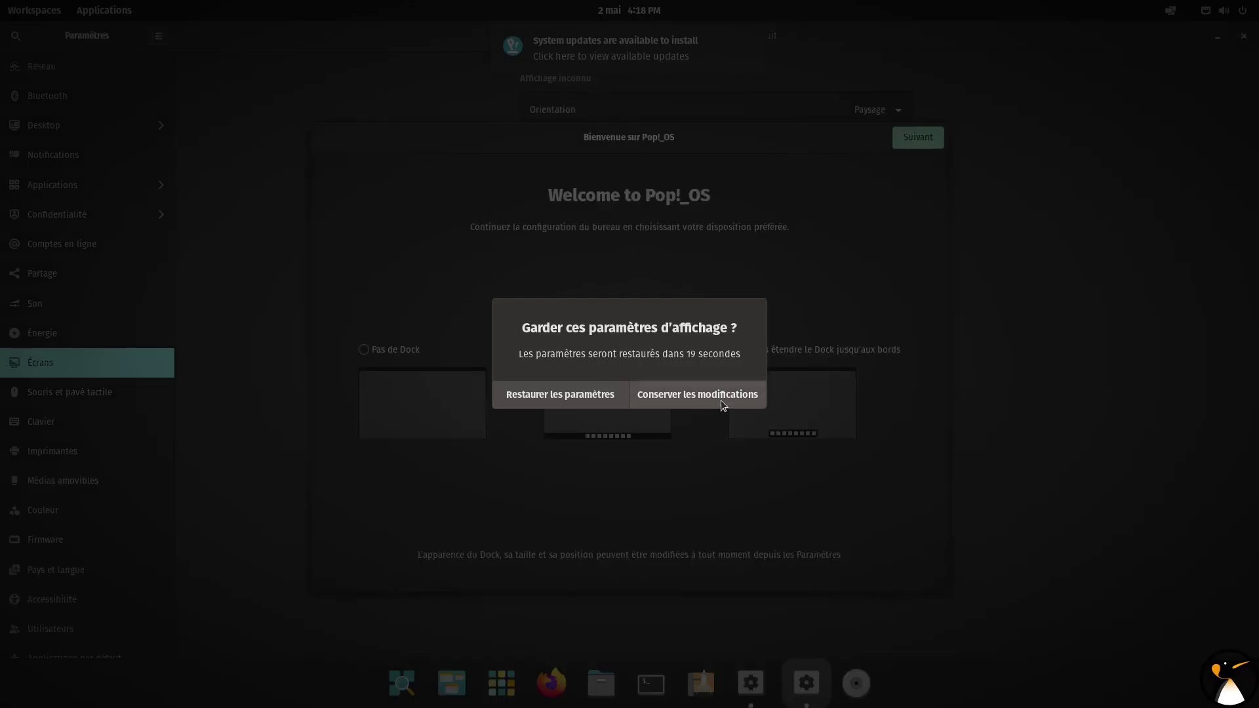
left_click(721, 401)
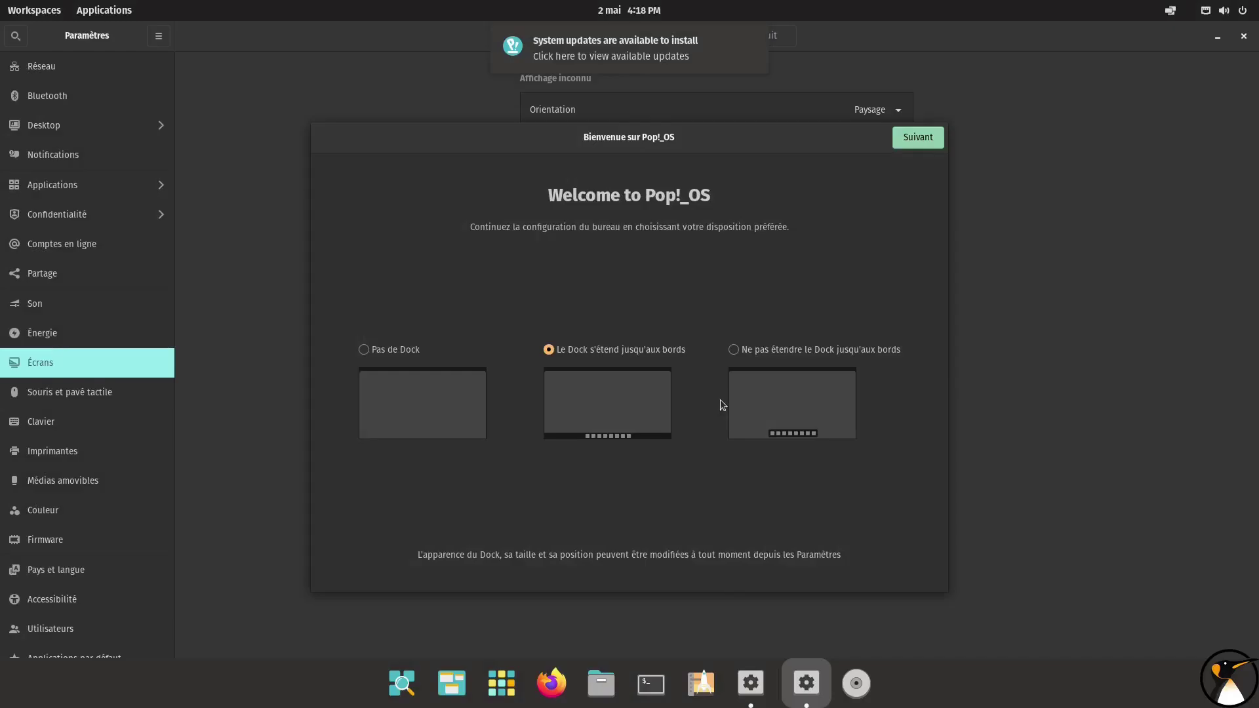
left_click(1243, 36)
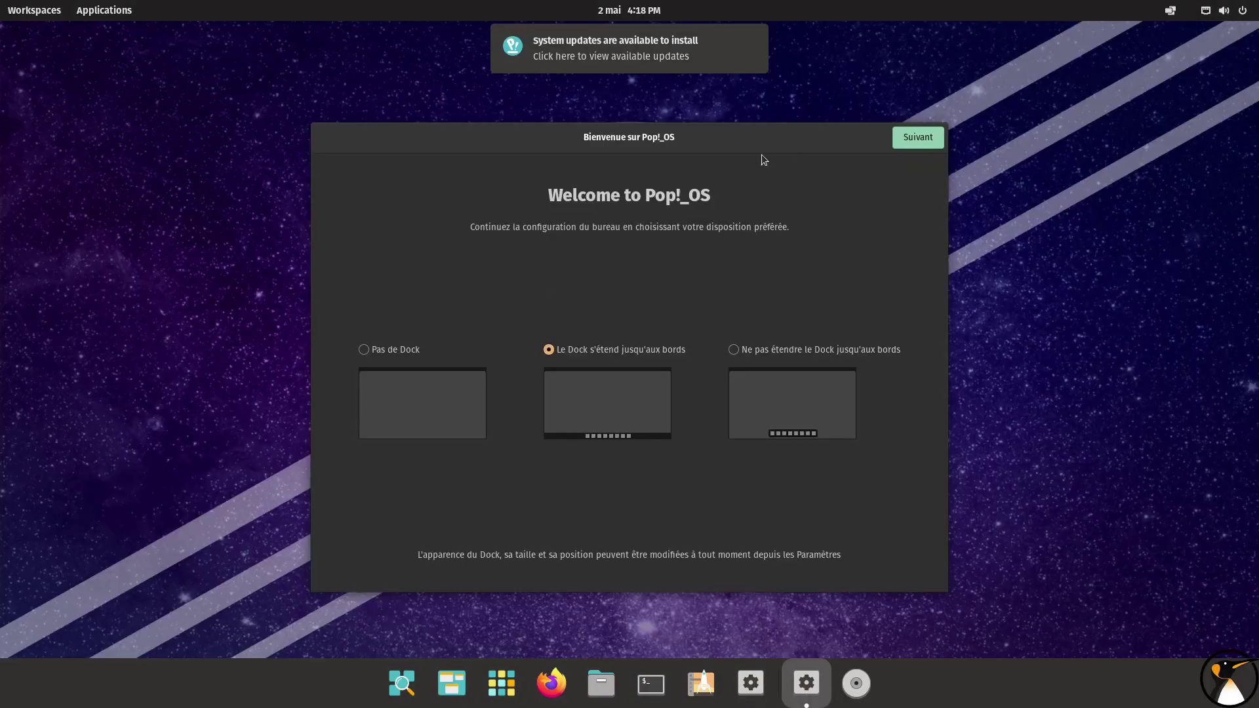
Dismiss the update notification, choose the dock layout that does not extend to the edges, and continue to the top bar setup
left_click(752, 39)
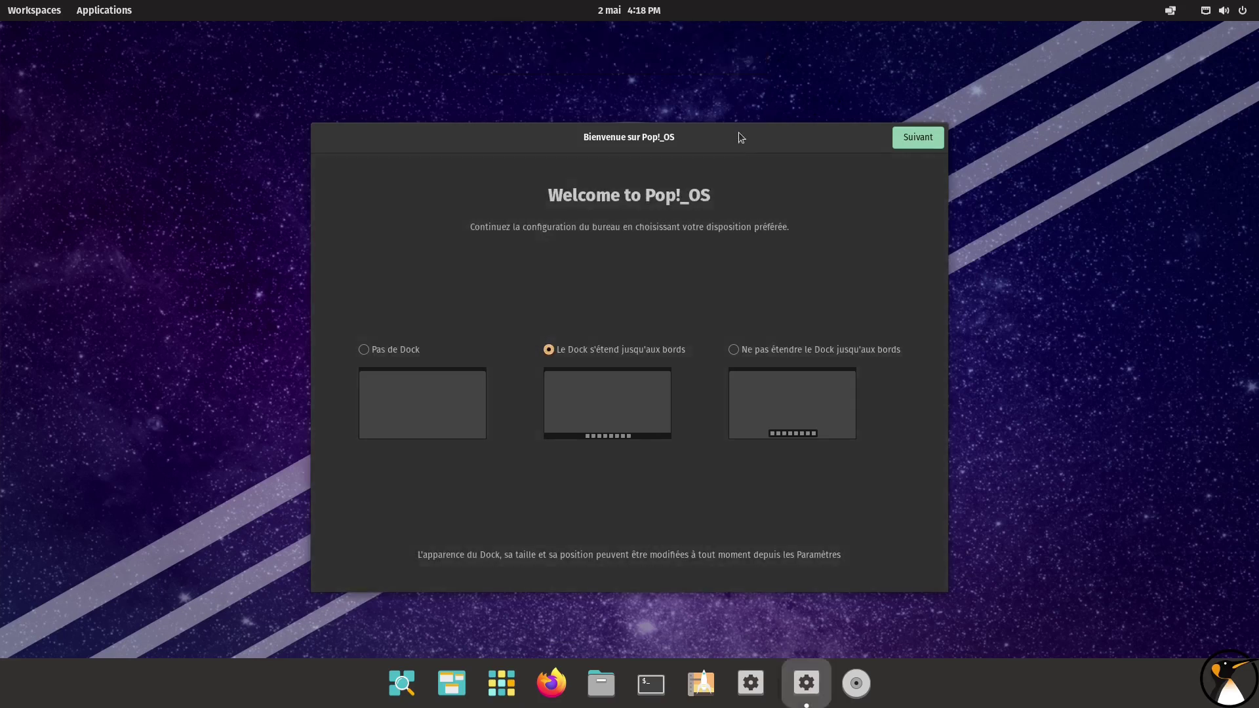
left_click(397, 352)
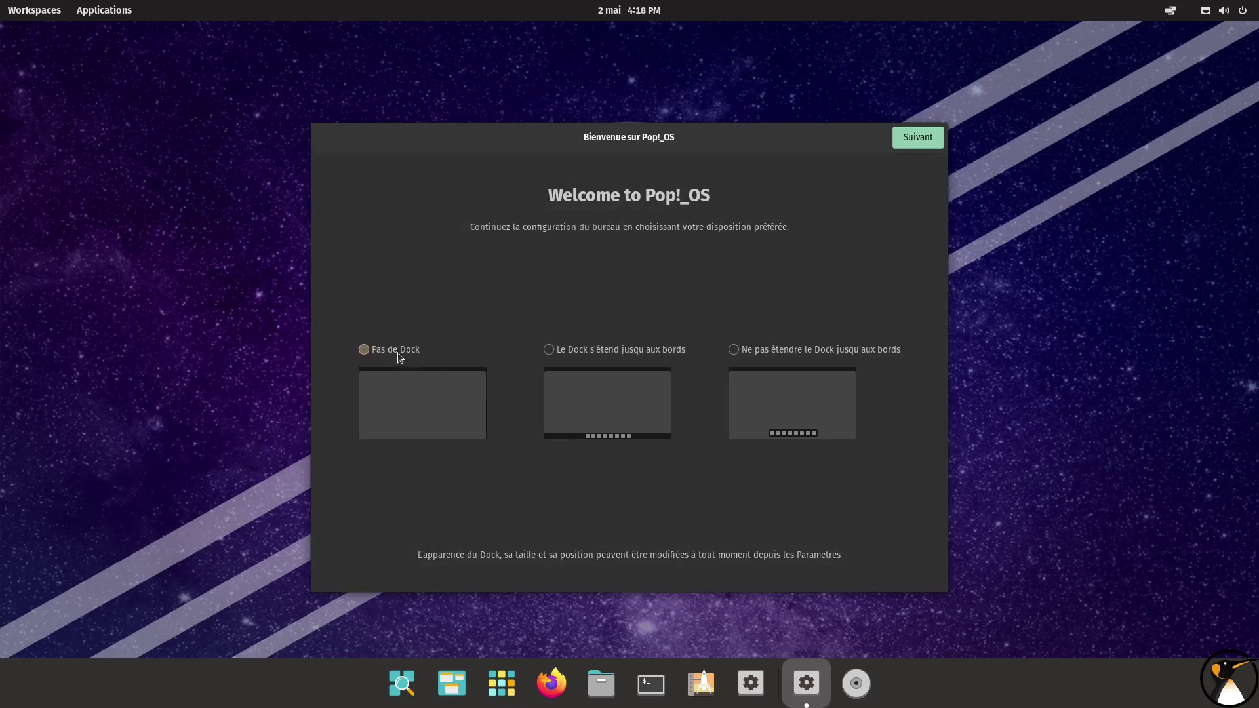
left_click(663, 355)
left_click(780, 355)
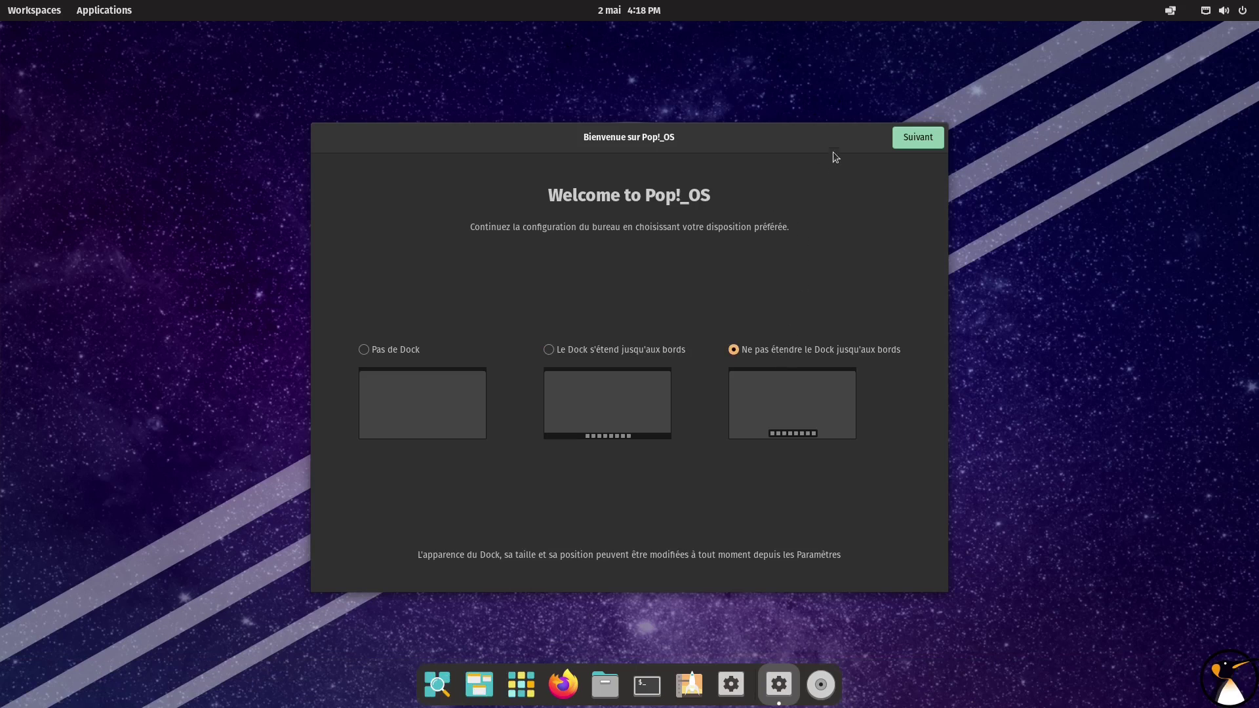
left_click(905, 139)
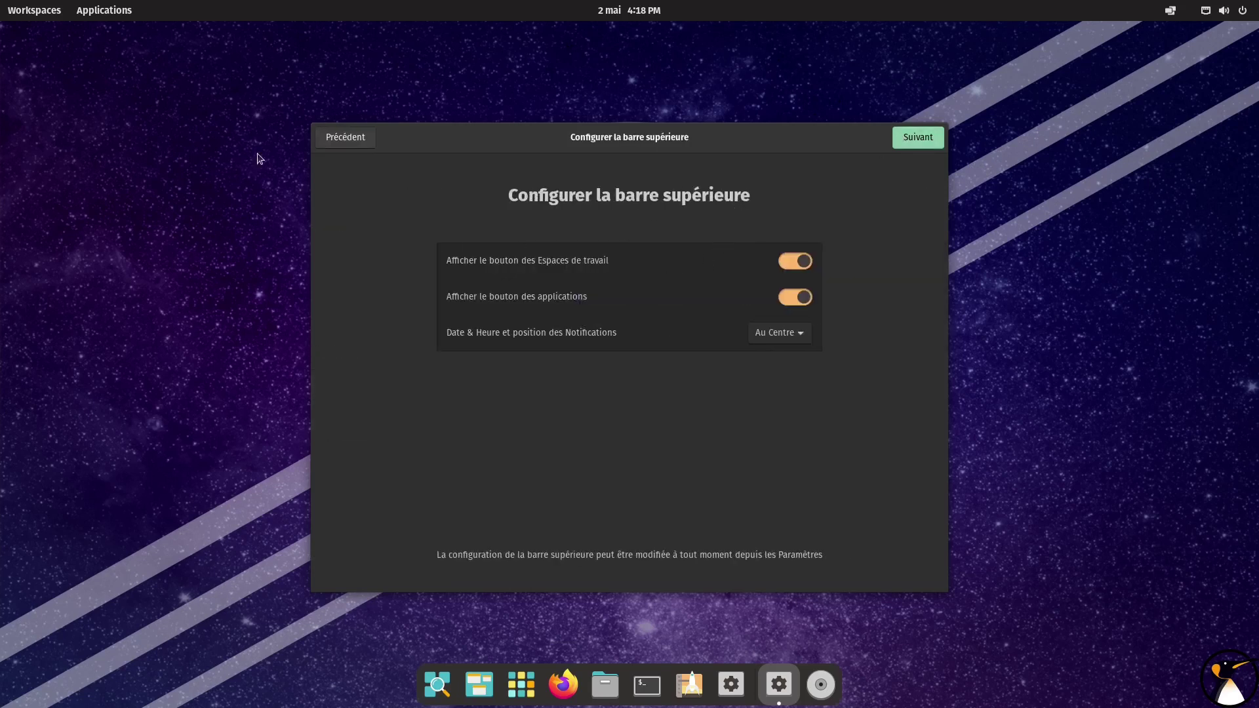
Try hiding the Workspaces and Applications buttons in the top bar, switching each one back on
left_click(794, 263)
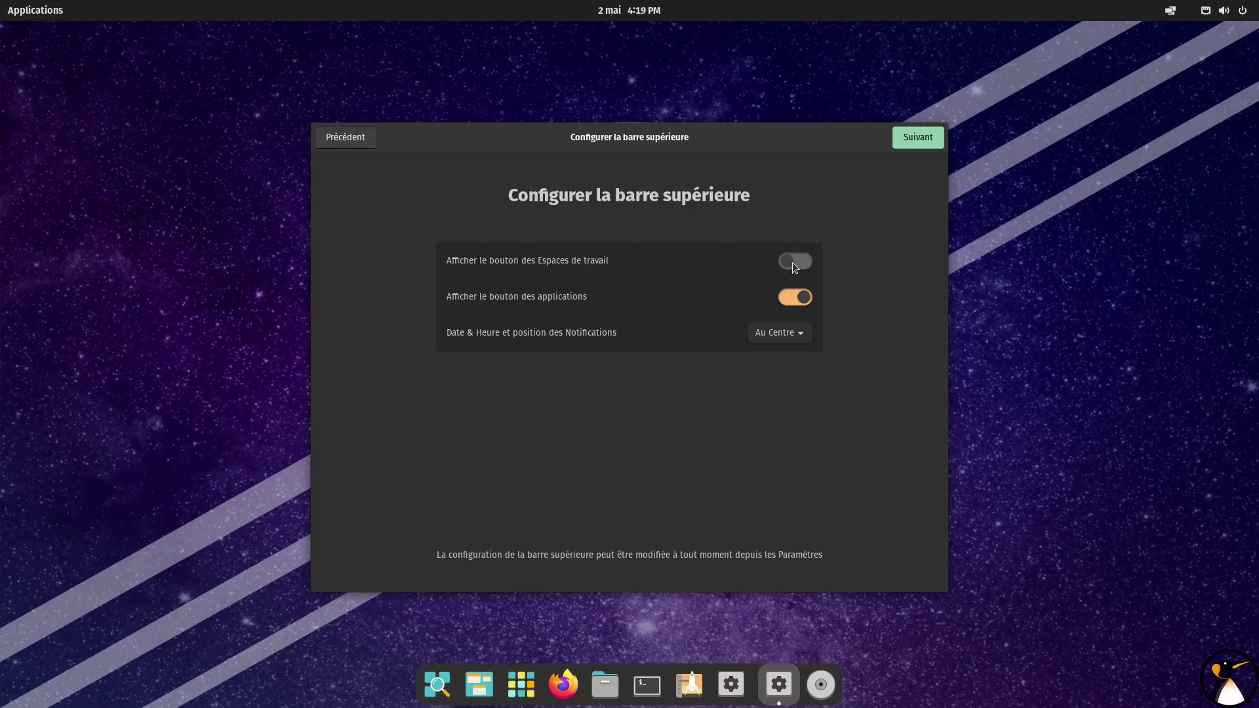
left_click(794, 263)
left_click(791, 296)
left_click(791, 296)
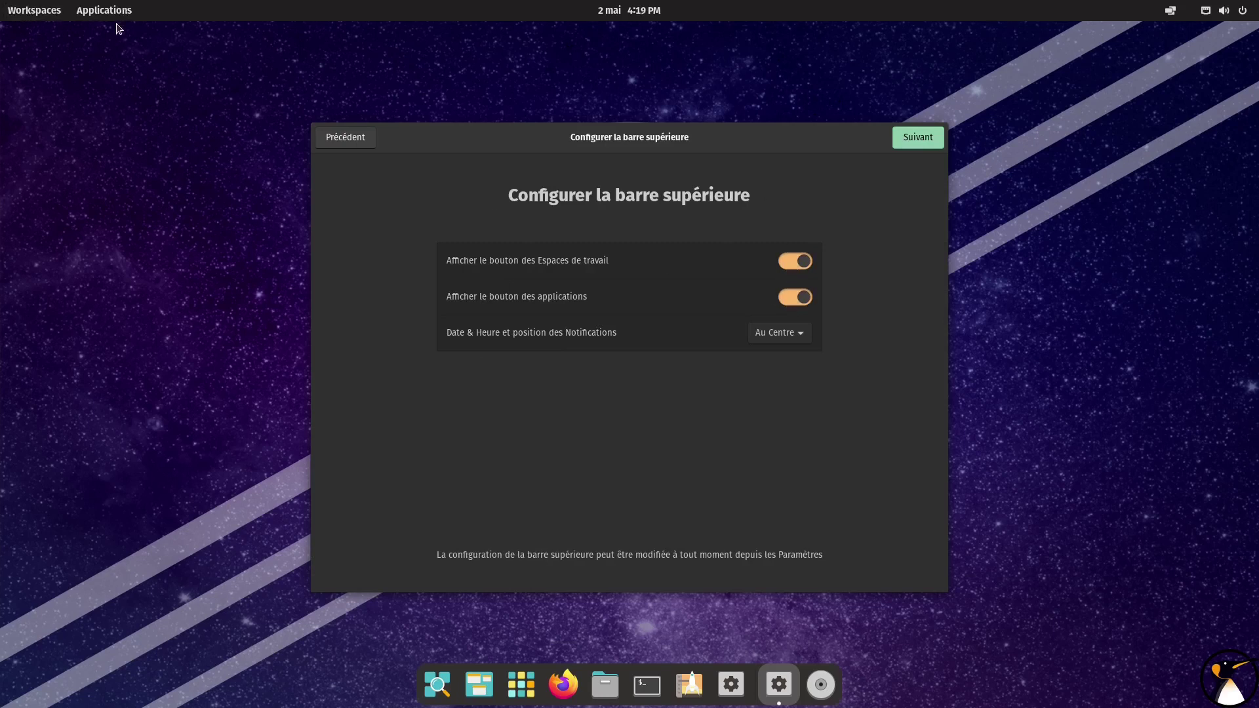
Try the right and left positions for the date, time and notifications, returning them to Au Centre
left_click(781, 354)
left_click(784, 335)
left_click(786, 353)
left_click(784, 342)
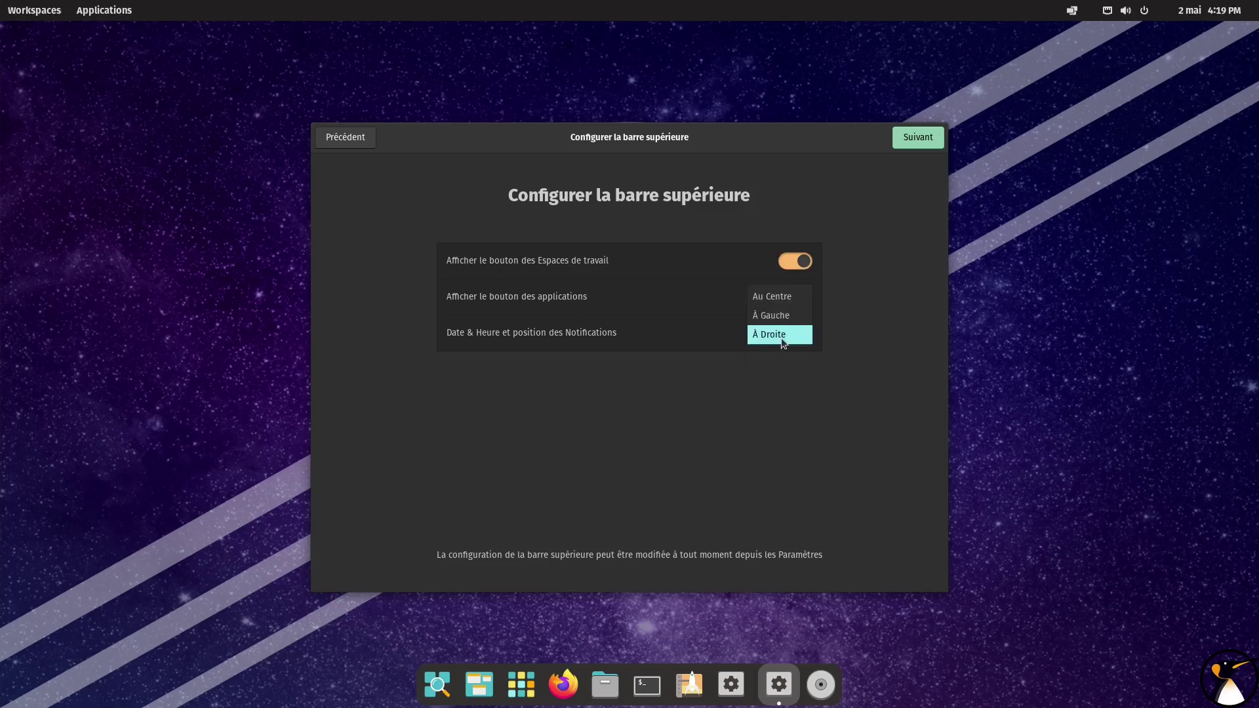
left_click(781, 318)
left_click(777, 334)
left_click(780, 316)
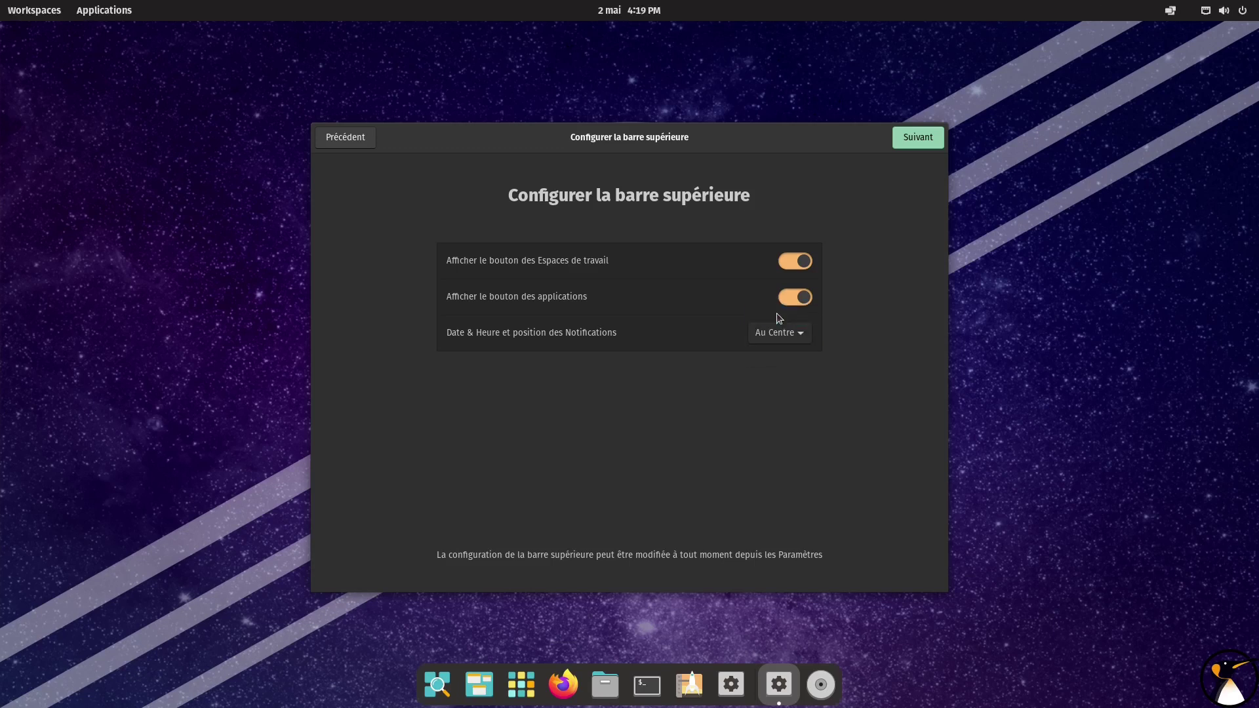
Continue to the launcher page, briefly open and close the launcher, and advance past the gestures page to the appearance choice
left_click(908, 144)
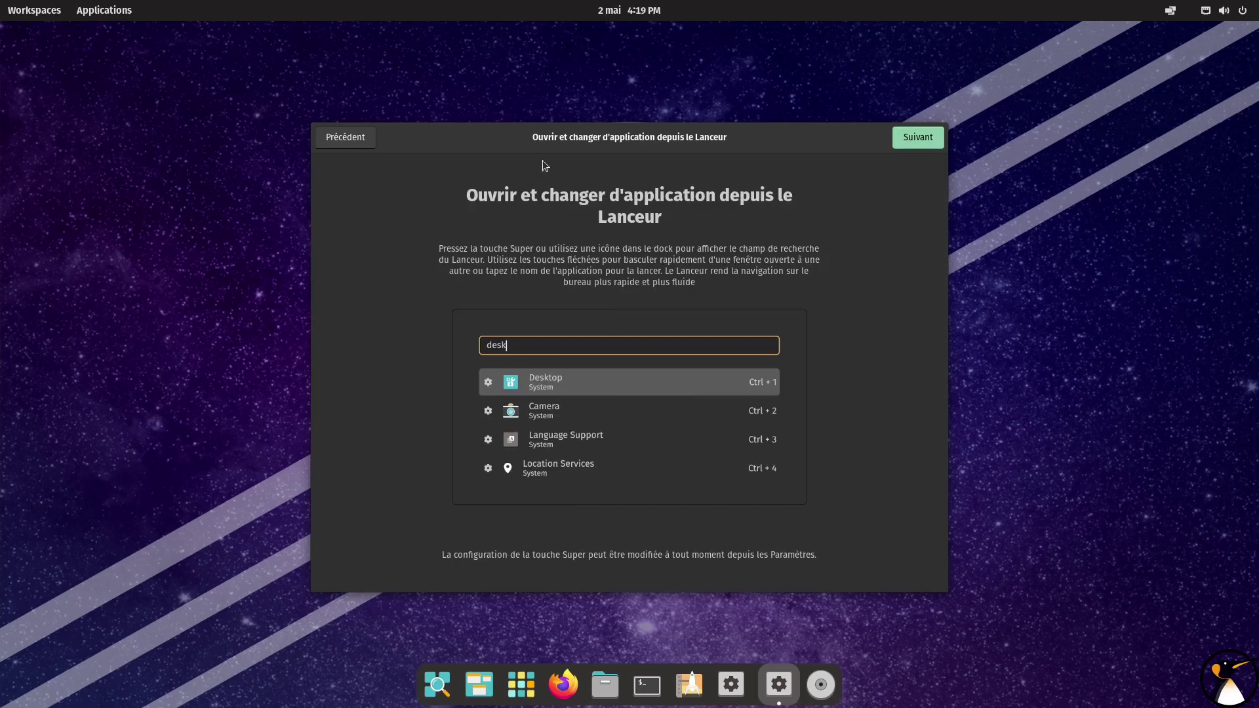
key("super")
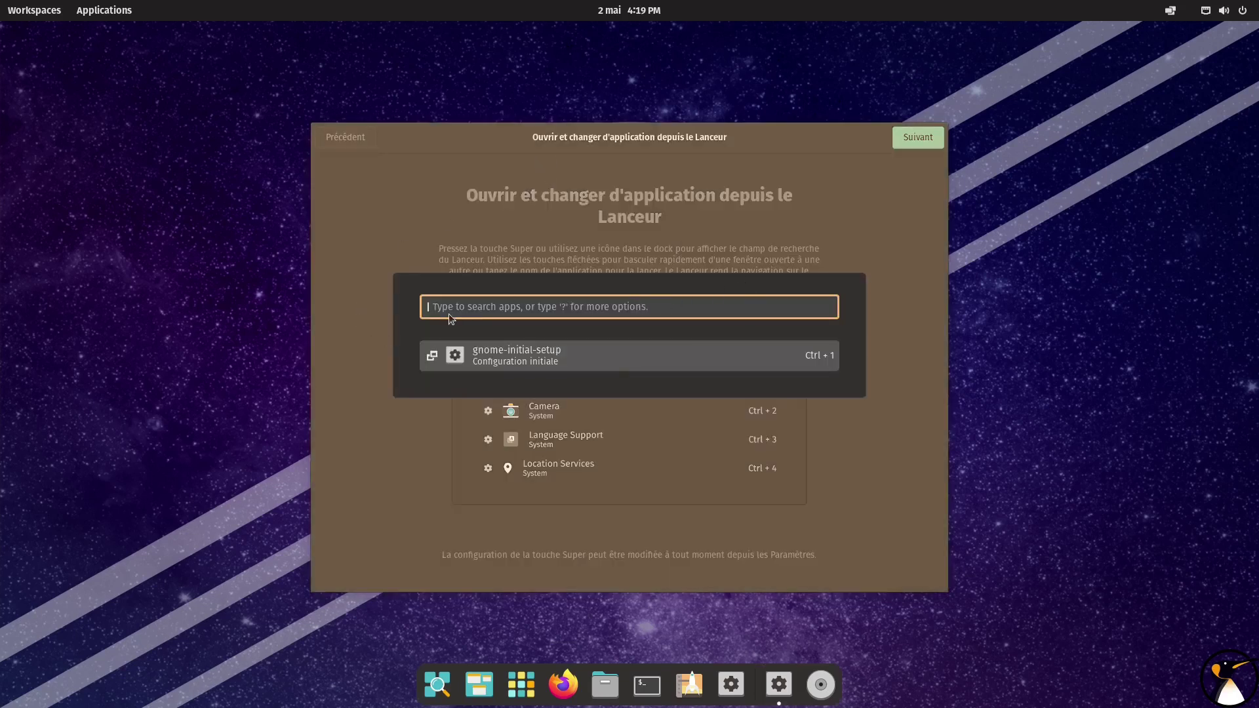
key("Escape")
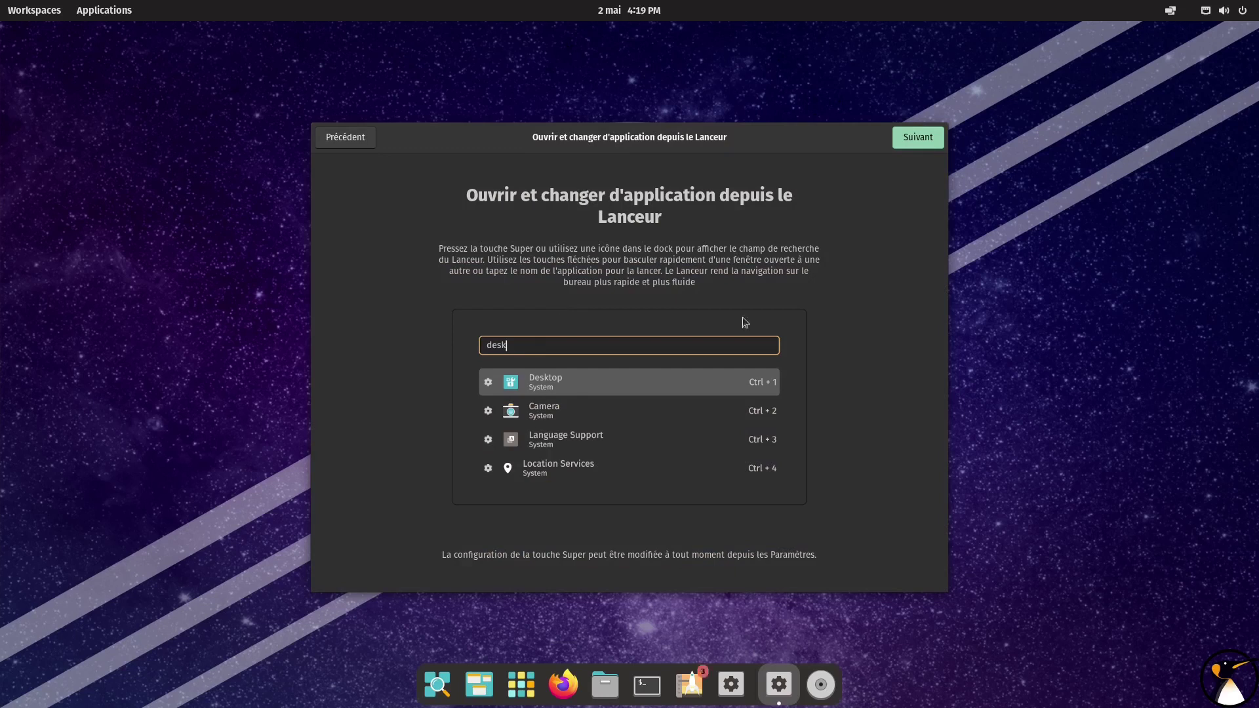
left_click(909, 142)
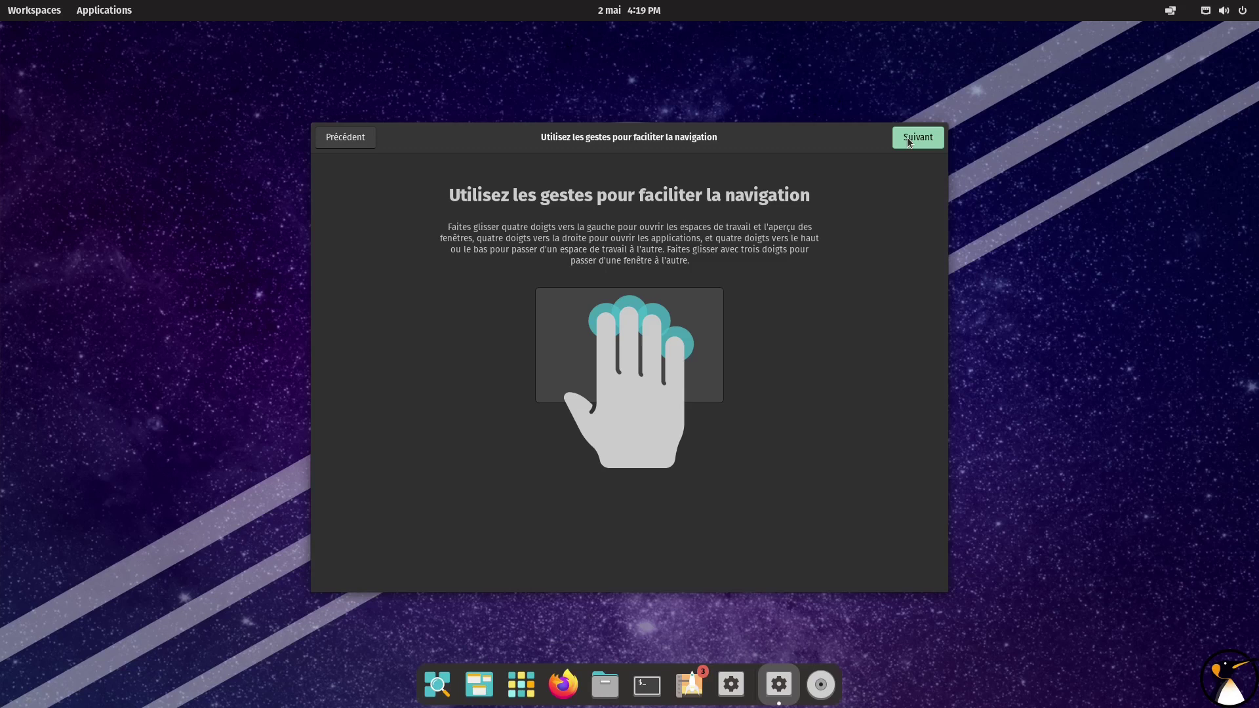
left_click(909, 142)
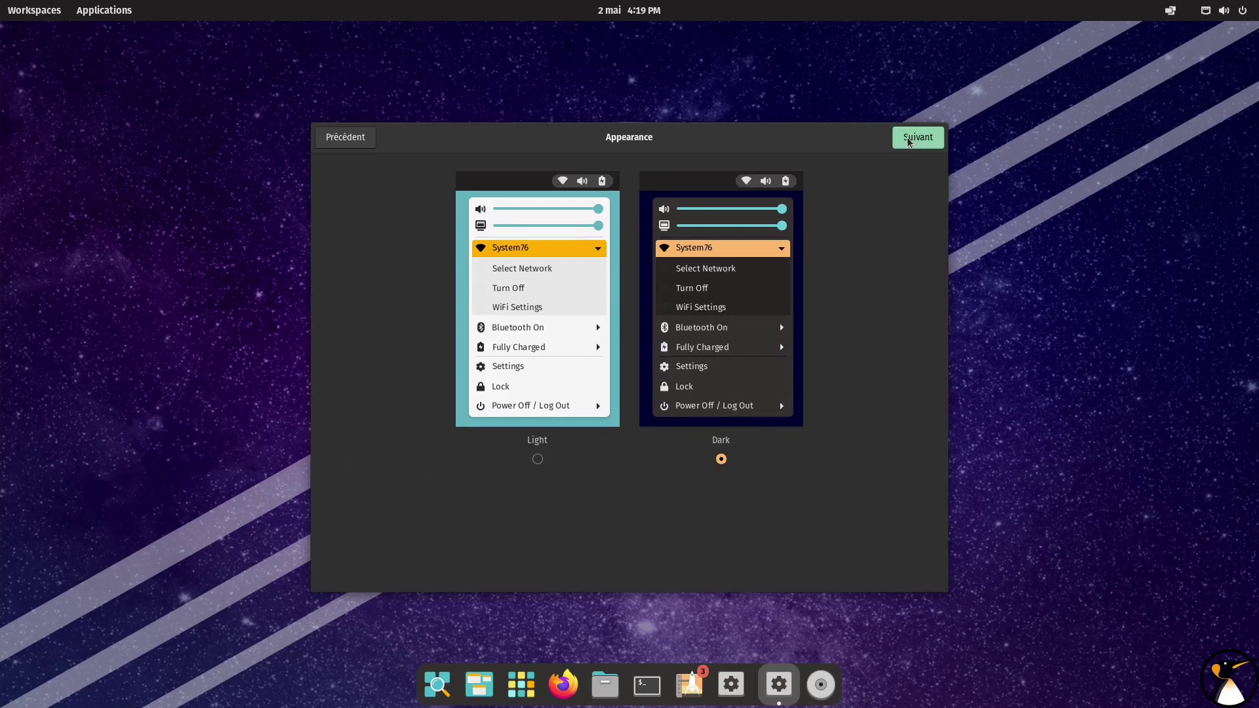
Preview the Light appearance, select Dark again and continue to the privacy page
left_click(538, 460)
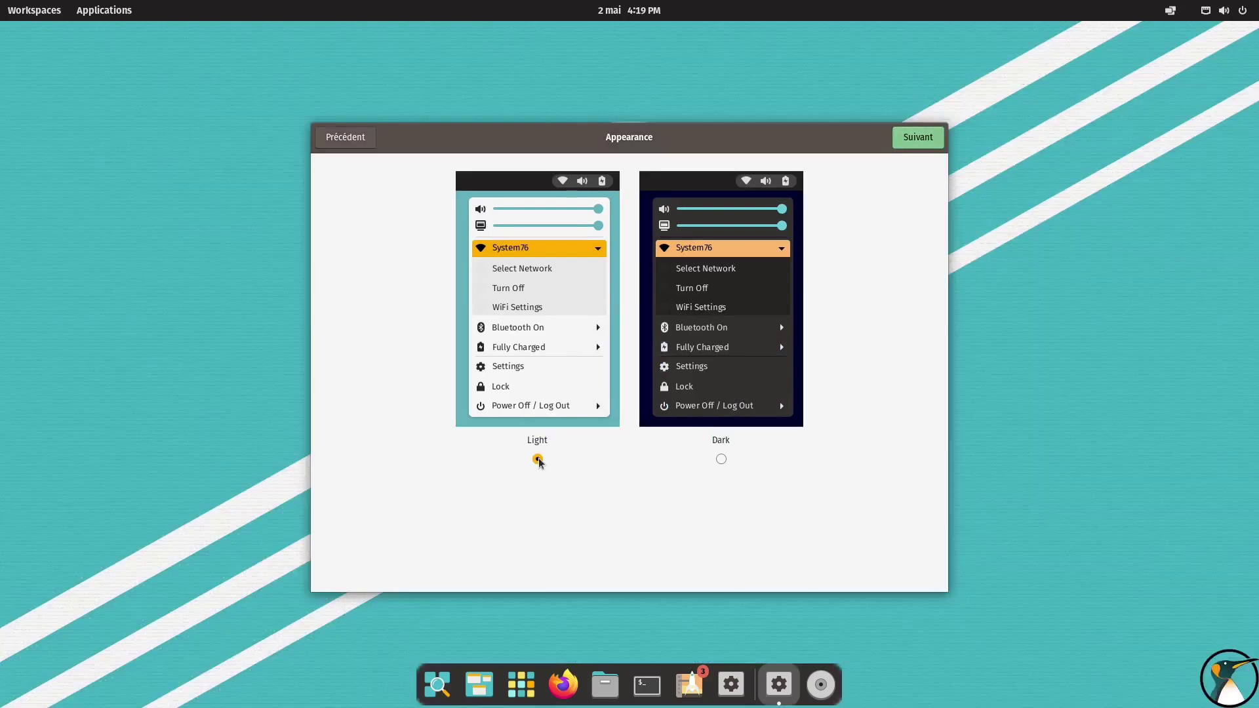
left_click(720, 461)
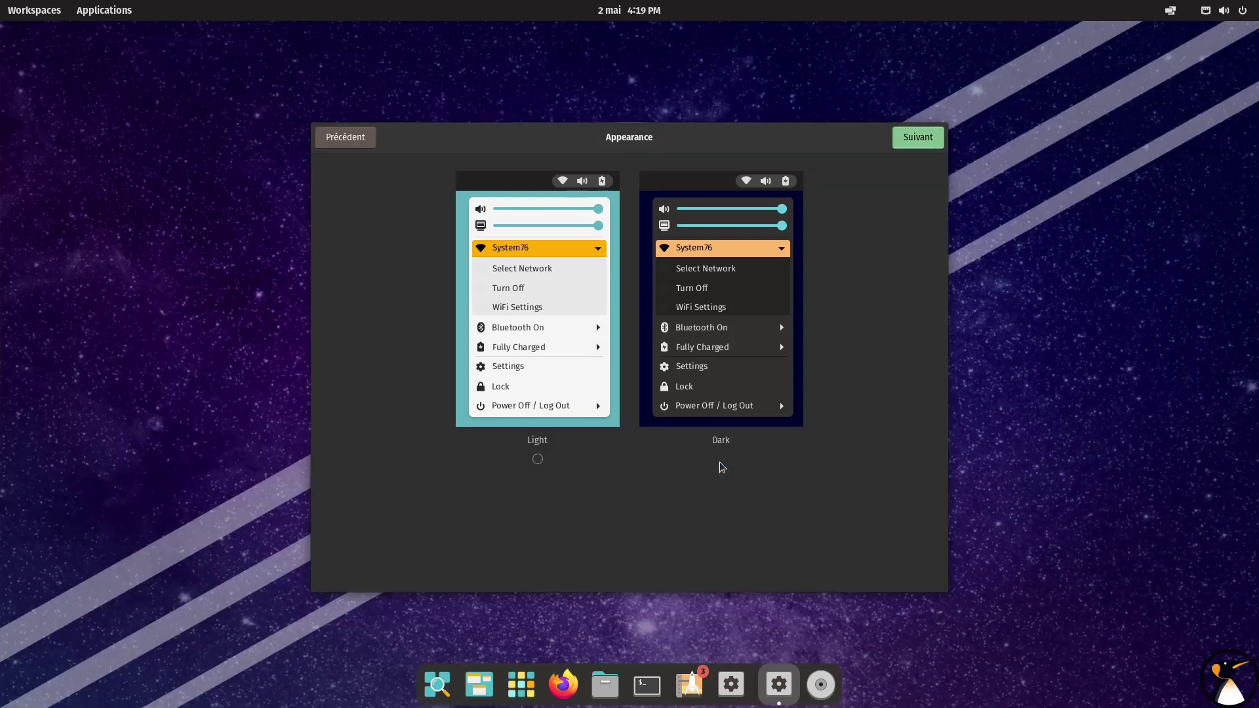
left_click(918, 139)
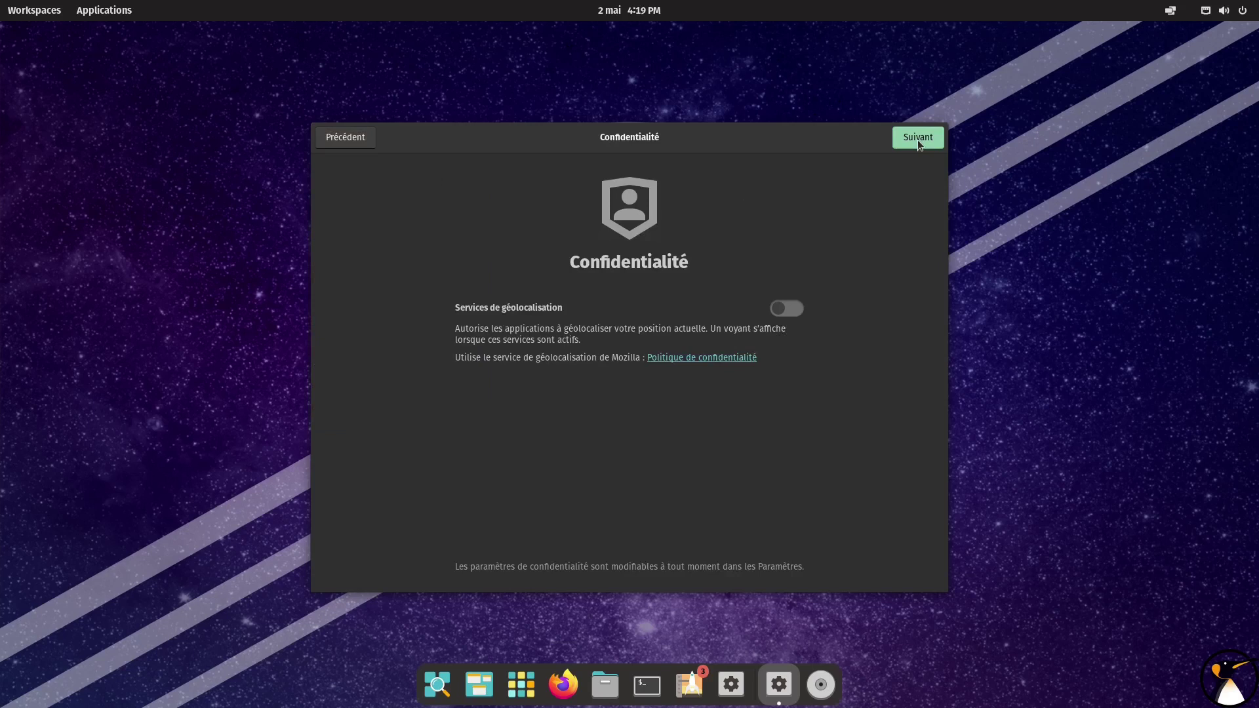
Leave geolocation services off, choose Paris, France as the time zone and continue to the online accounts page
left_click(918, 139)
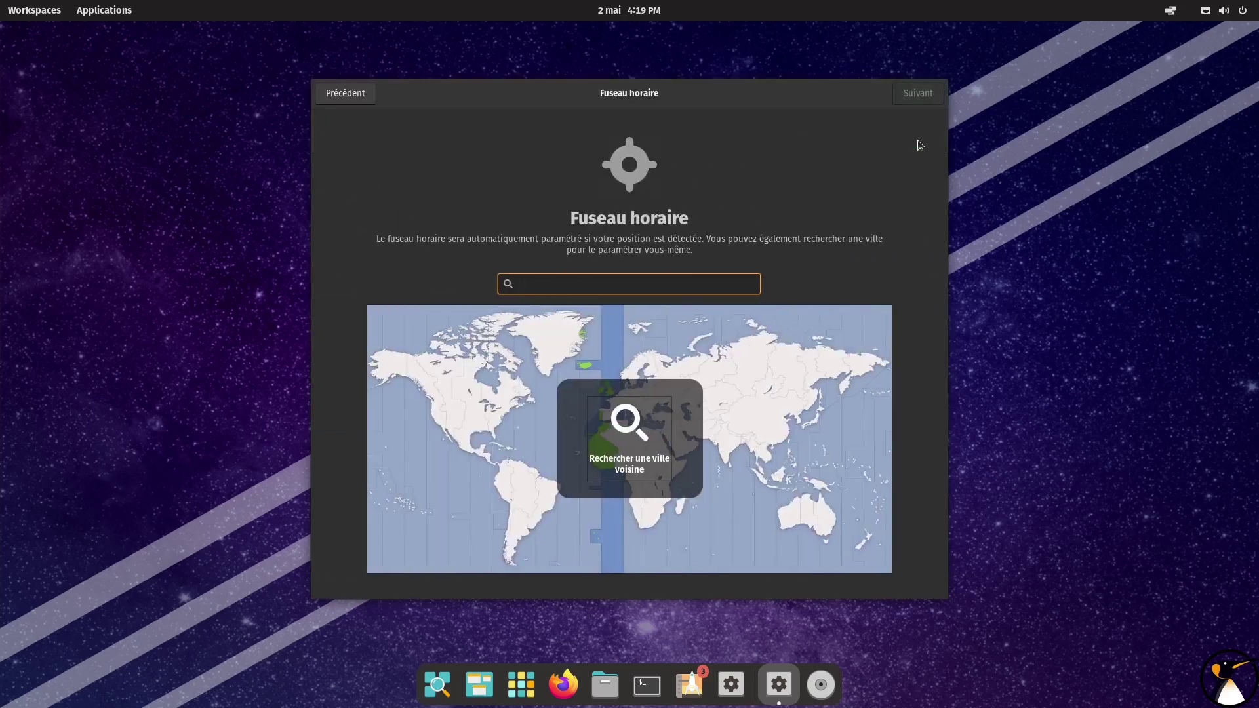
left_click(631, 441)
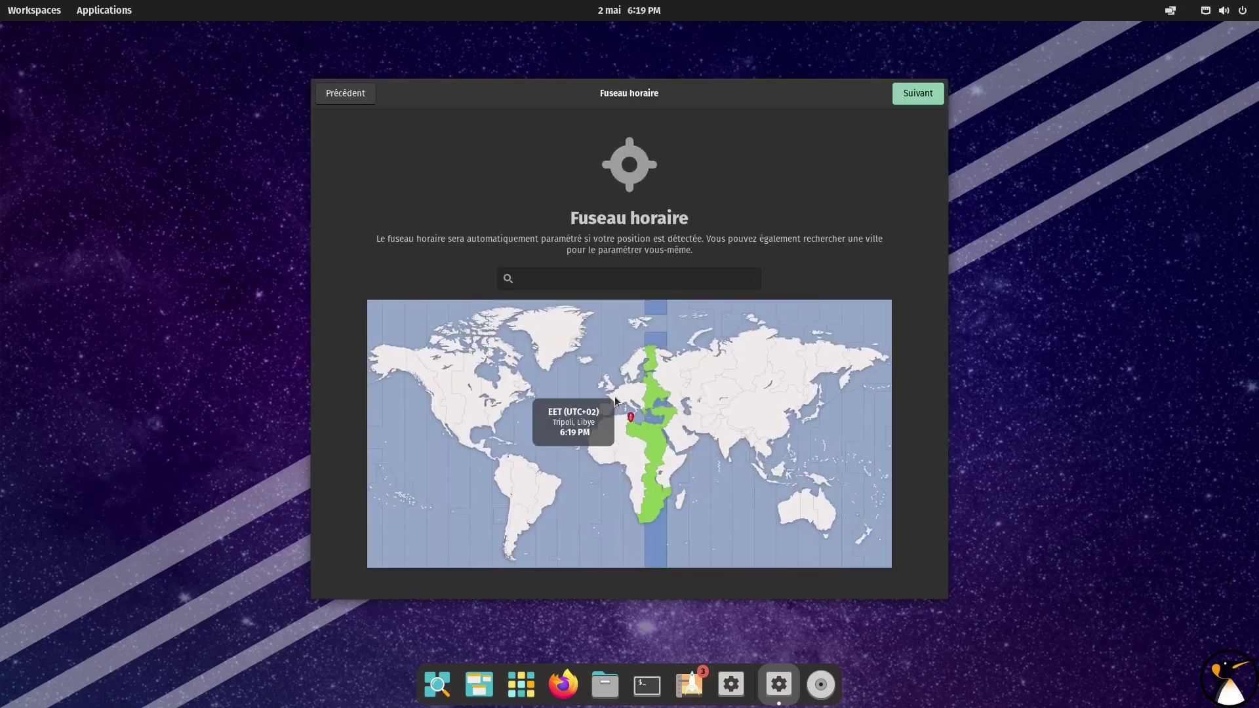
left_click(616, 399)
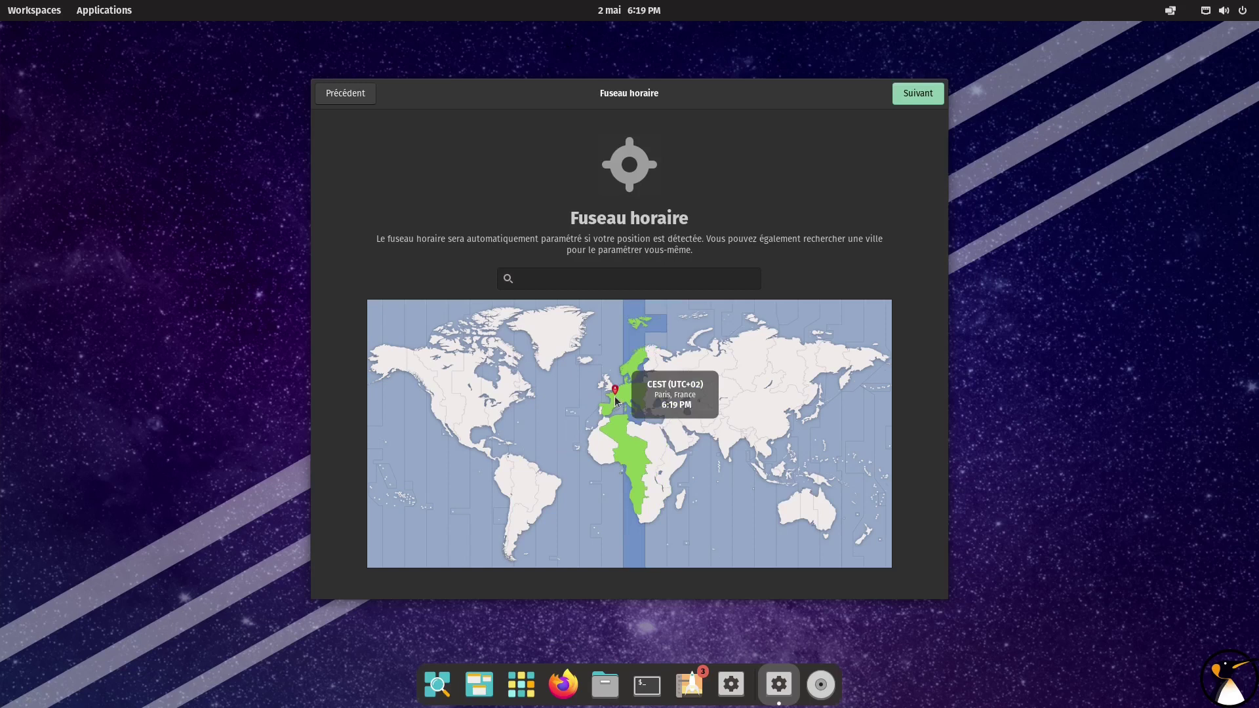
left_click(912, 94)
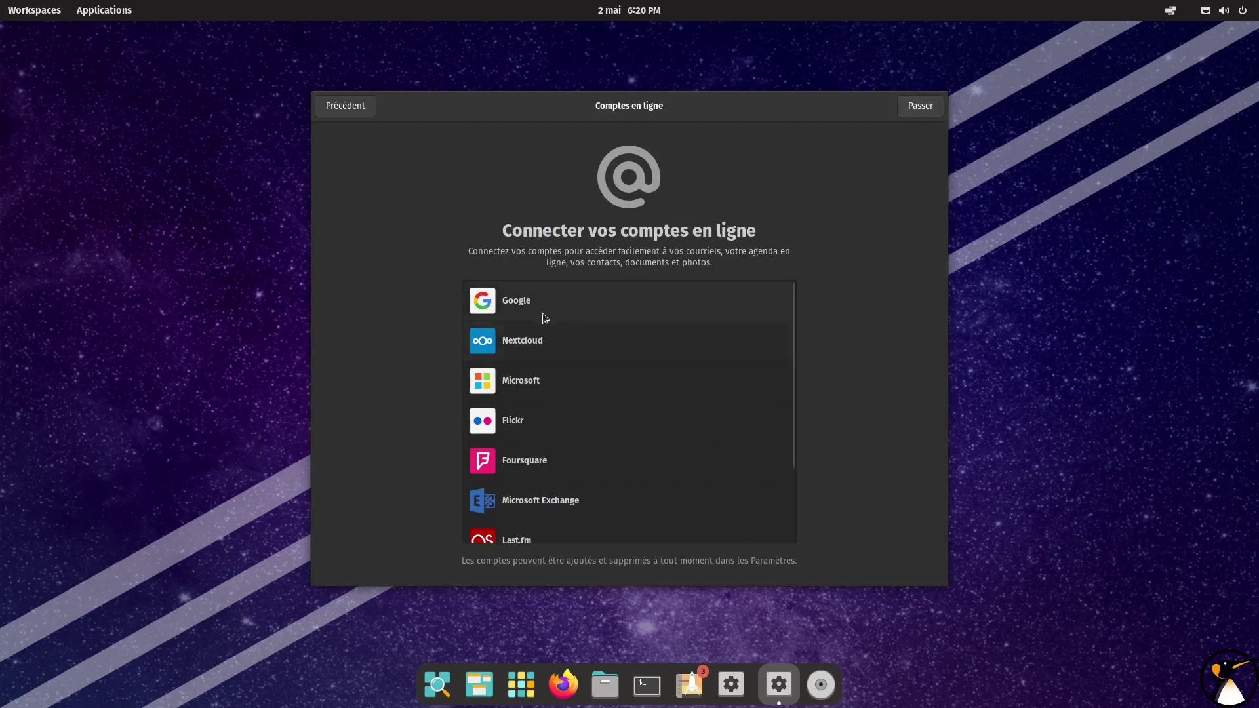
Review the available online account providers, skip connecting any account and finish the initial setup
scroll(703, 352, "down", 3)
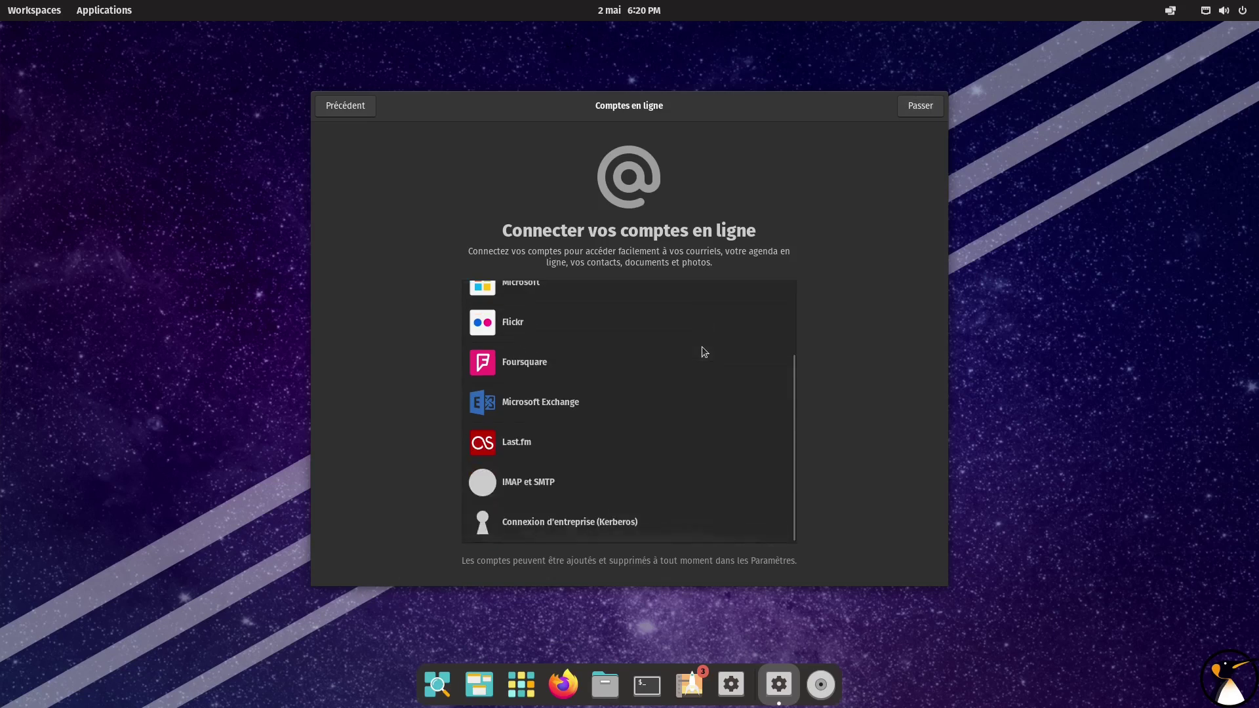
left_click(924, 111)
left_click(669, 475)
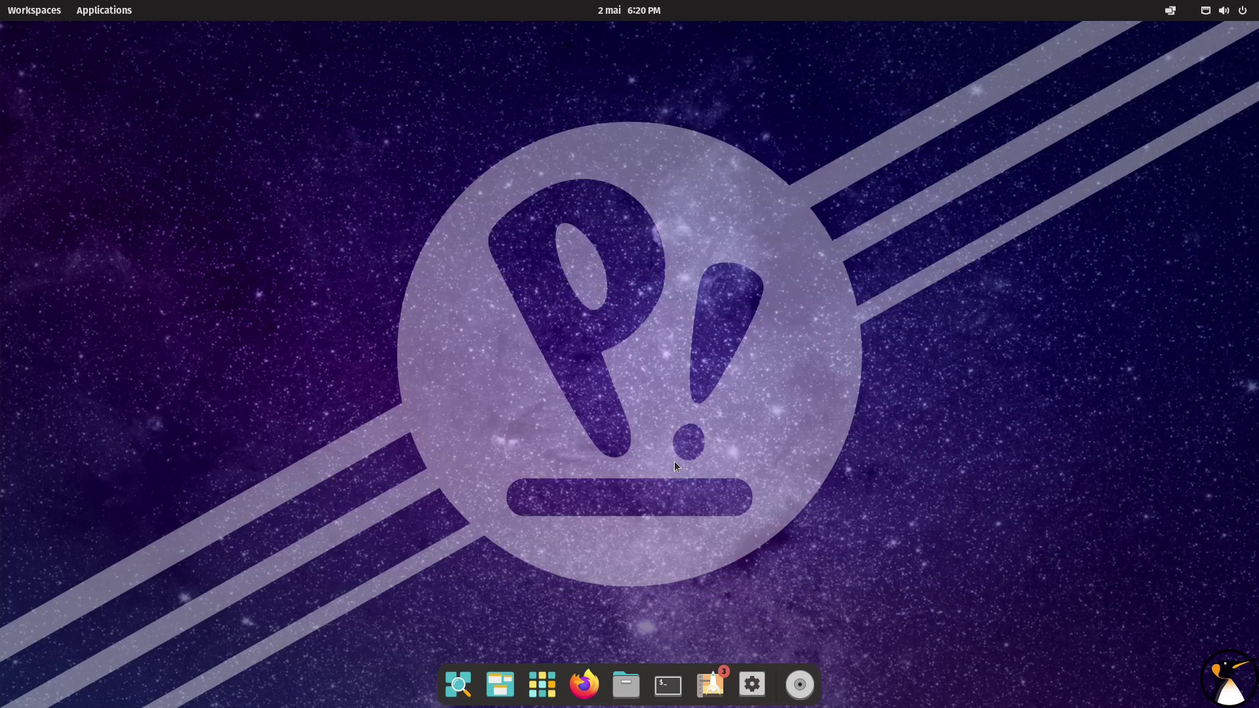
Open the system settings, maximize the window and show the OS Upgrade & Recovery page
left_click(1244, 13)
left_click(1097, 107)
double_click(567, 129)
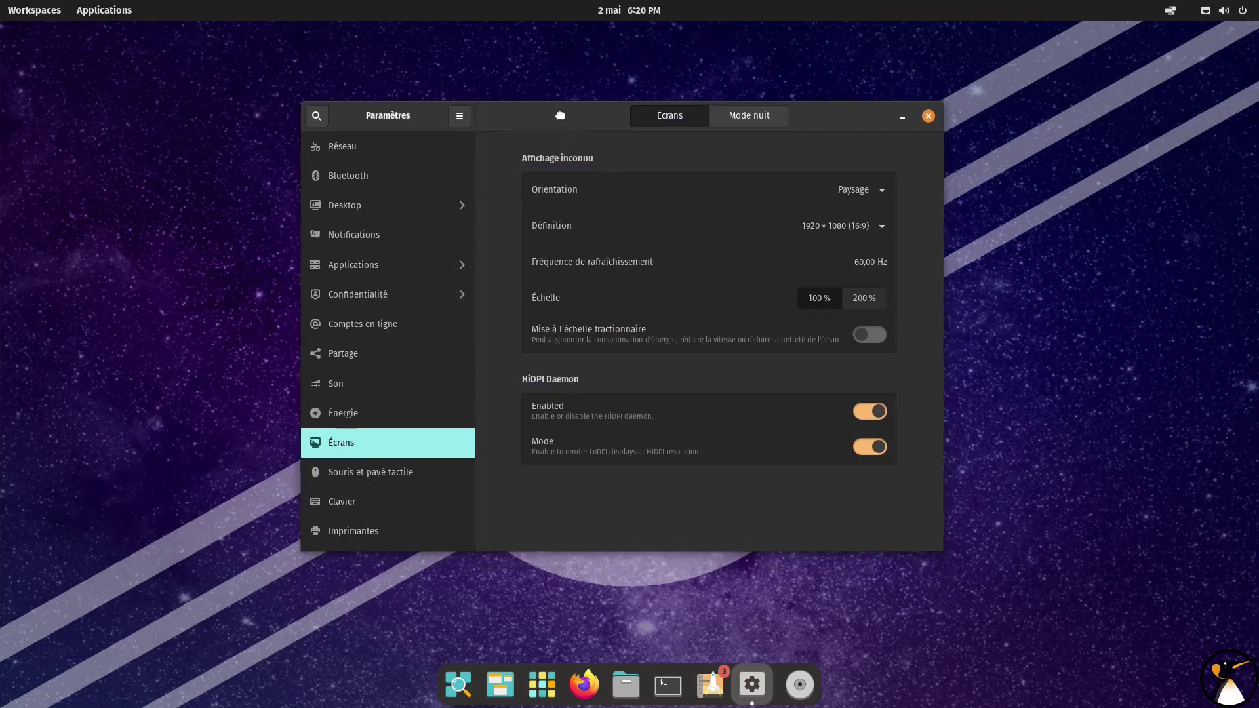
scroll(136, 493, "down", 4)
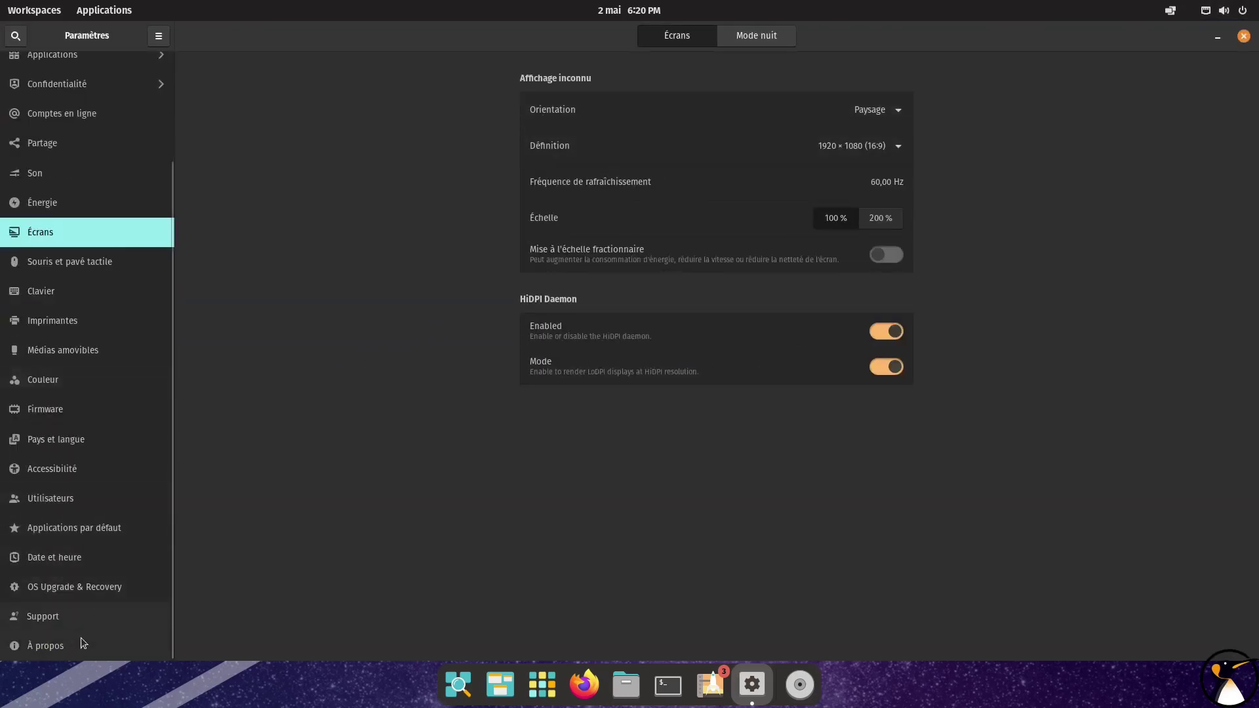
left_click(92, 593)
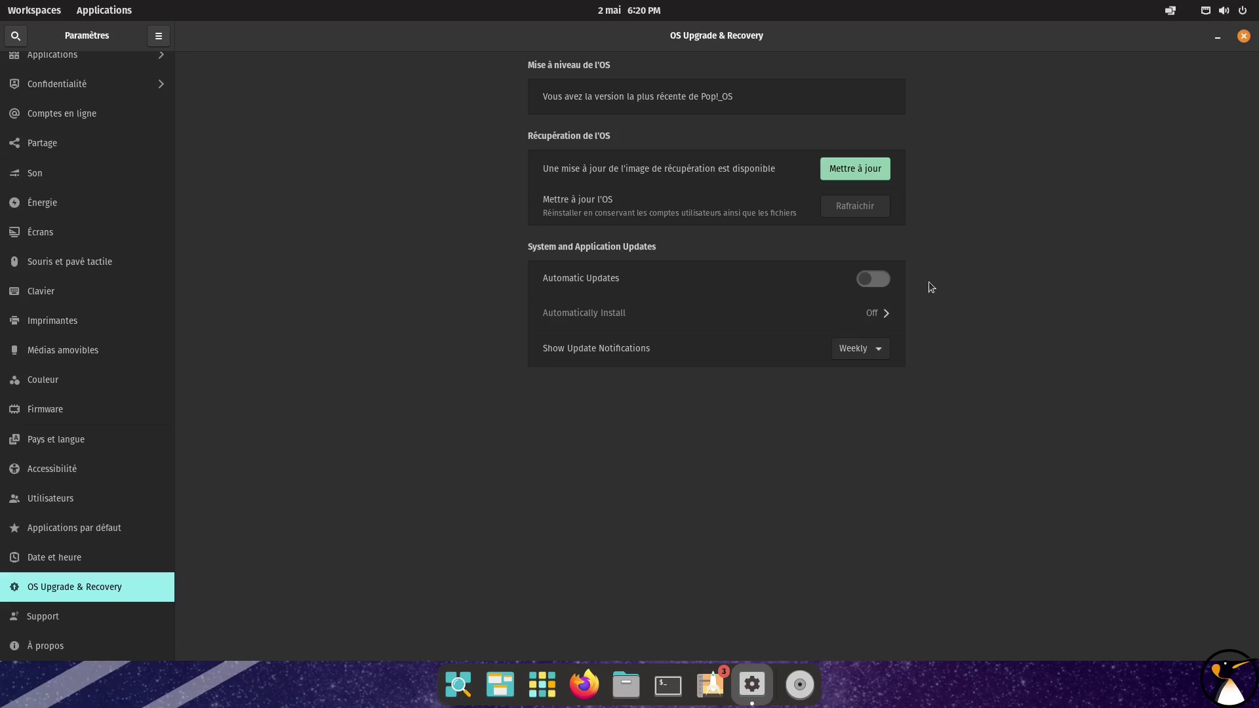
Turn on Automatic Updates for the system and applications
left_click(876, 282)
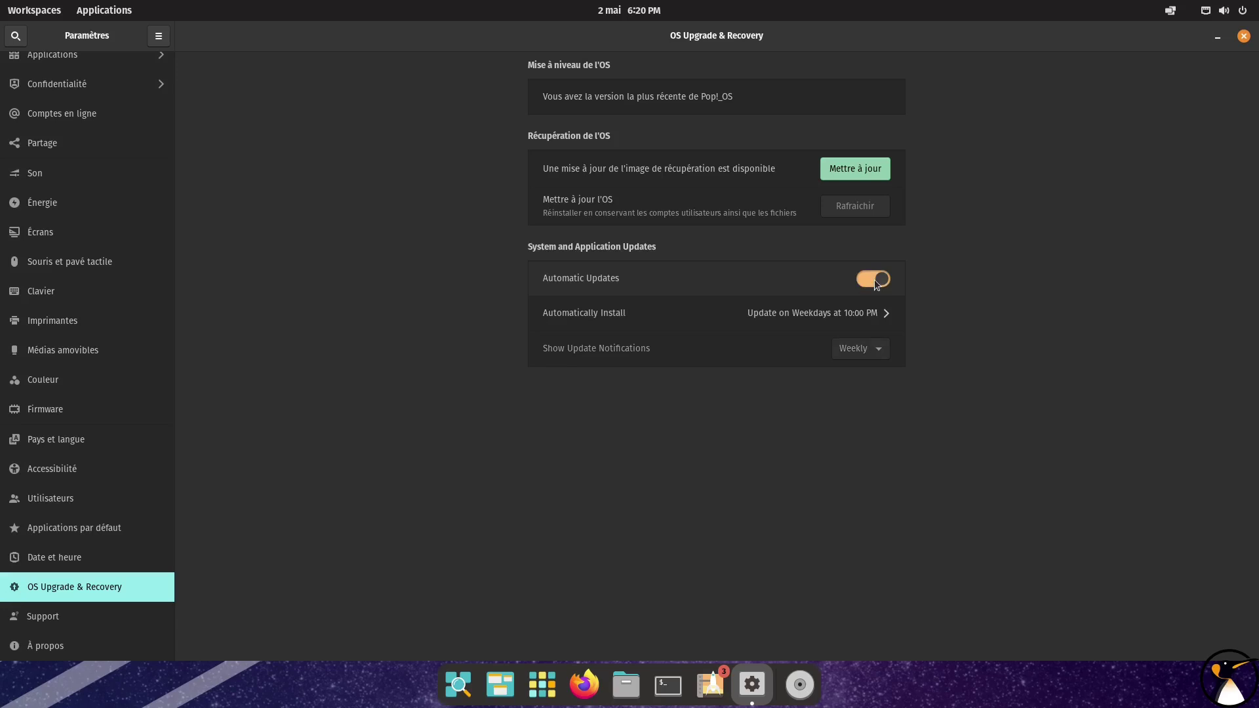
left_click(877, 282)
left_click(876, 282)
Try the Update when Available option for automatic installation, switch it back off and close the schedule dialog
left_click(880, 328)
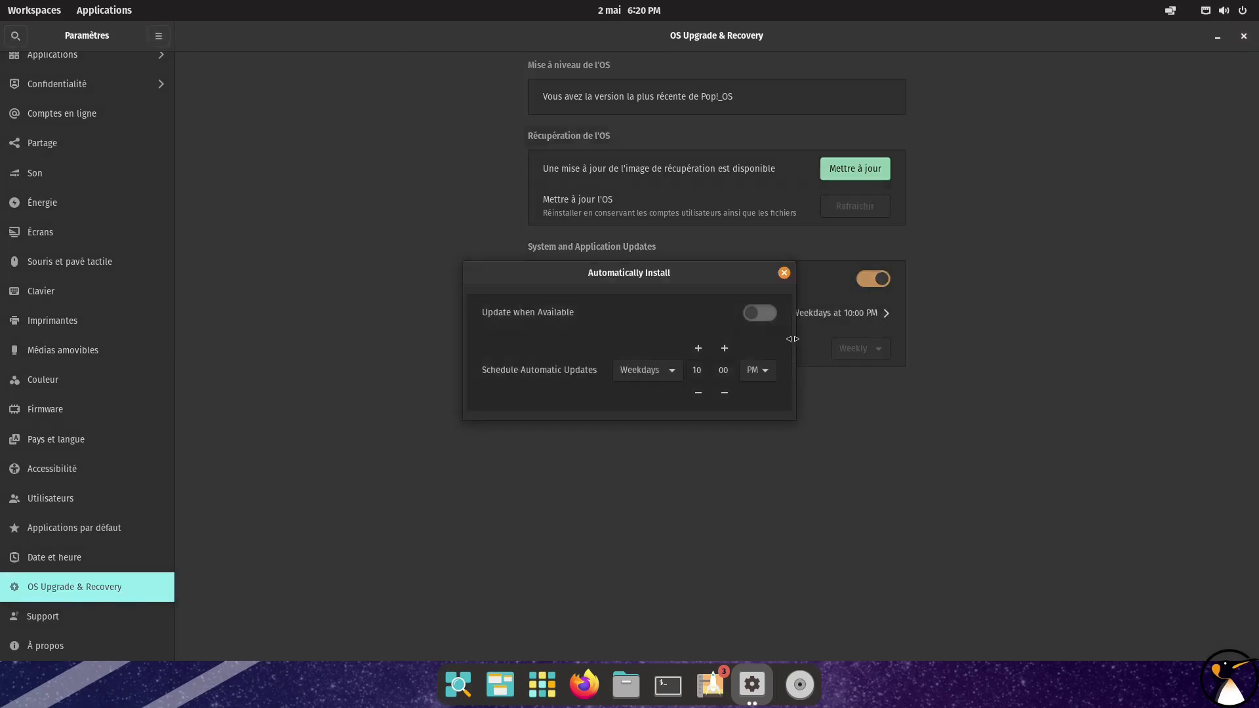
left_click(765, 318)
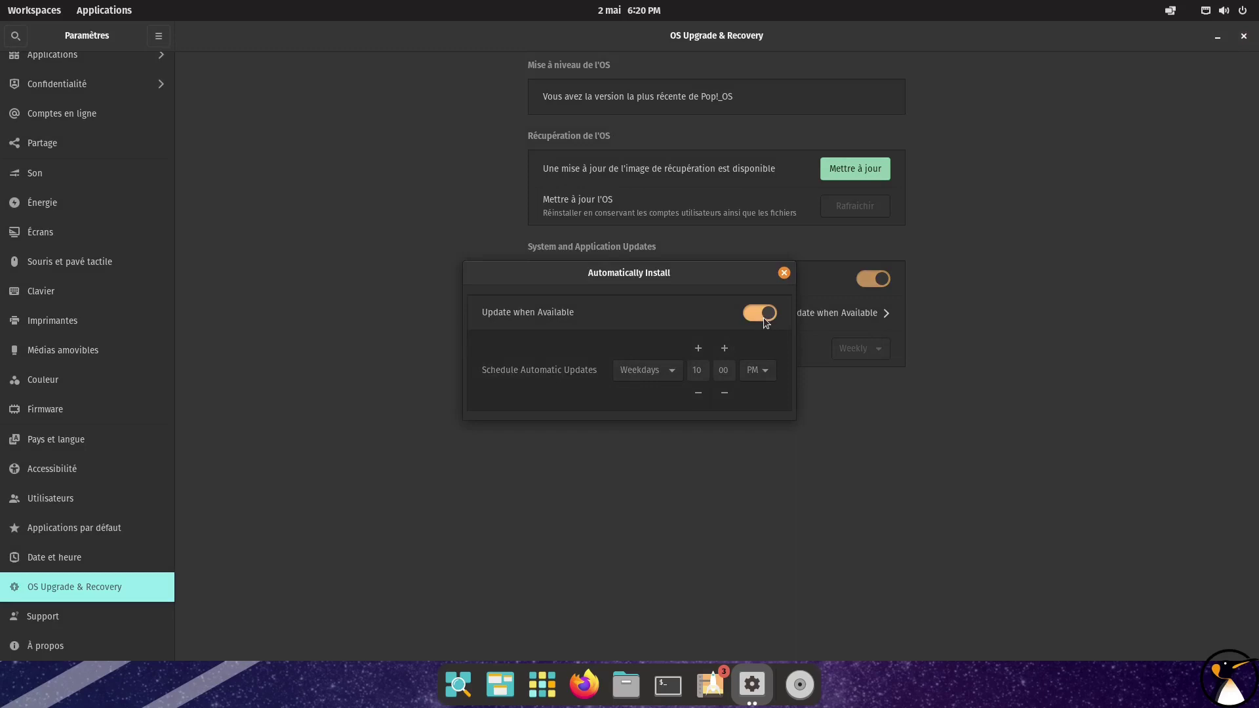
left_click(765, 316)
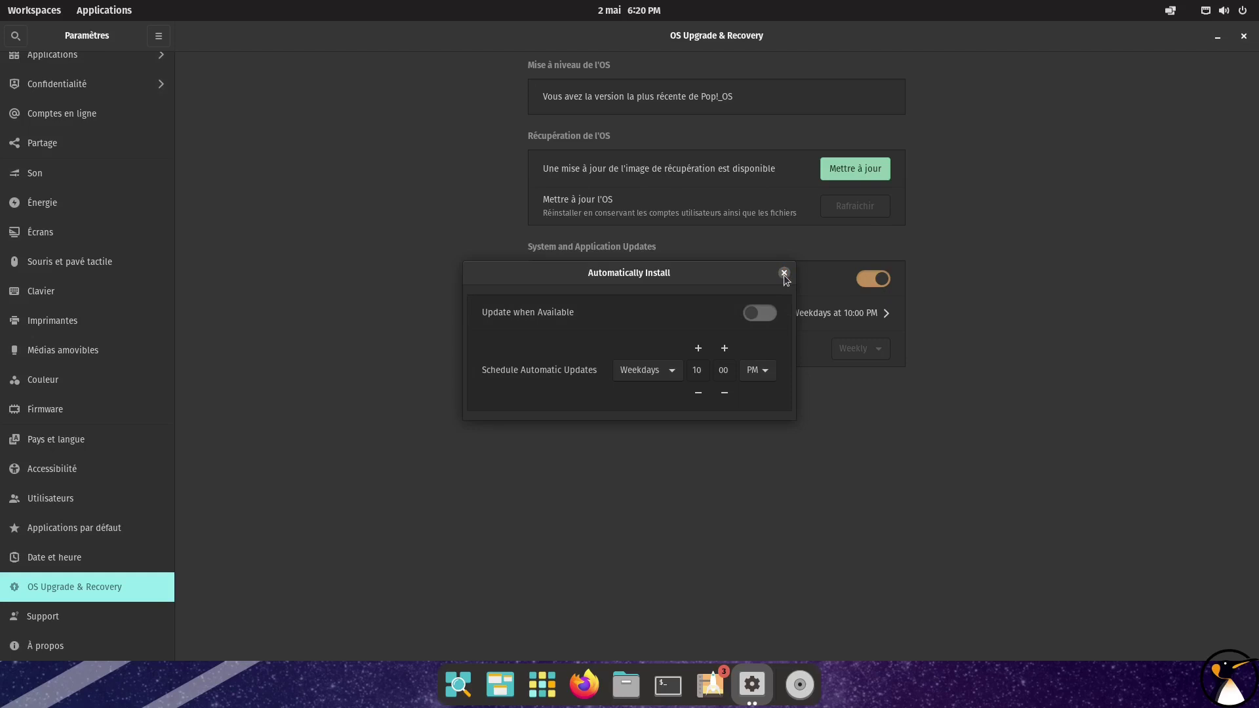
left_click_drag(718, 285, 797, 324)
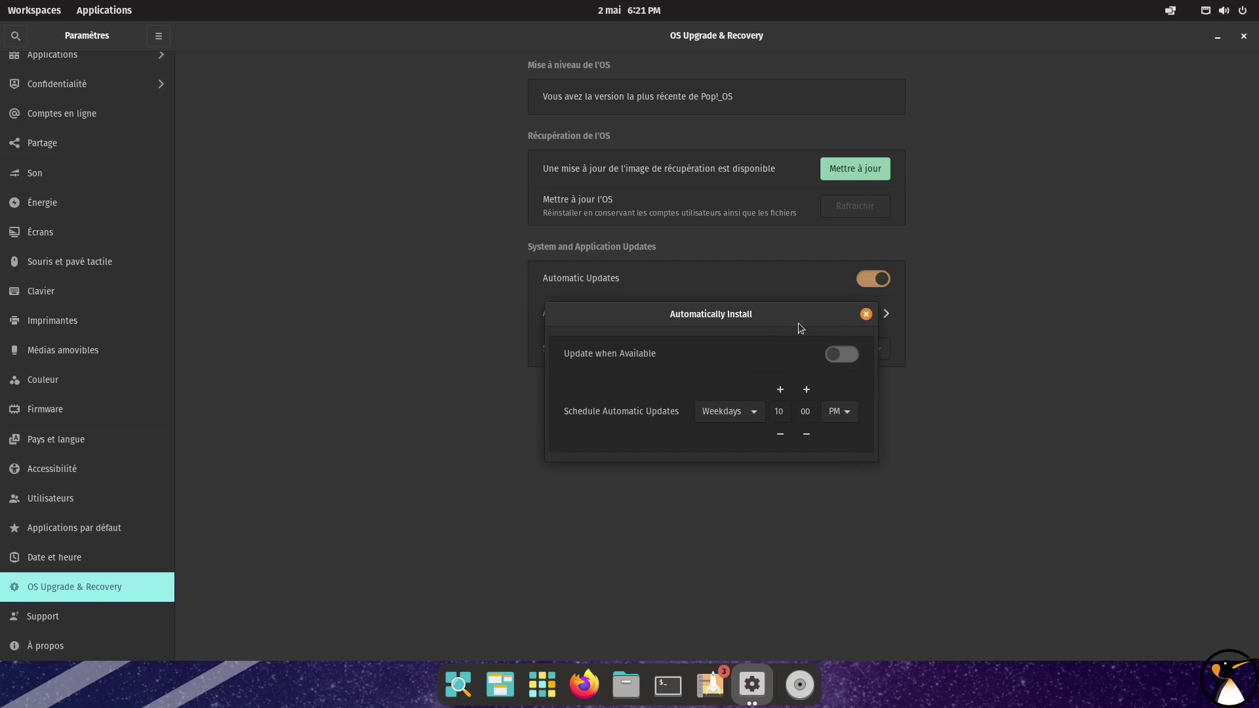
left_click(865, 313)
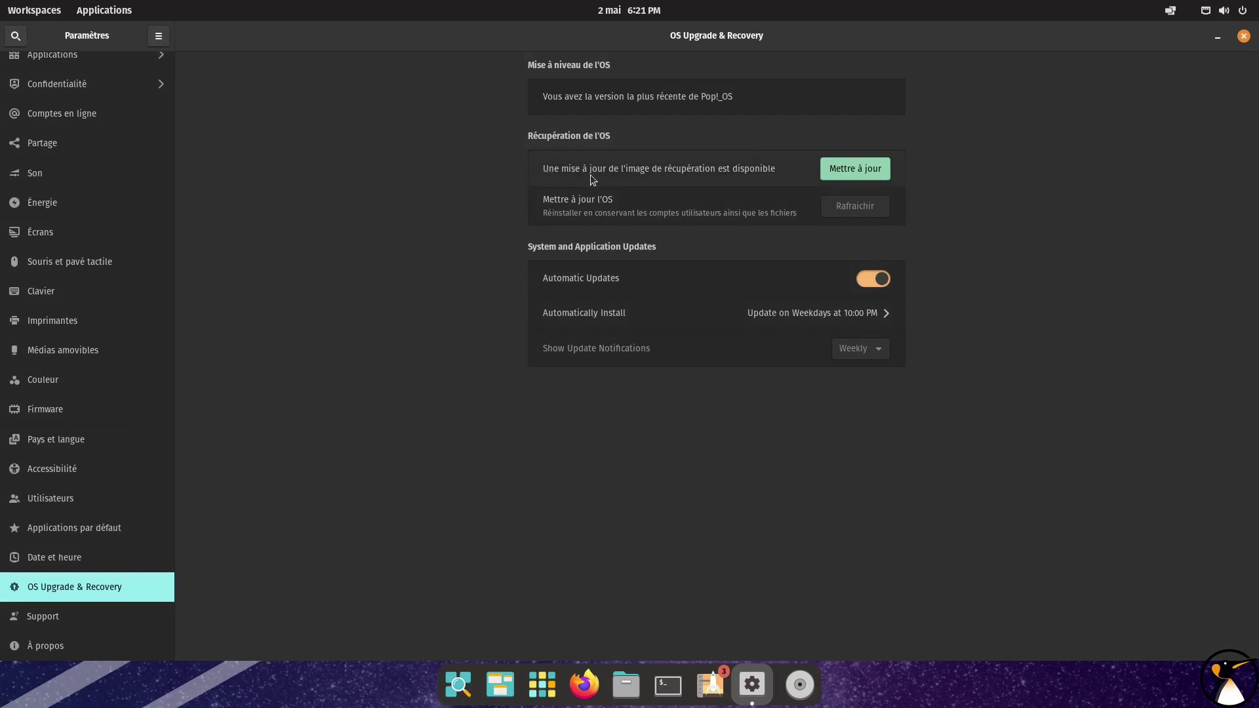
Start the recovery image update and open the computer's root file system in the file manager
left_click(869, 170)
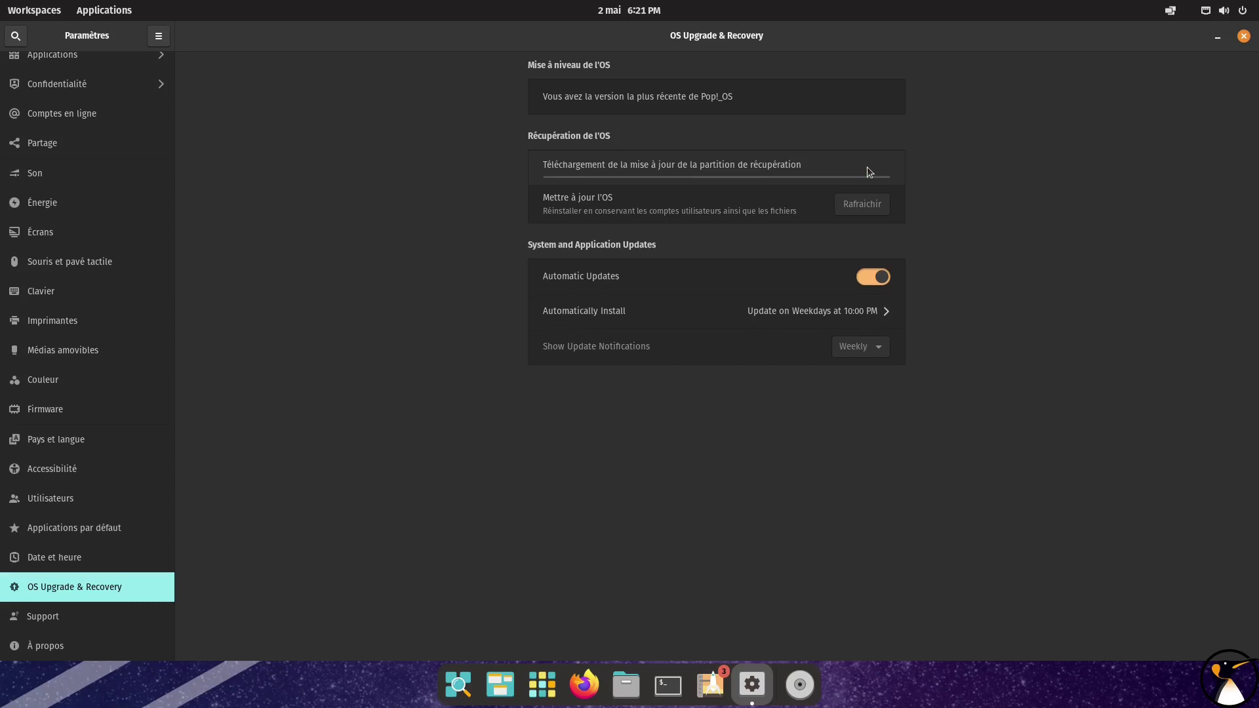
left_click(626, 685)
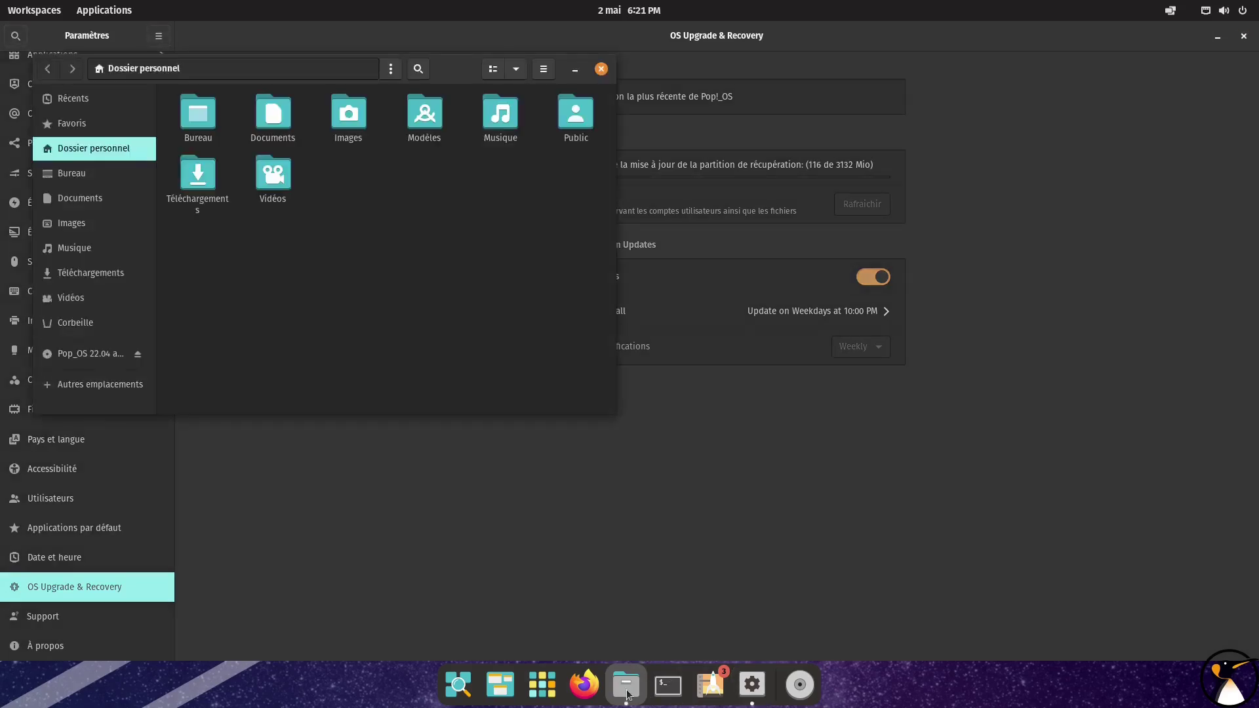
left_click(90, 382)
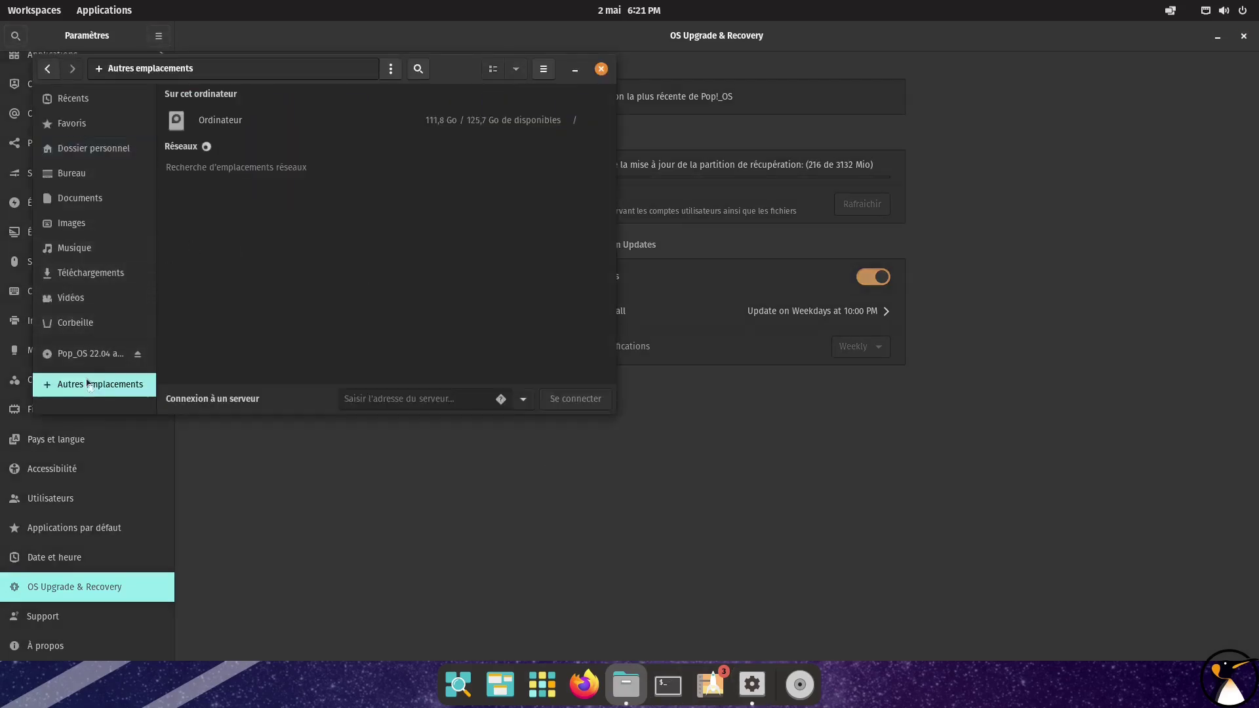
left_click(204, 122)
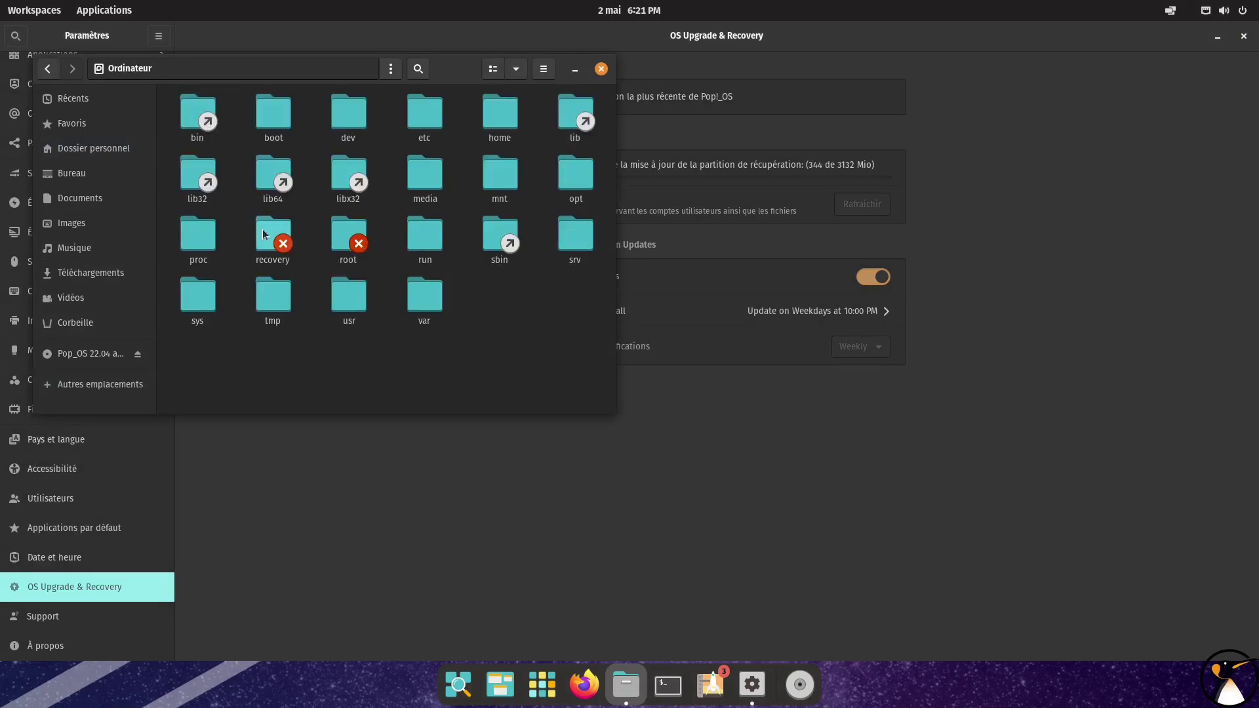
Open the recovery folder with administrator rights, entering the account password at each authentication request
double_click(268, 234)
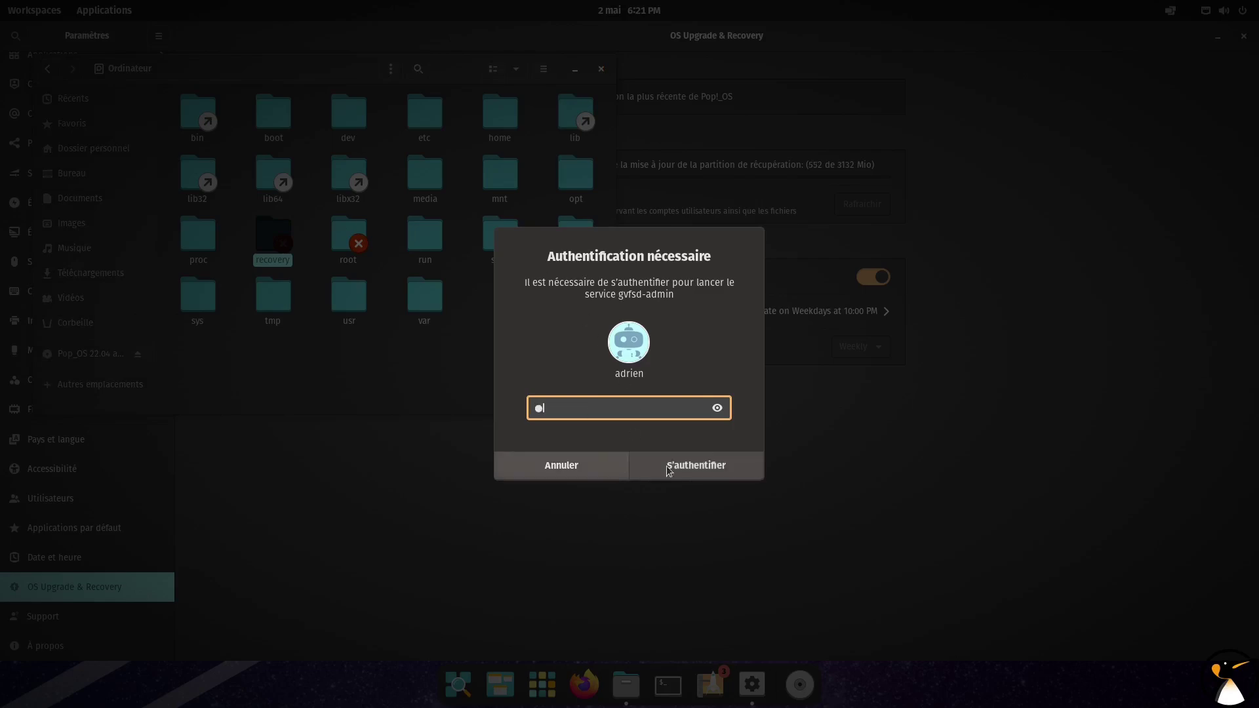
left_click(668, 470)
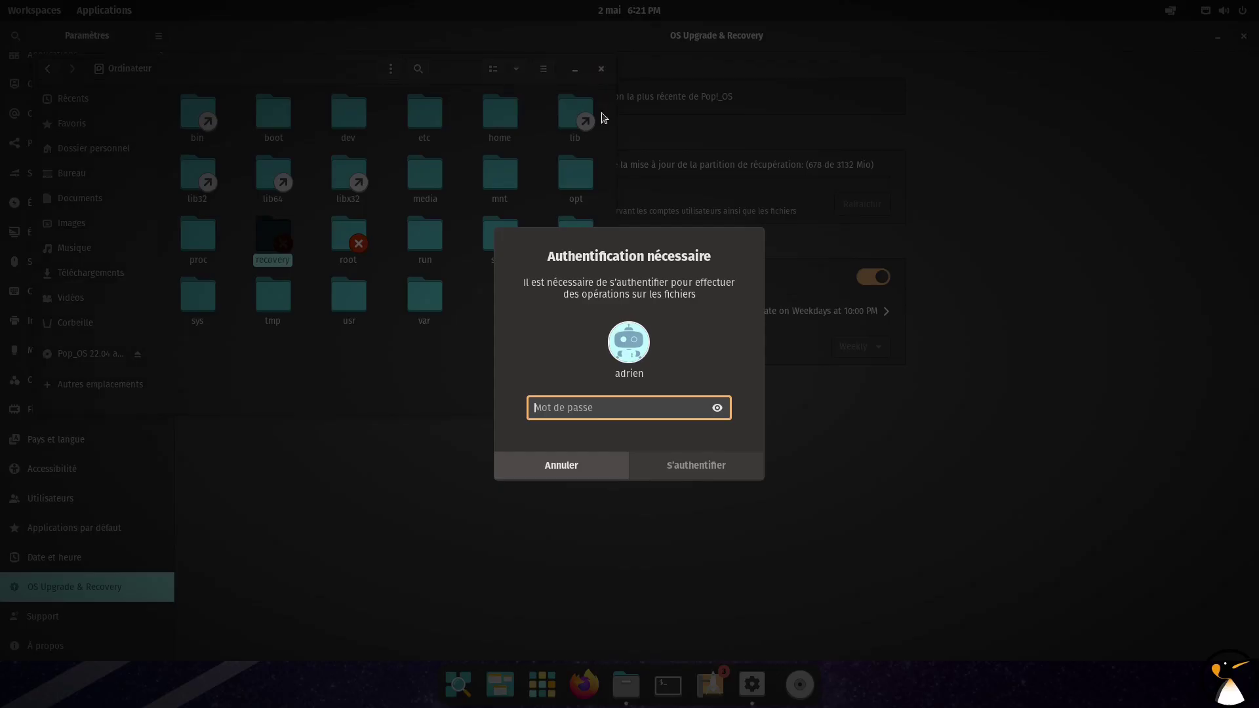
type("*")
left_click(682, 467)
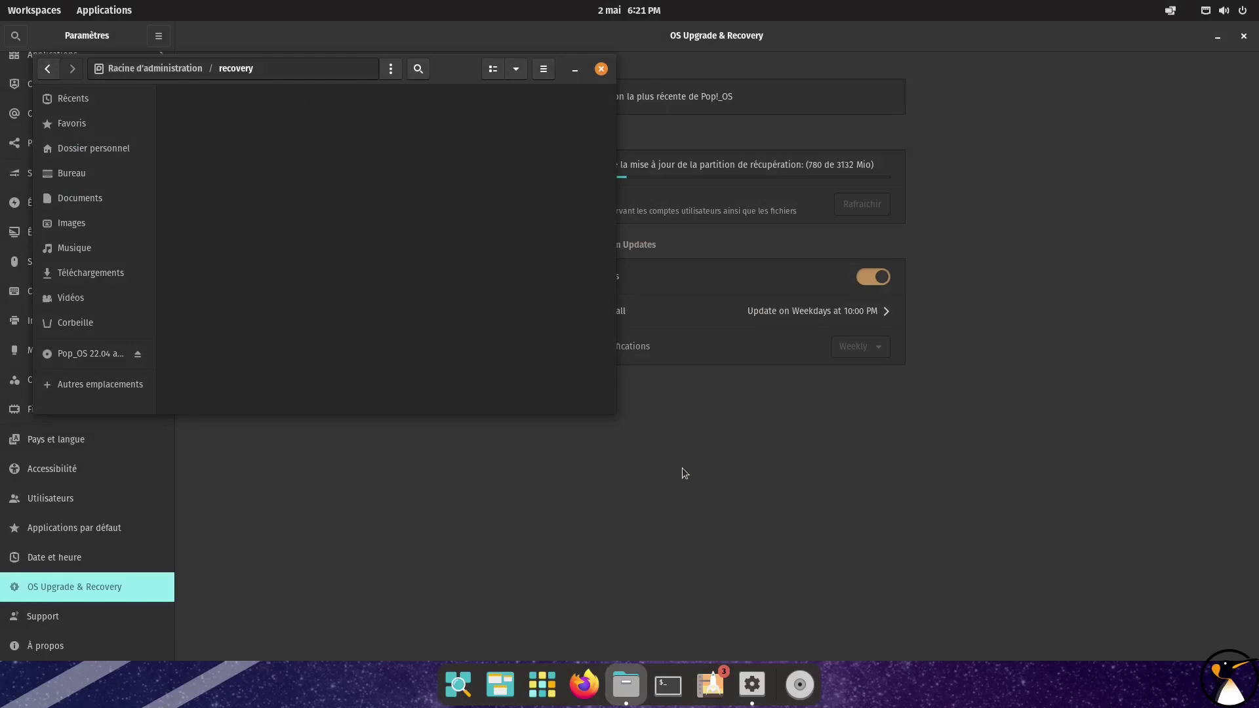
Examine the recovery folder's contents, close the file manager and view the Support page in the settings
left_click_drag(452, 74, 746, 259)
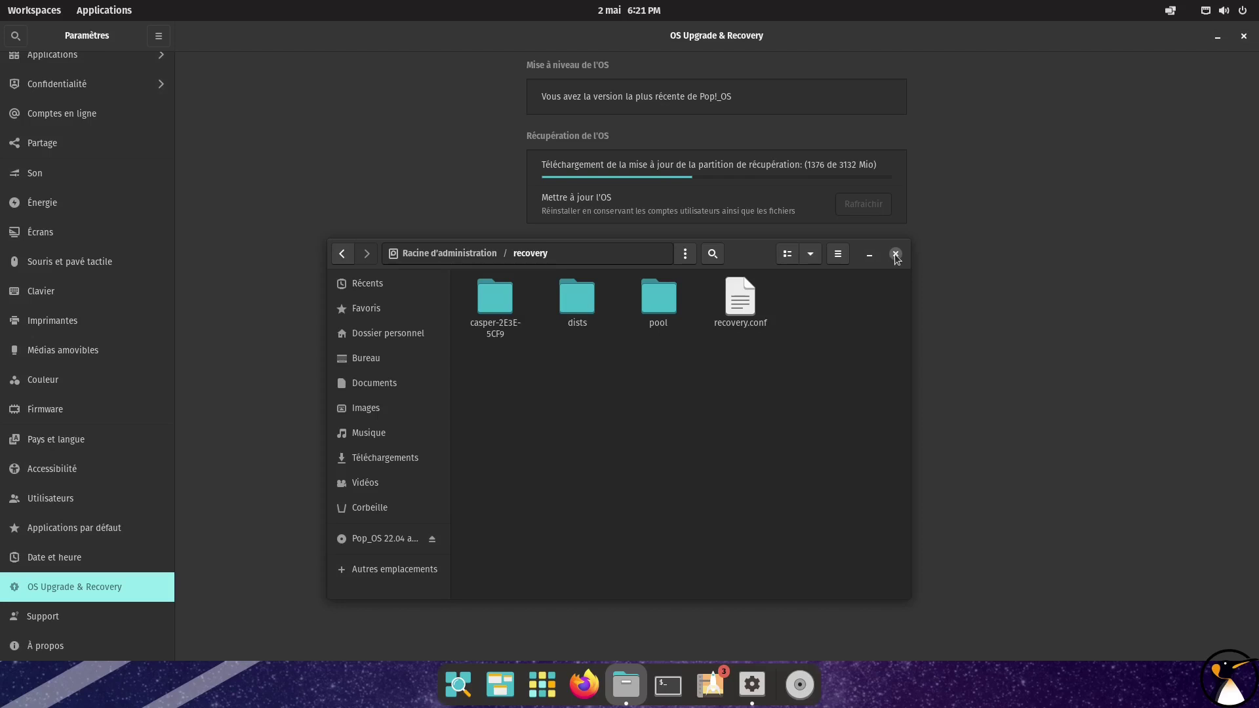
left_click(895, 255)
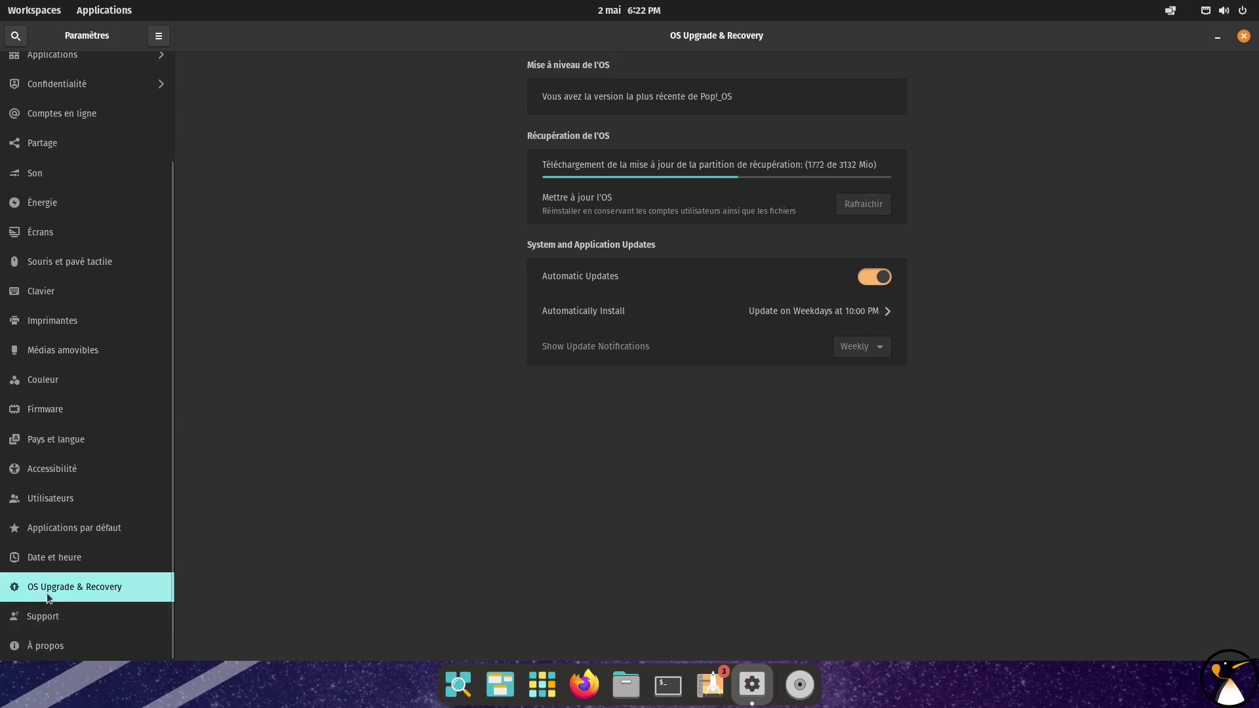
left_click(84, 615)
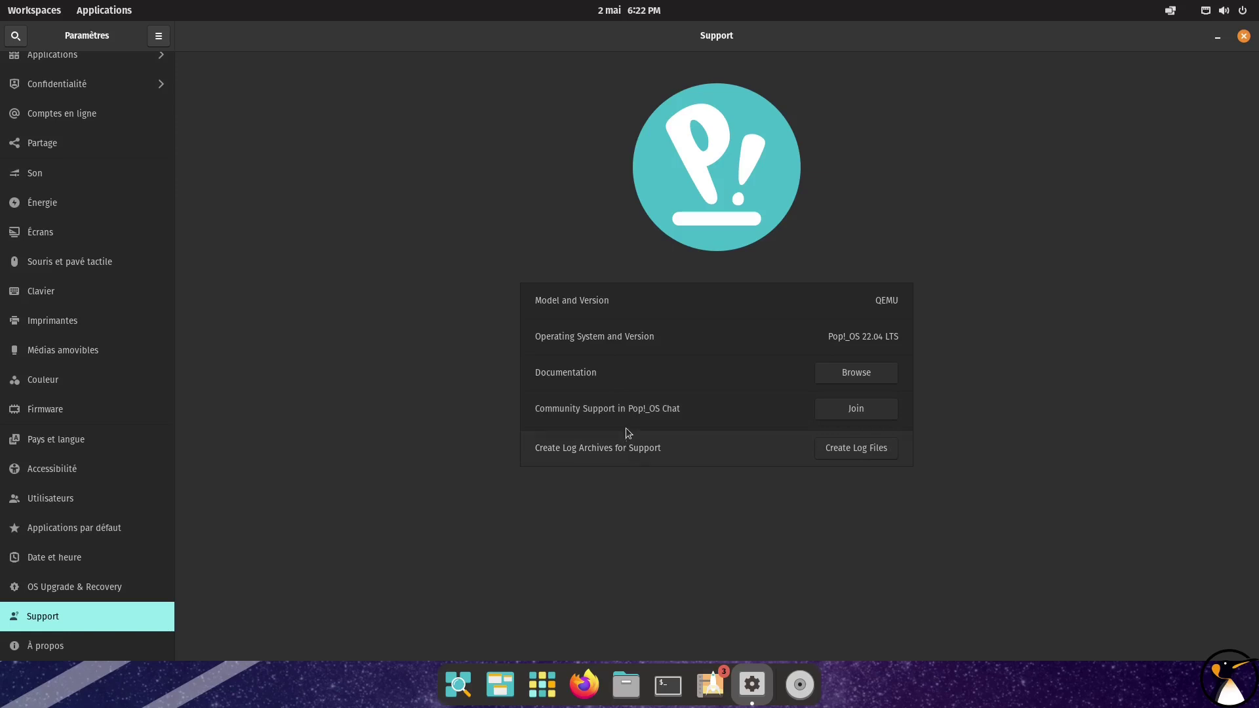
Open the Desktop Options settings and test the Super key with its Lanceur action
scroll(92, 127, "up", 3)
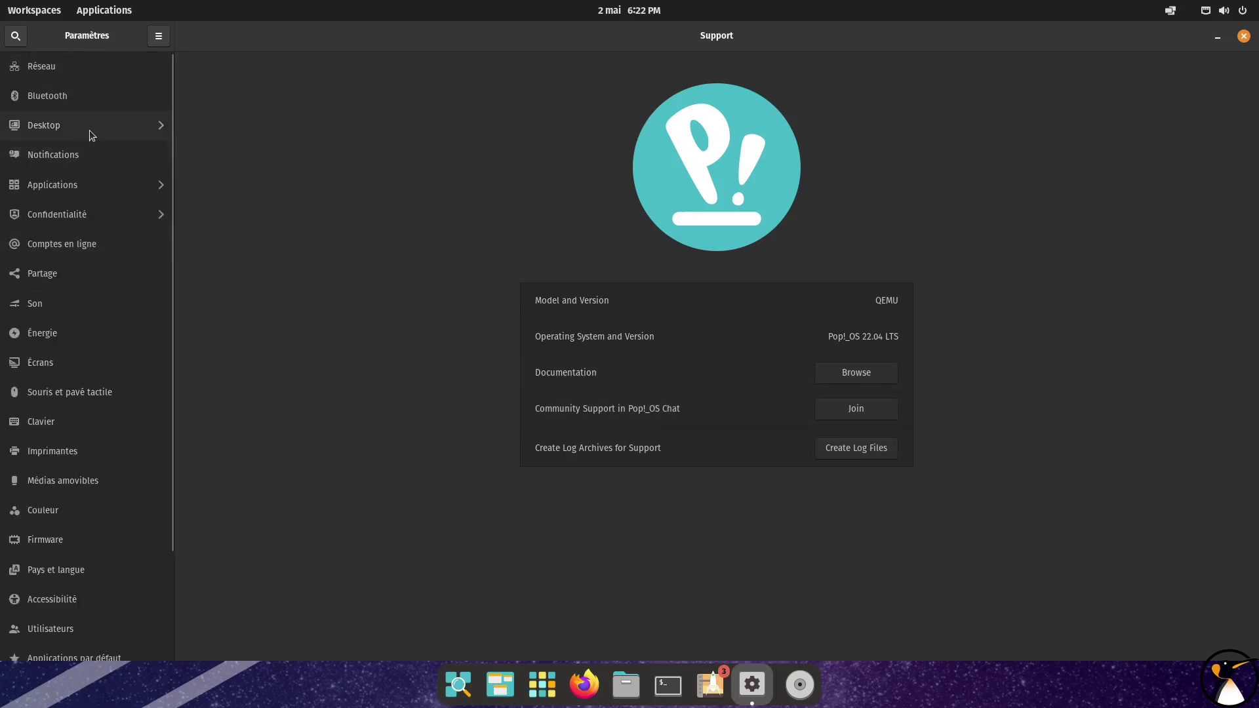
left_click(93, 135)
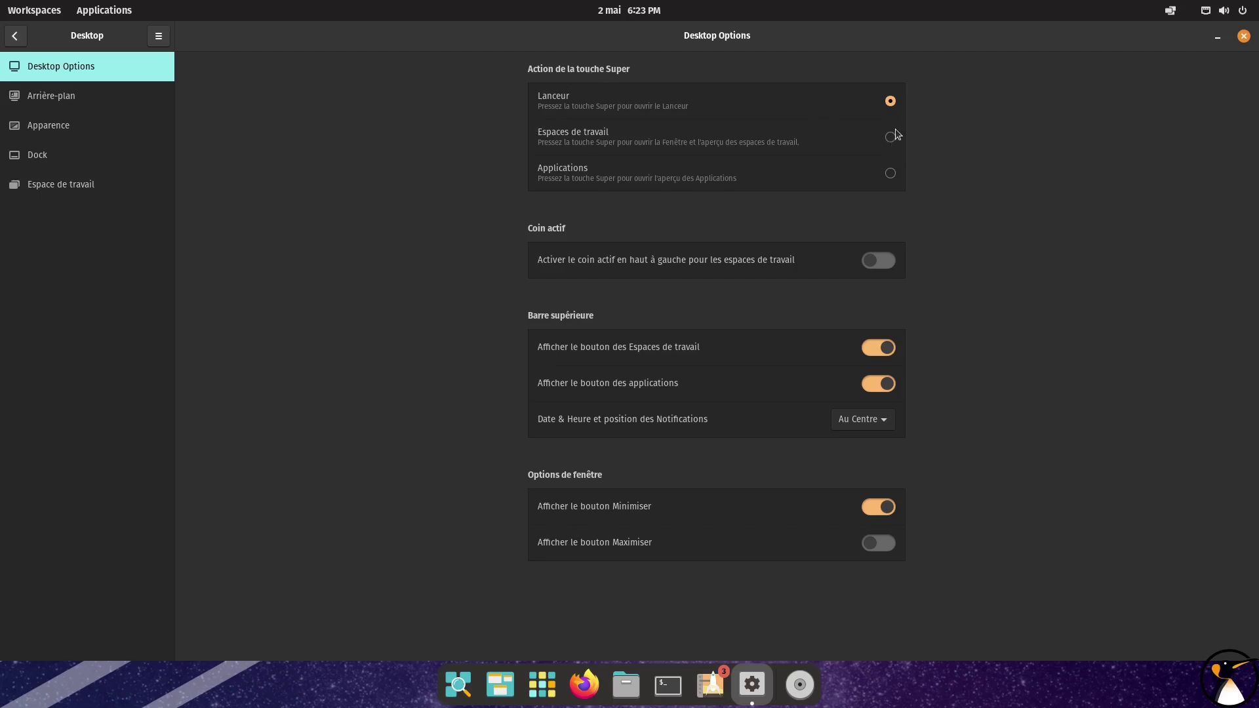
key("super")
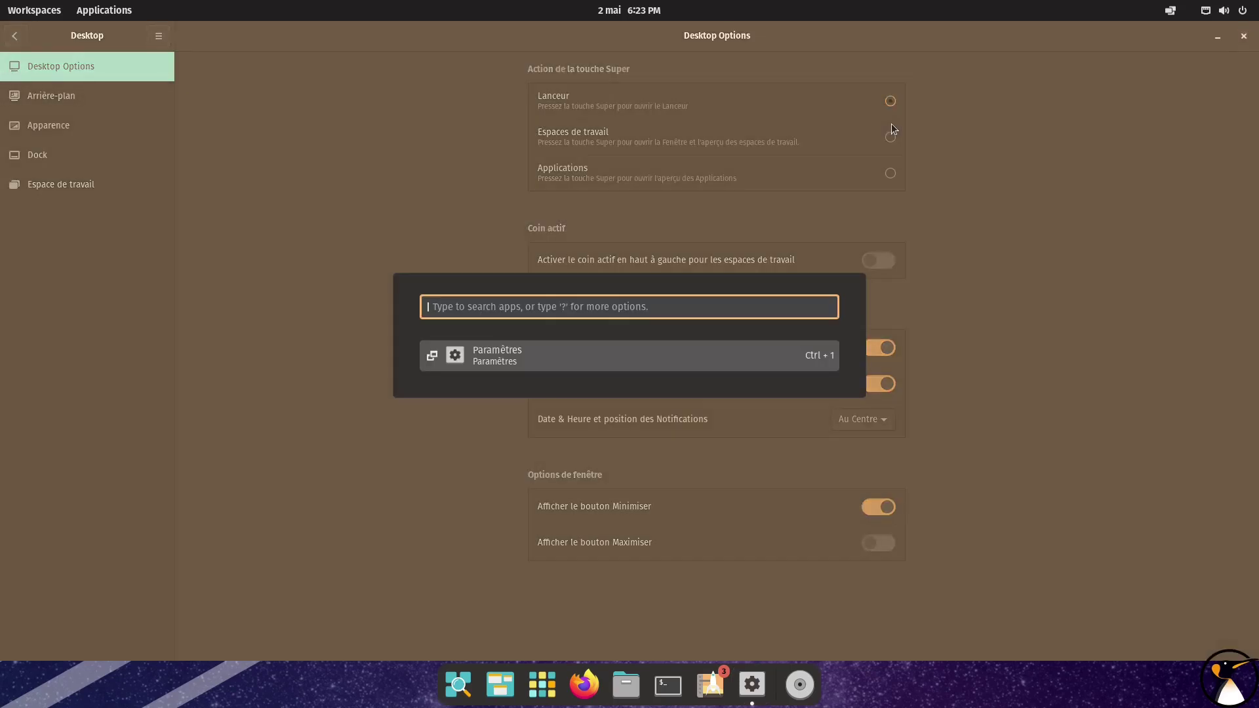
key("super")
Try Espaces de travail and Applications as the Super key action, testing each, and set it back to Lanceur
left_click(891, 139)
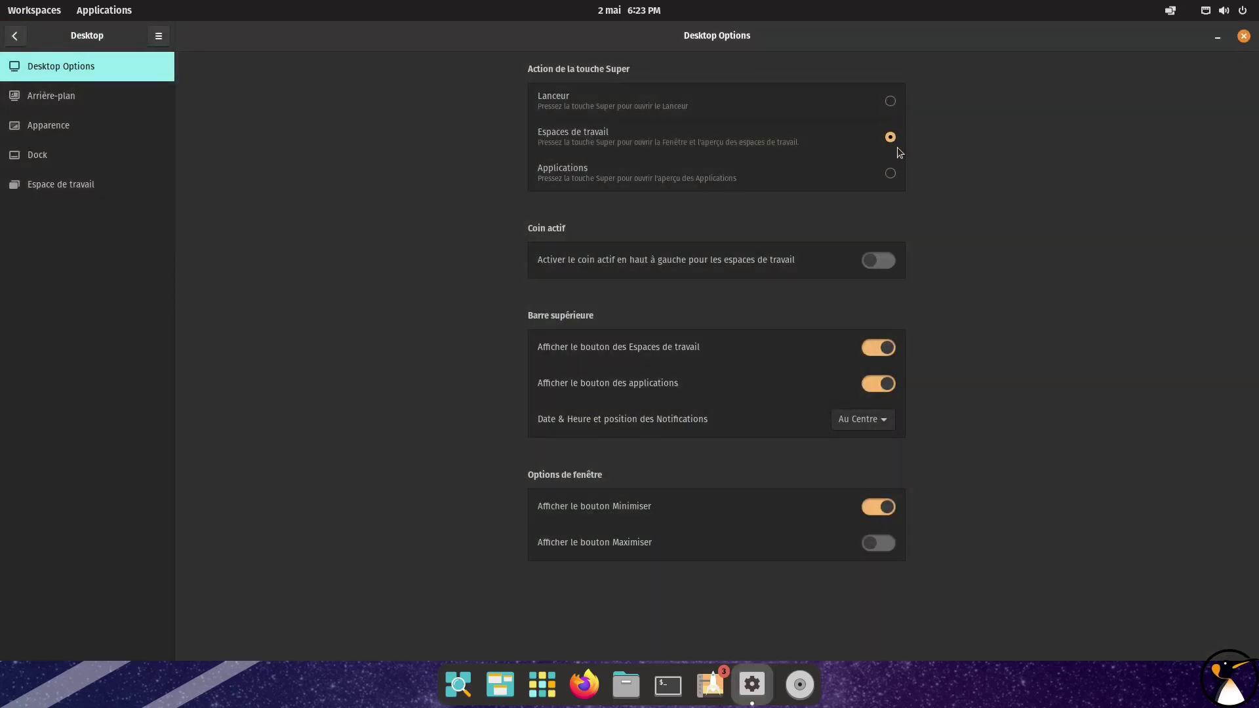
key("super")
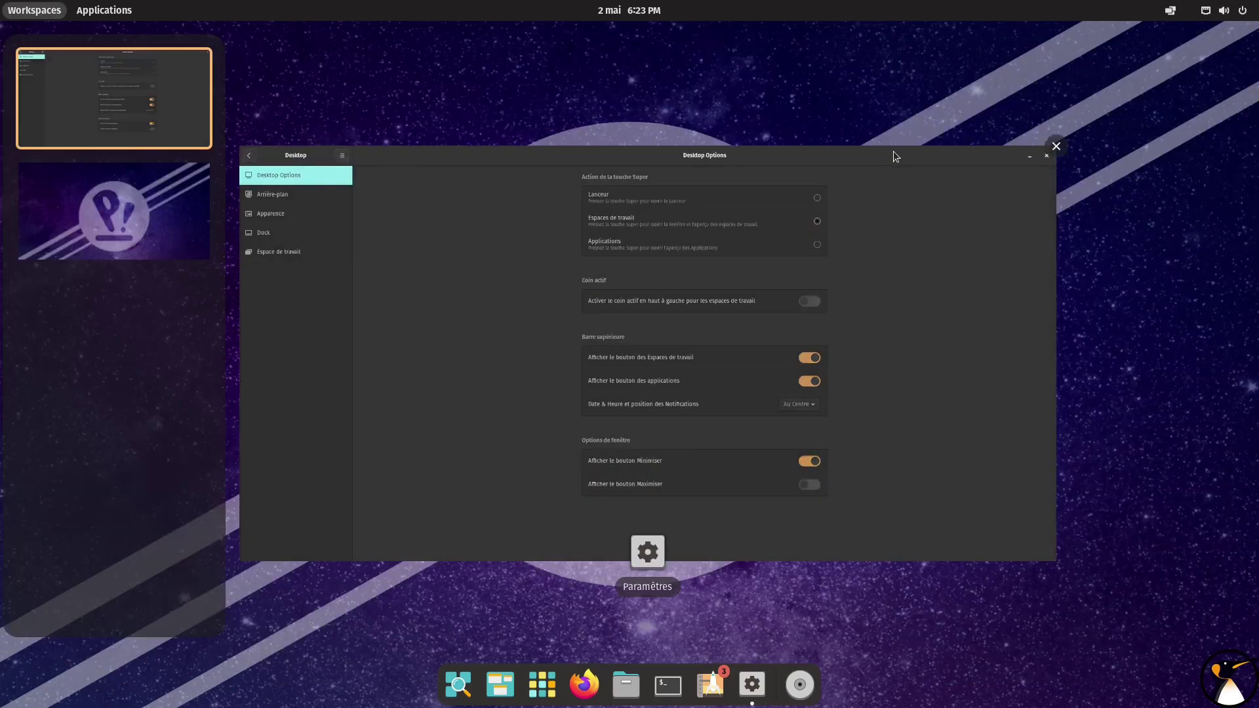
key("super")
left_click(890, 174)
key("super")
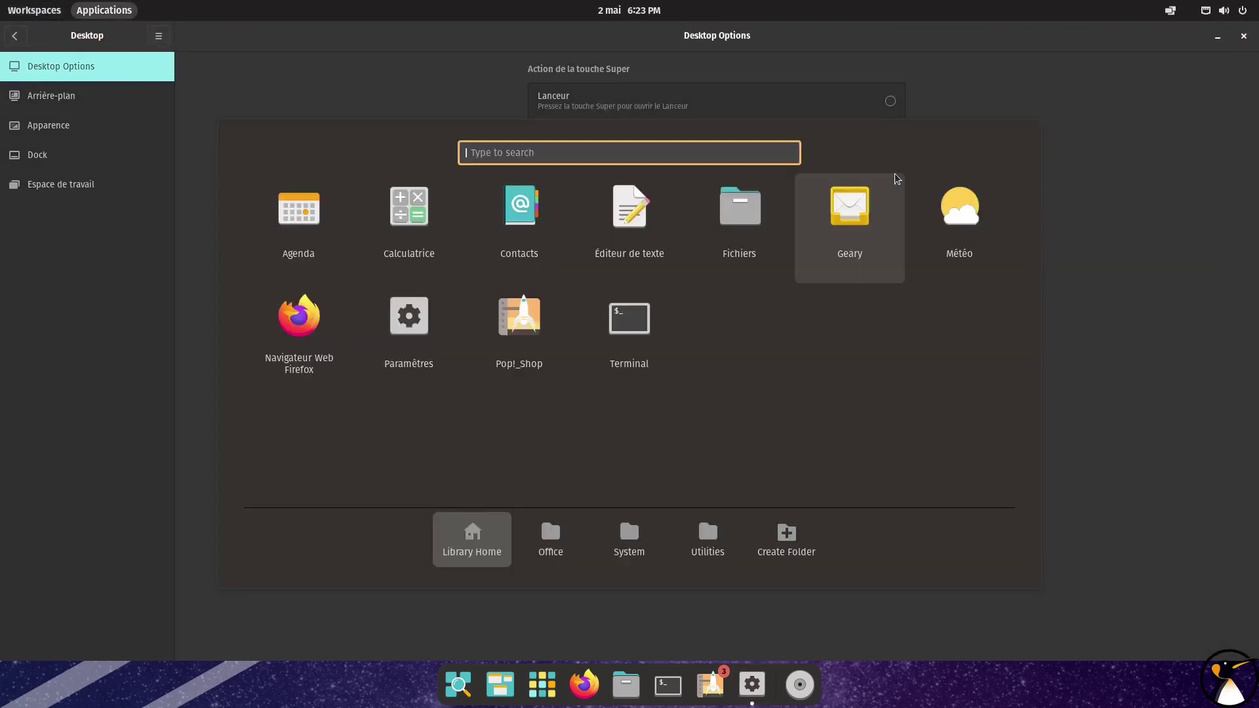
key("super")
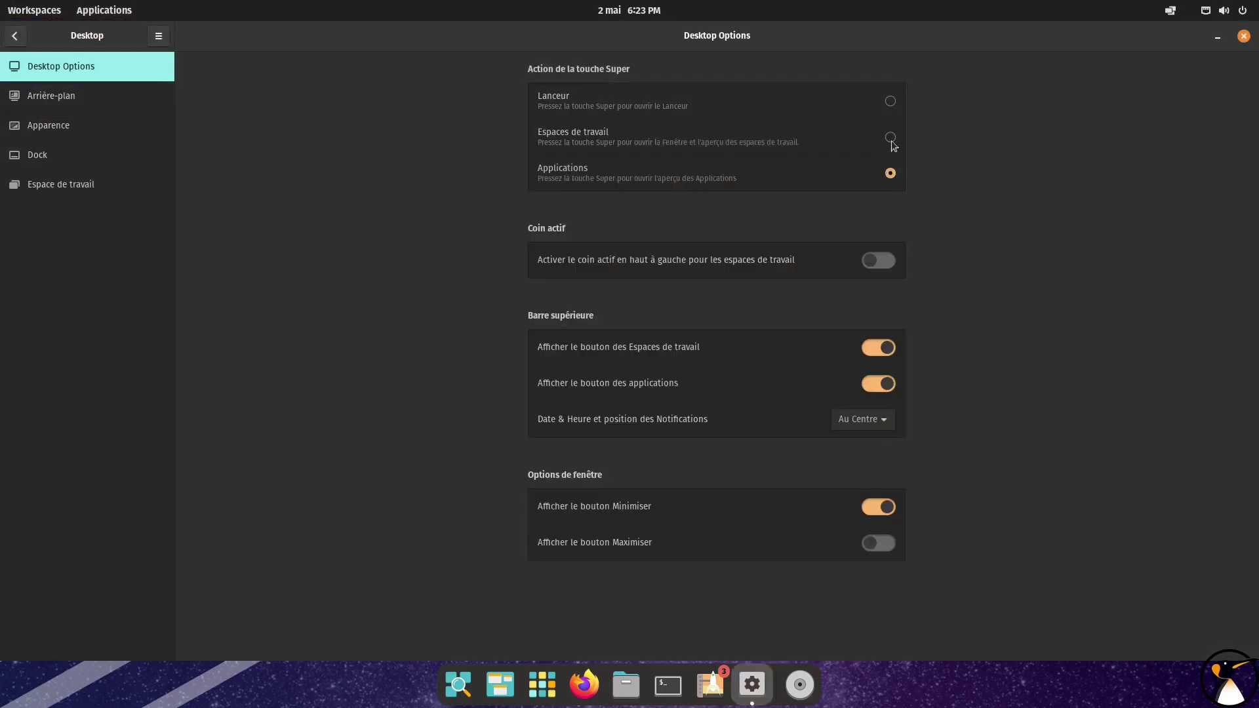
left_click(890, 103)
Try toggling the hot corner and the top bar's workspaces and applications buttons, returning each to its original state
left_click(886, 266)
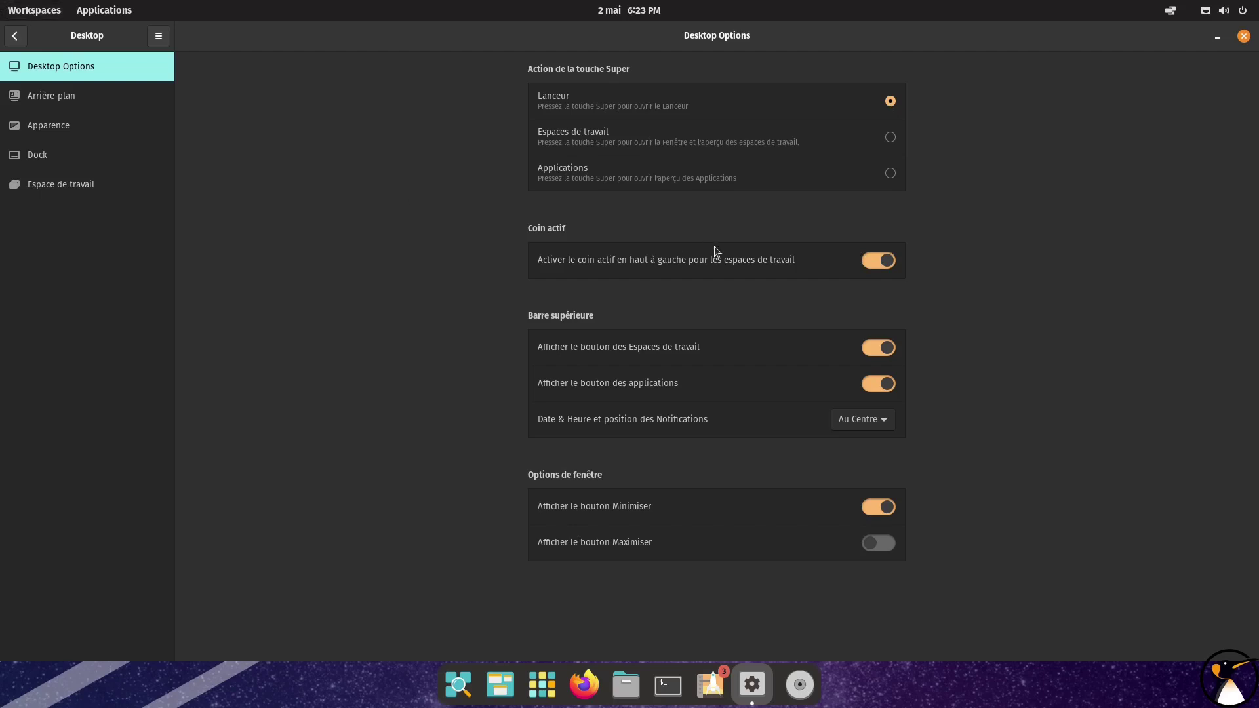
left_click(877, 261)
left_click(876, 351)
left_click(876, 348)
left_click(882, 384)
left_click(882, 384)
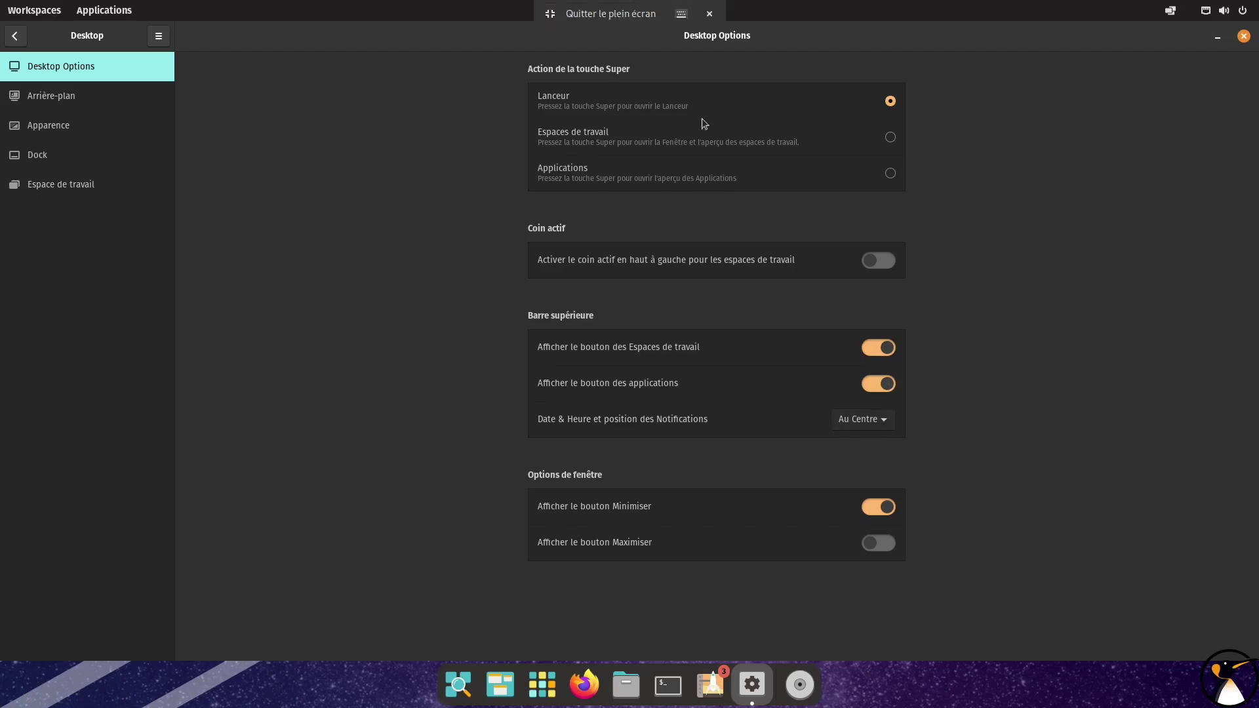
Enable the Maximise button for windows and open the Dock settings
left_click(879, 543)
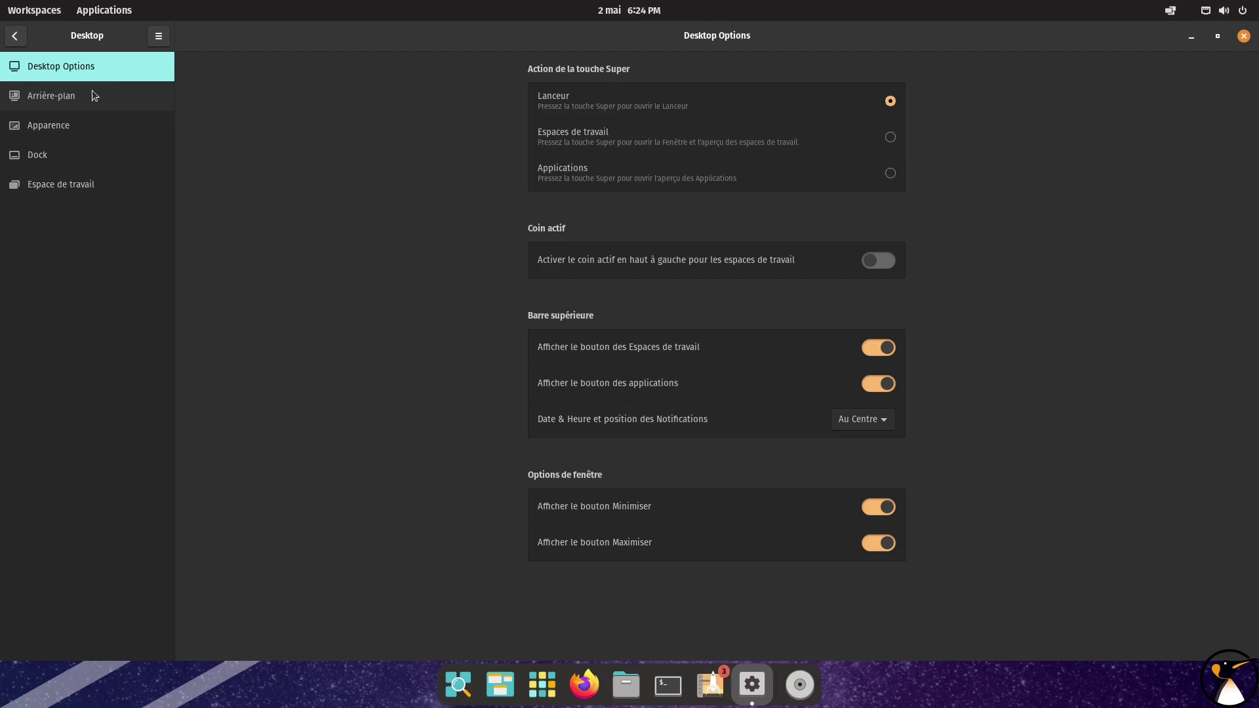
left_click(69, 167)
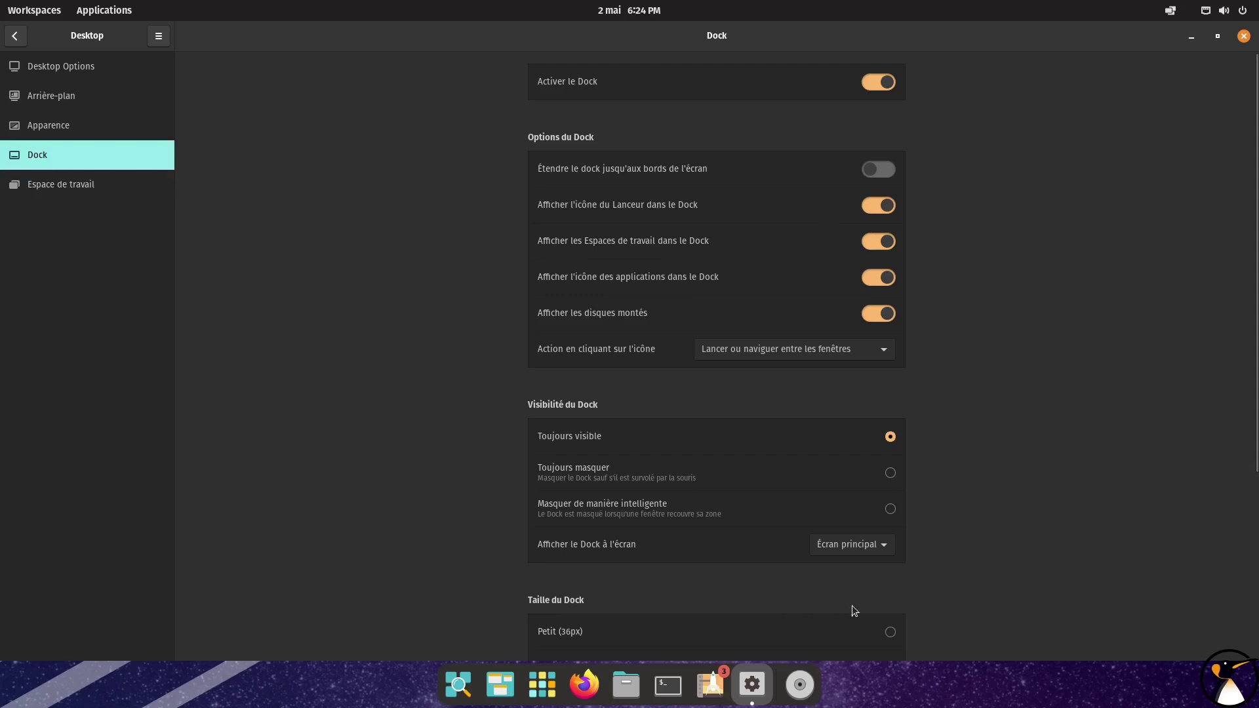
Try the Toujours masquer and Masquer de manière intelligente Dock visibility options, and restore Toujours visible
left_click(892, 474)
left_click(891, 510)
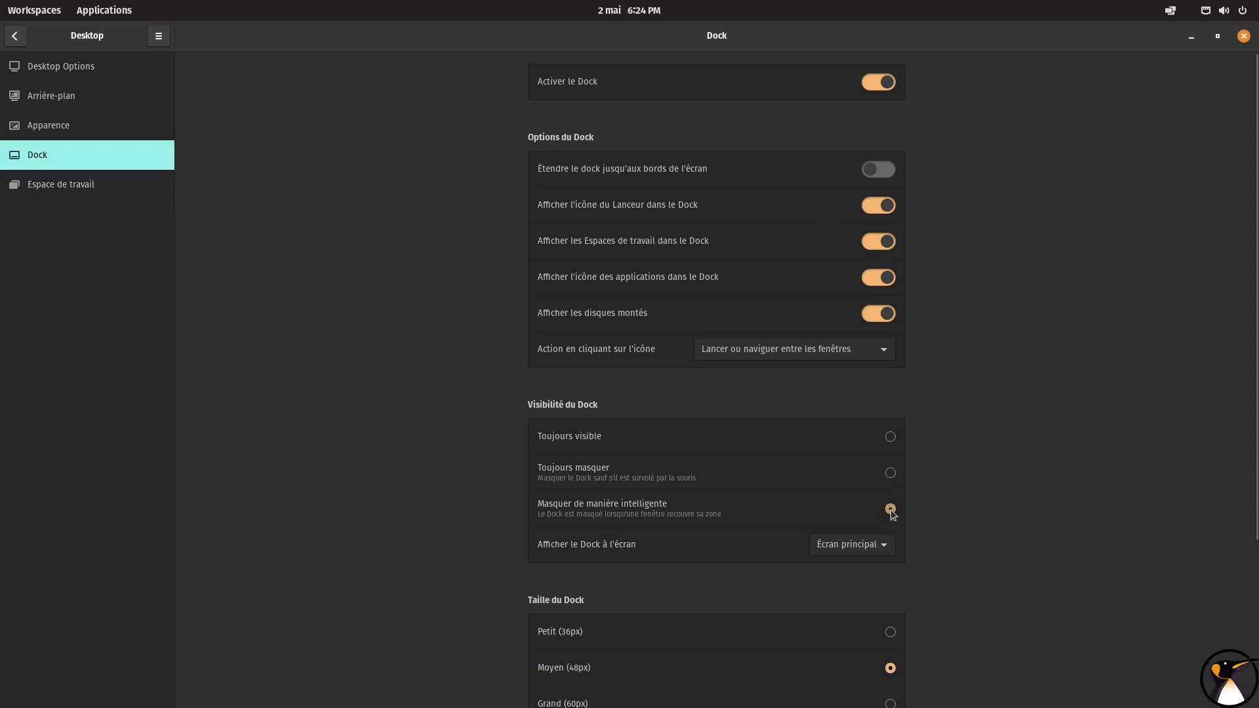
mouse_move(700, 706)
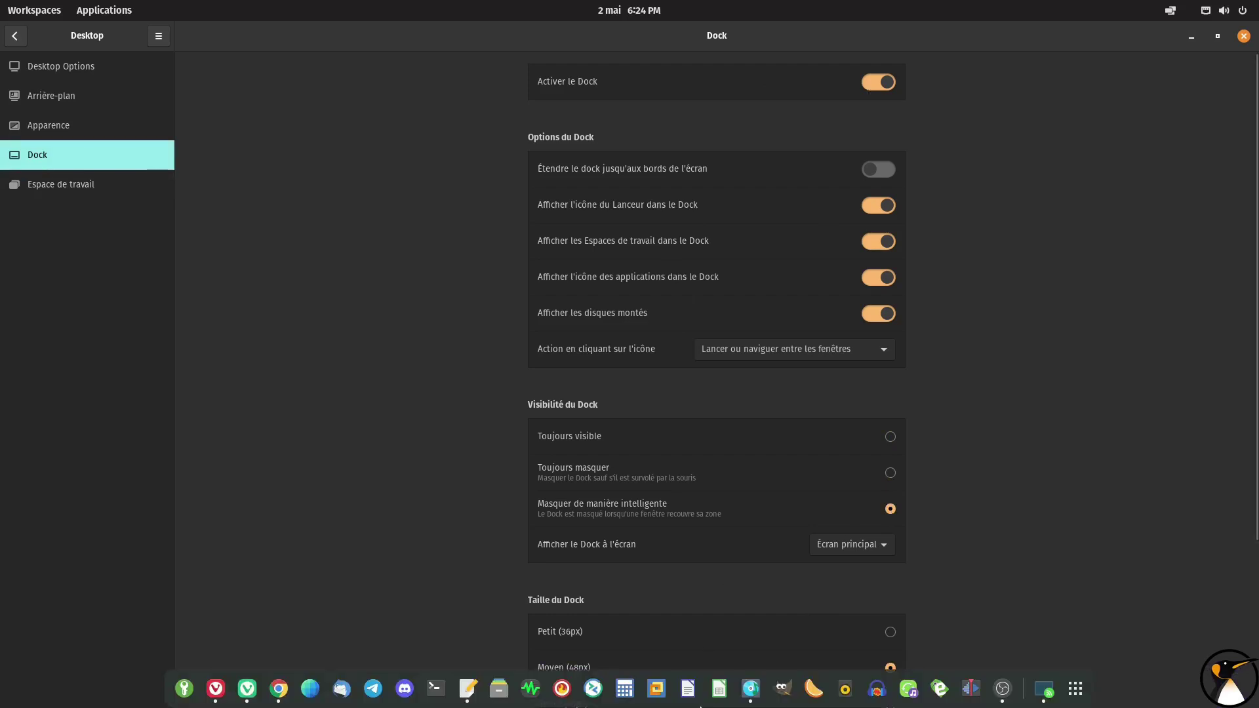
left_click(890, 437)
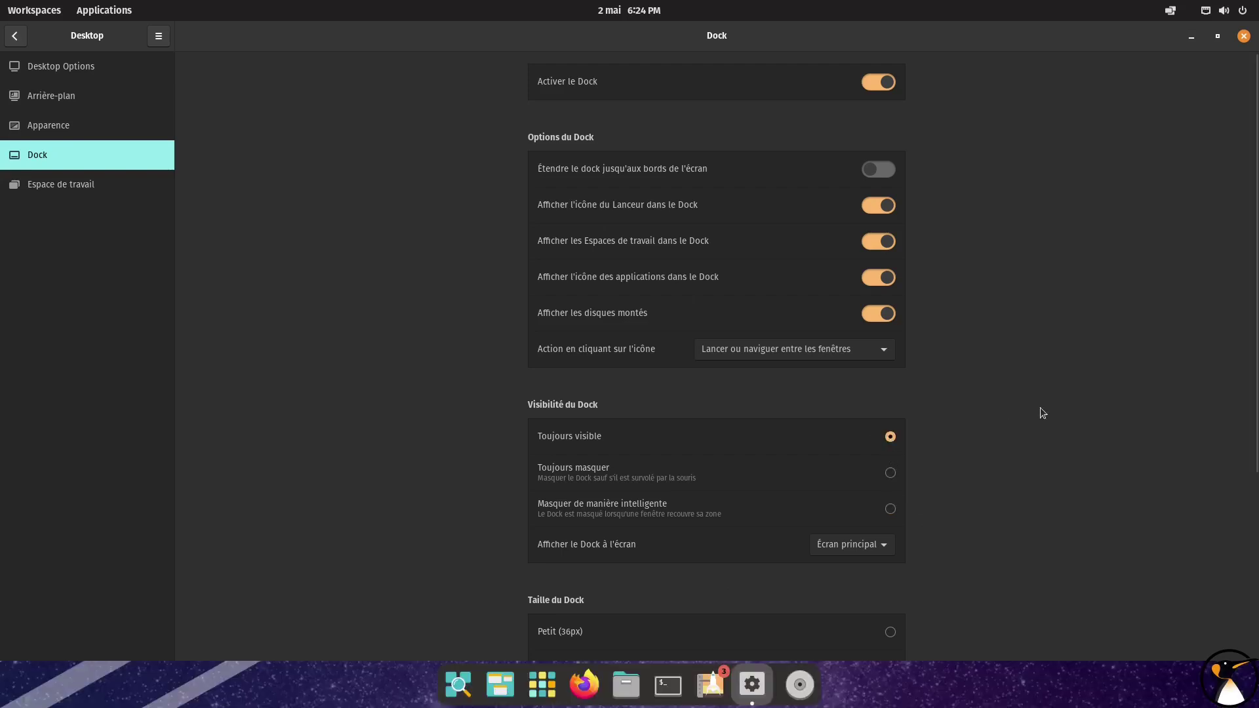
Try the Petit (36px) Dock size and set the size to Grand (60px)
scroll(977, 512, "down", 2)
left_click(889, 570)
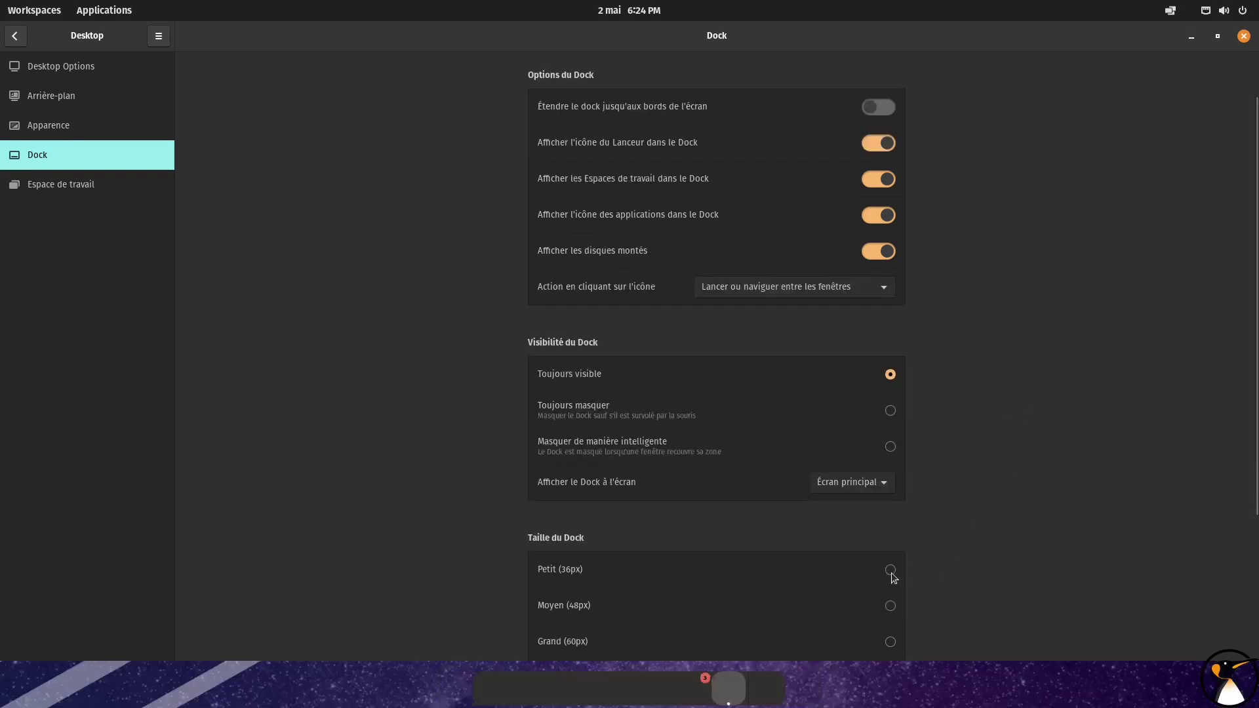
left_click(889, 643)
Review the remaining Dock options, including its position on the desktop, and view the Espace de travail settings
scroll(910, 540, "down", 5)
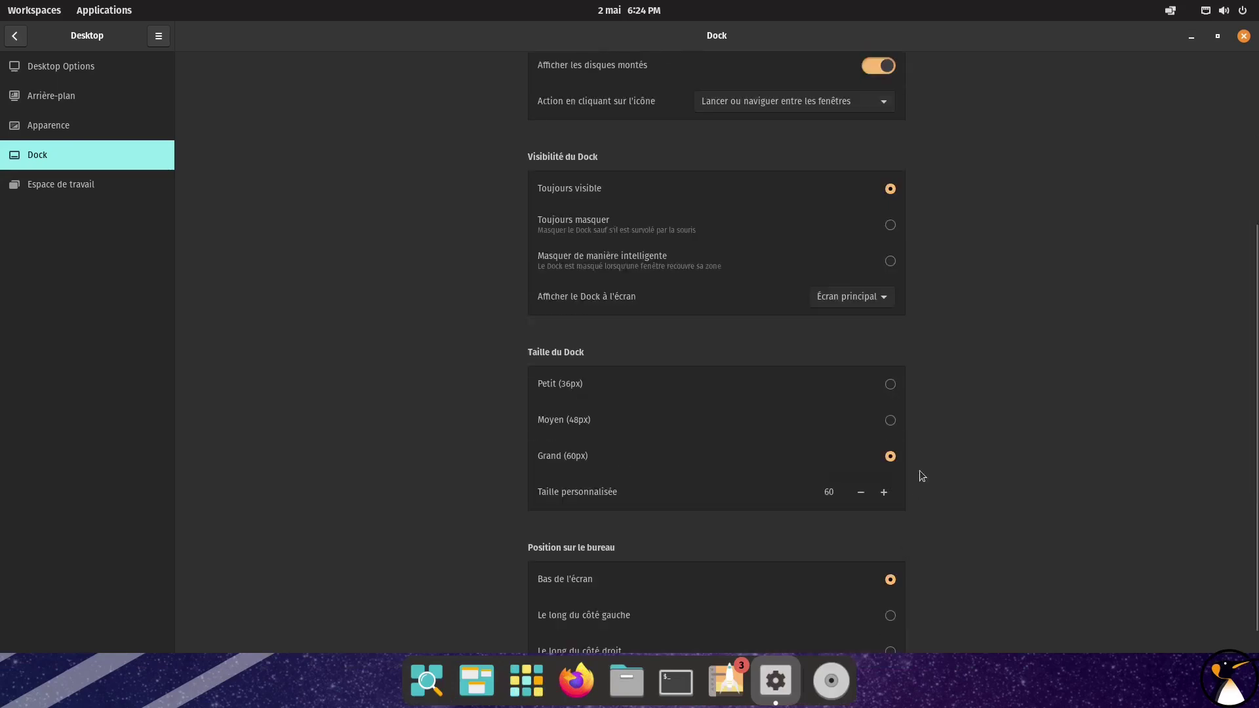
scroll(980, 355, "down", 1)
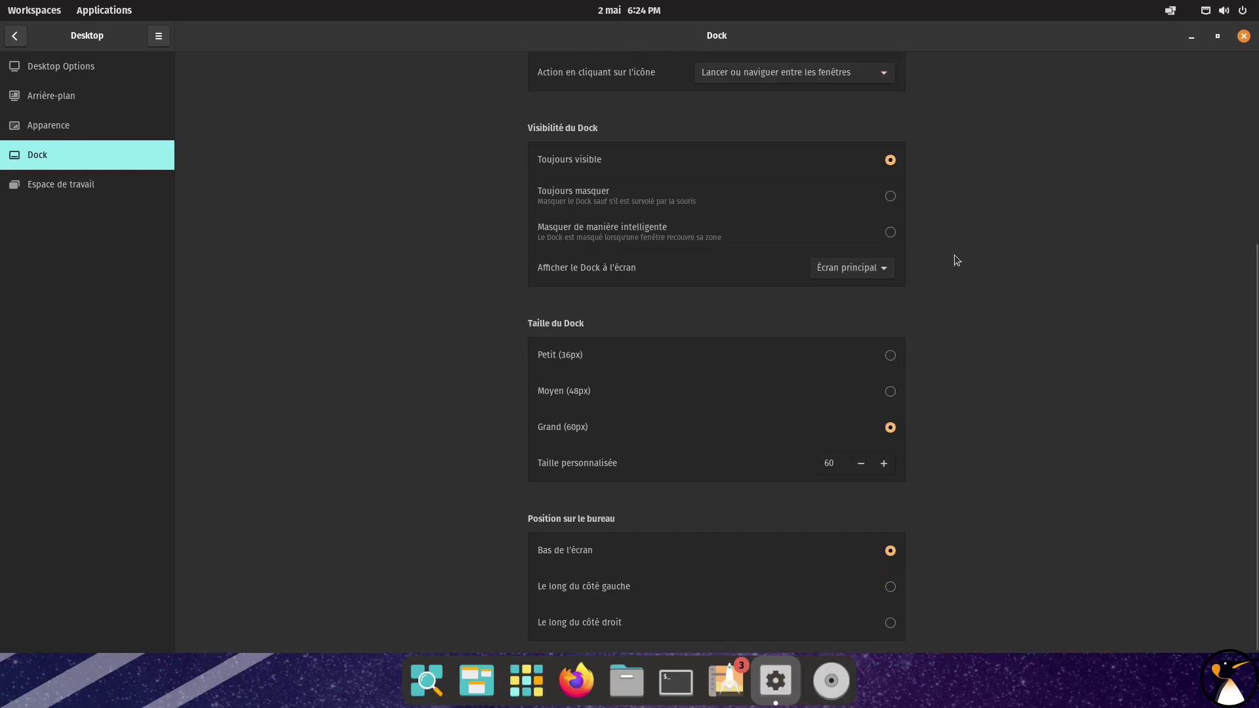
scroll(991, 238, "up", 7)
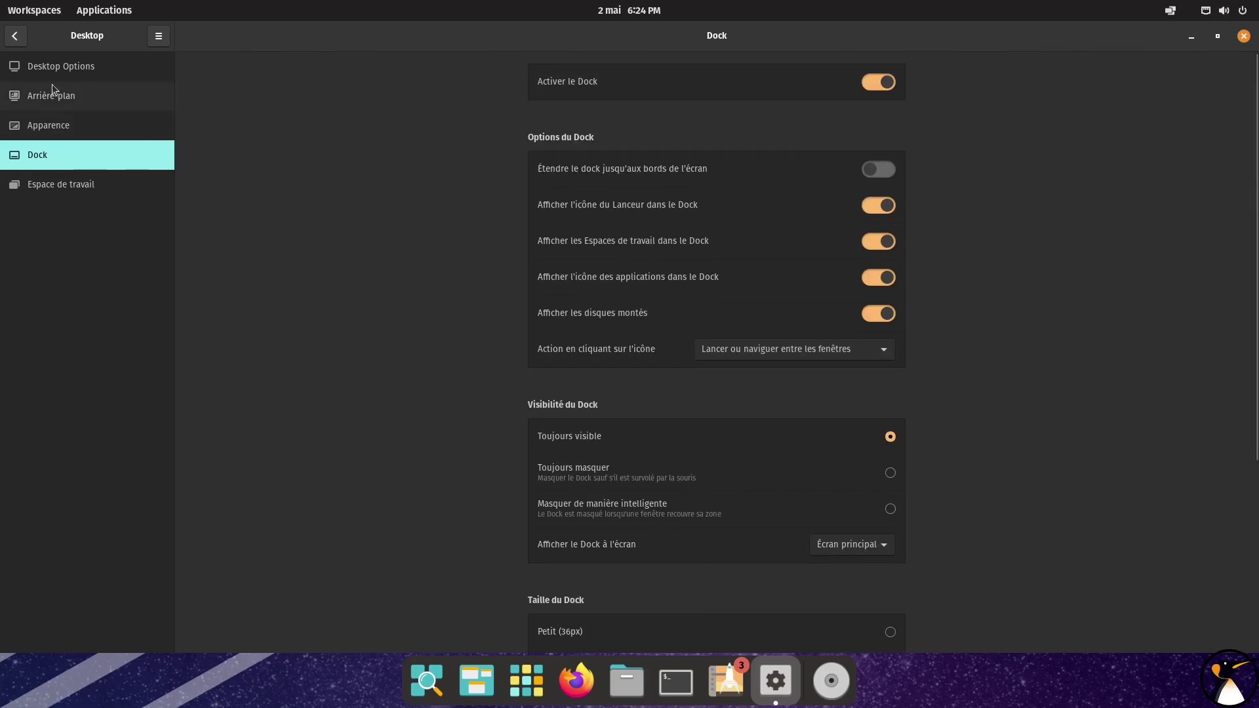
left_click(49, 182)
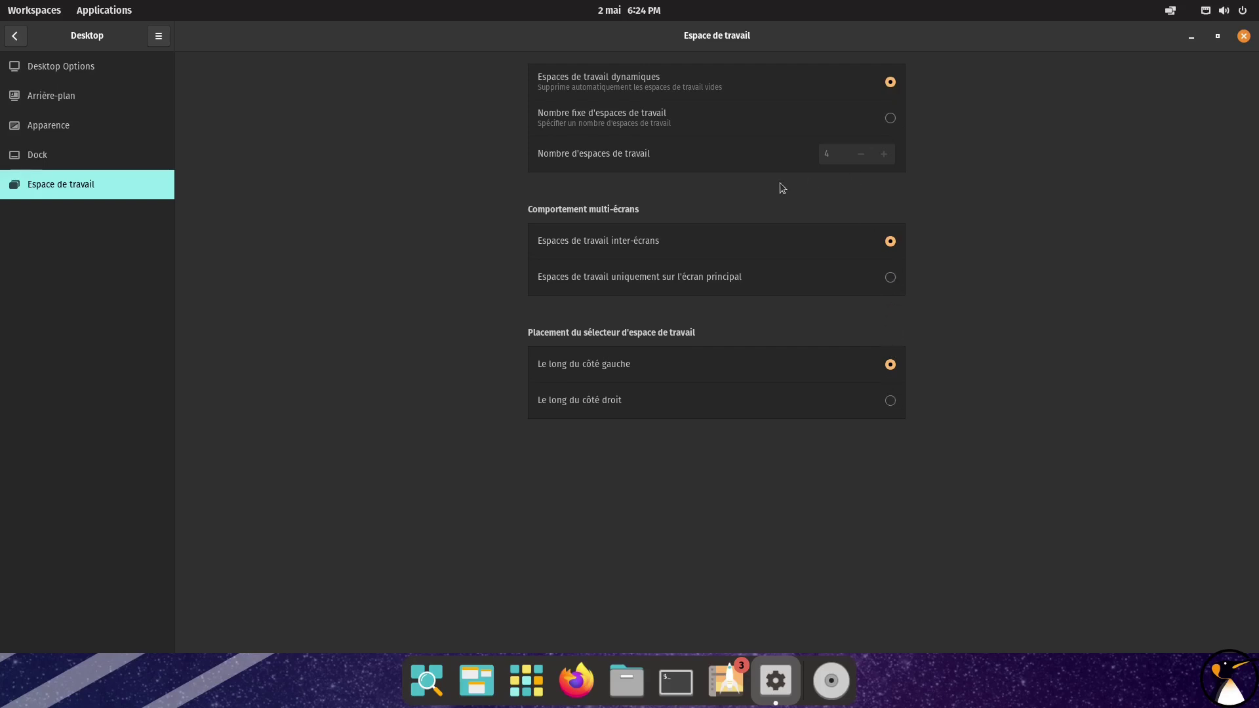
Restore the settings window to a smaller size over the desktop and switch the appearance to Light
left_click(62, 126)
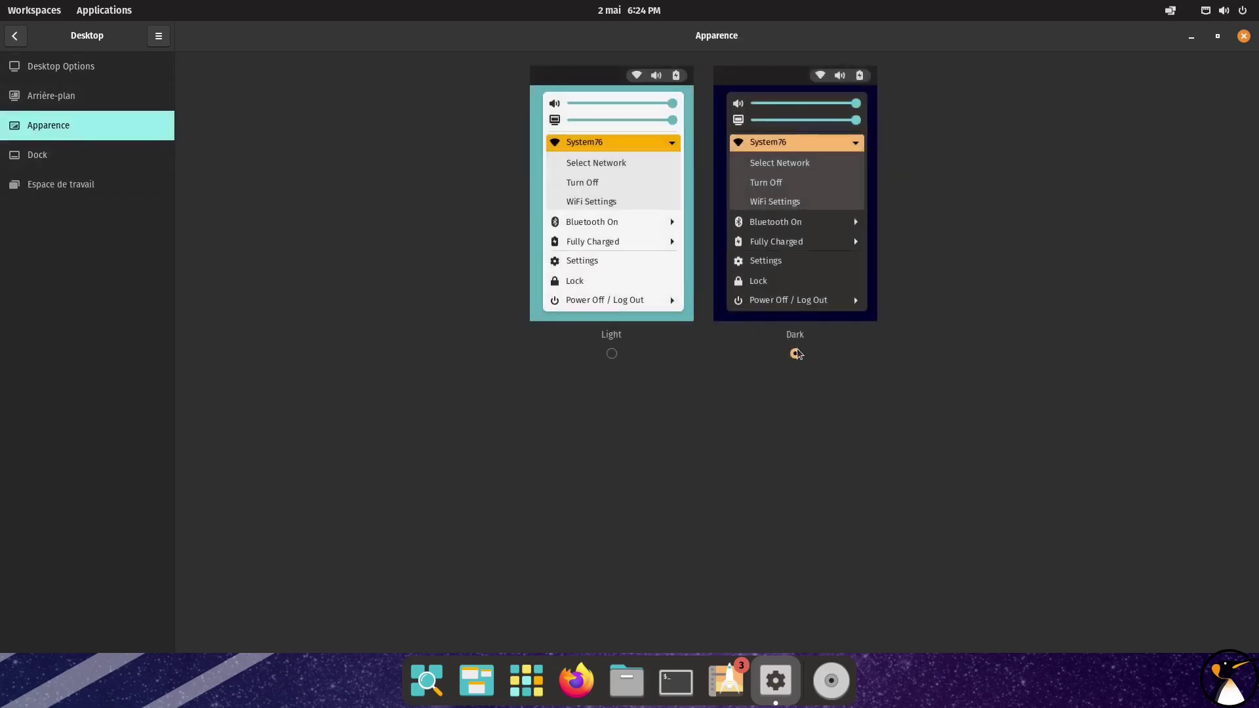
left_click_drag(677, 47, 907, 62)
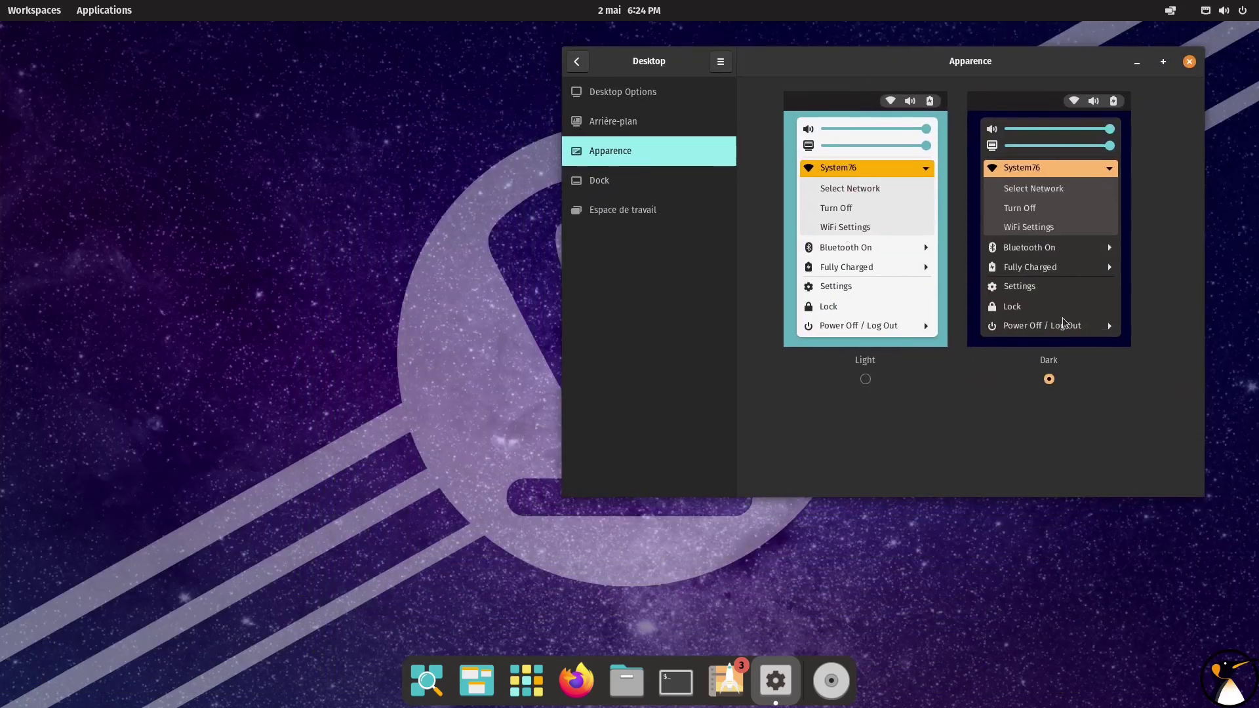
left_click(865, 379)
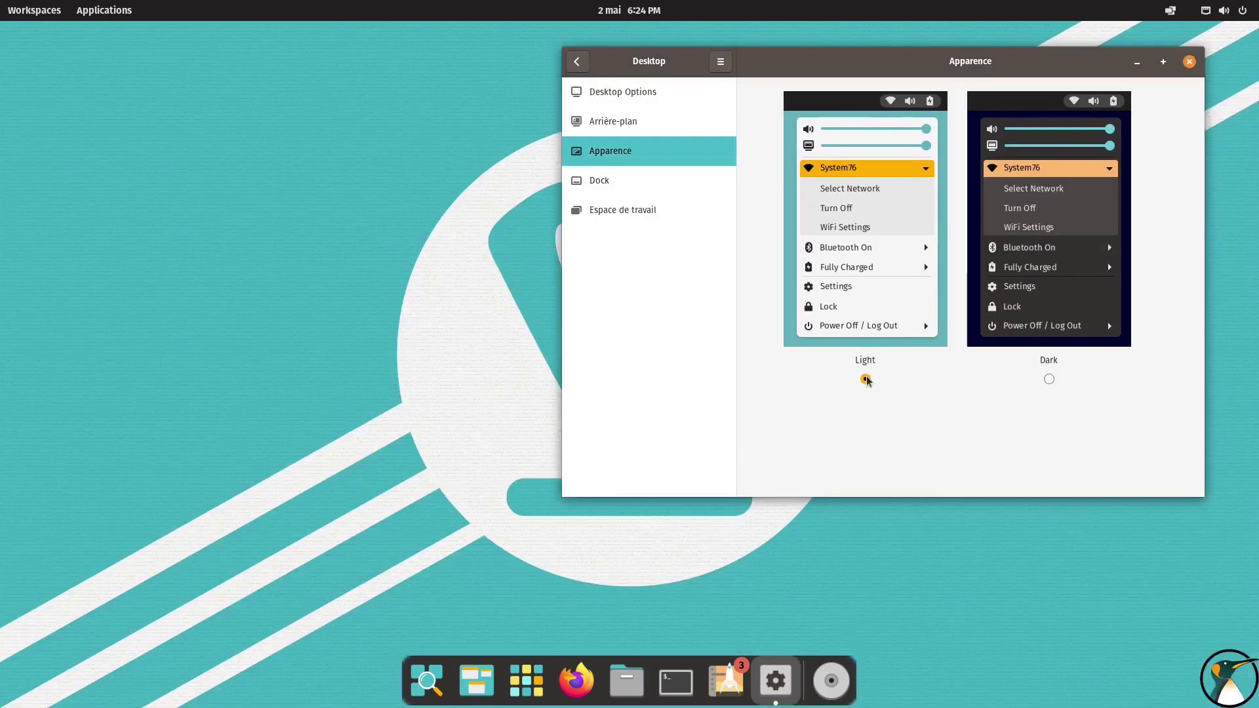
Set the desktop background to the turquoise and yellow "Unleash Your Potential" image
left_click(630, 125)
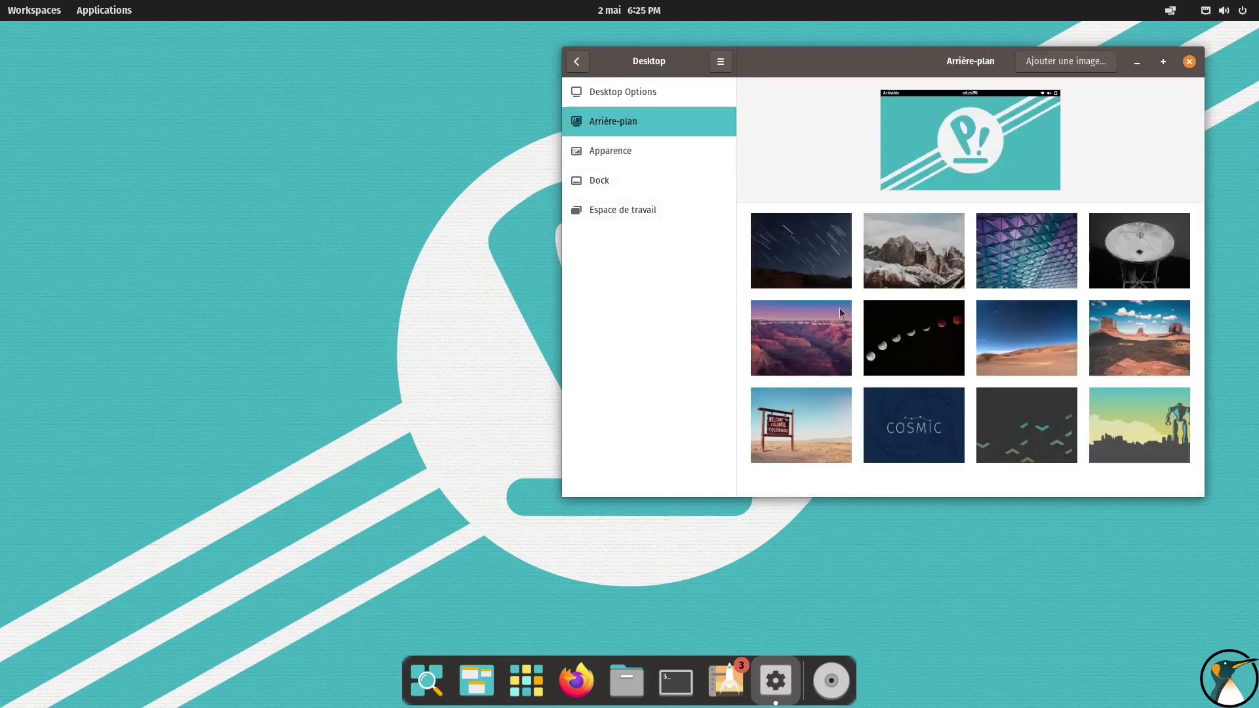
scroll(900, 384, "down", 1)
scroll(899, 385, "down", 3)
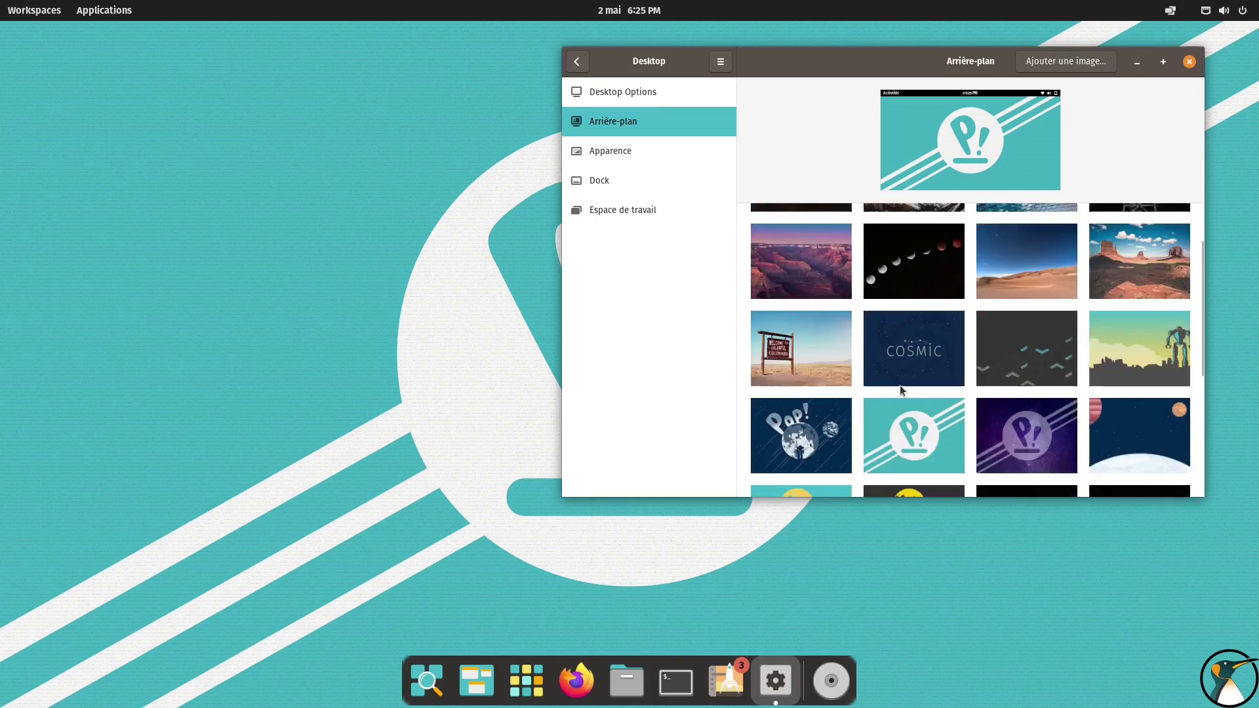
left_click(809, 462)
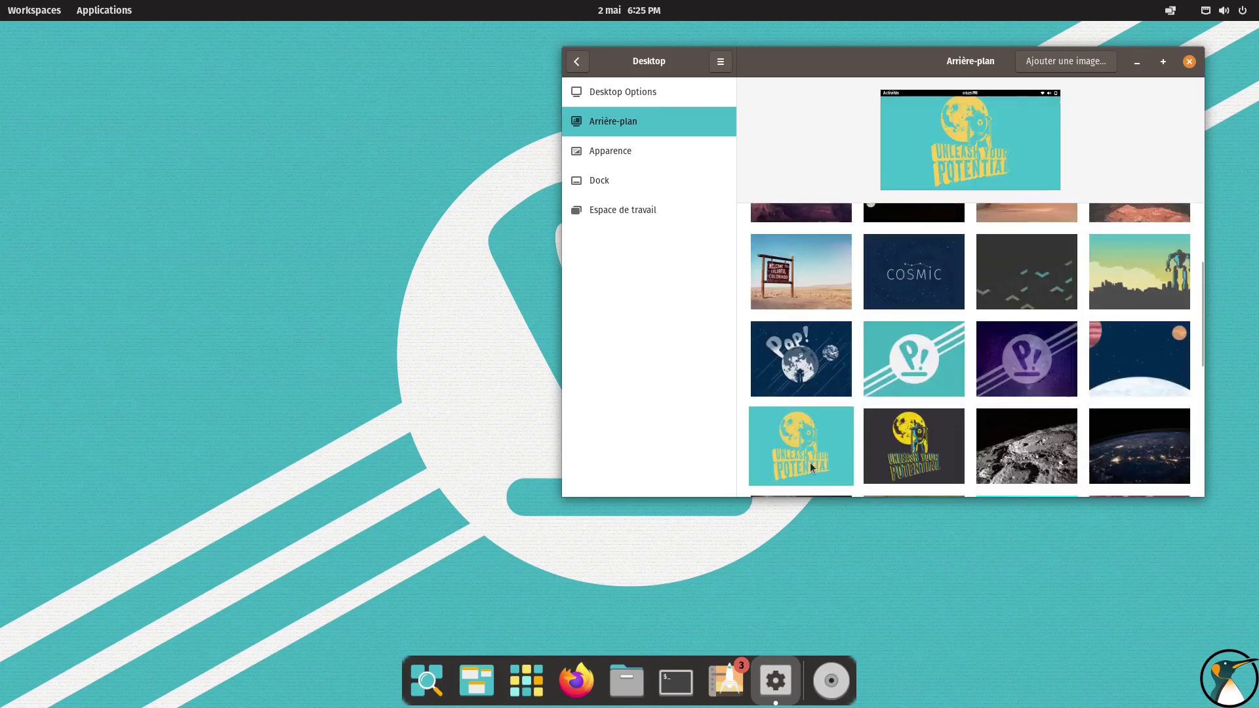
Switch the appearance back to Dark and maximize the settings window
left_click(621, 152)
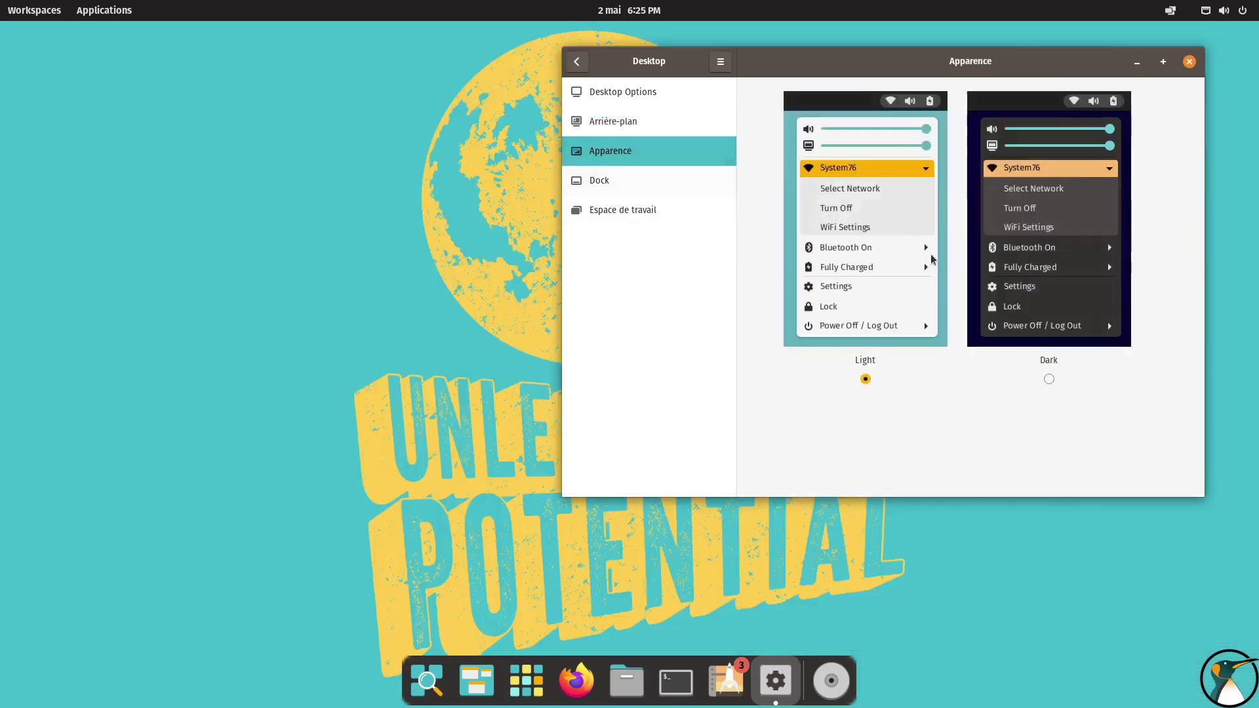
left_click(1050, 379)
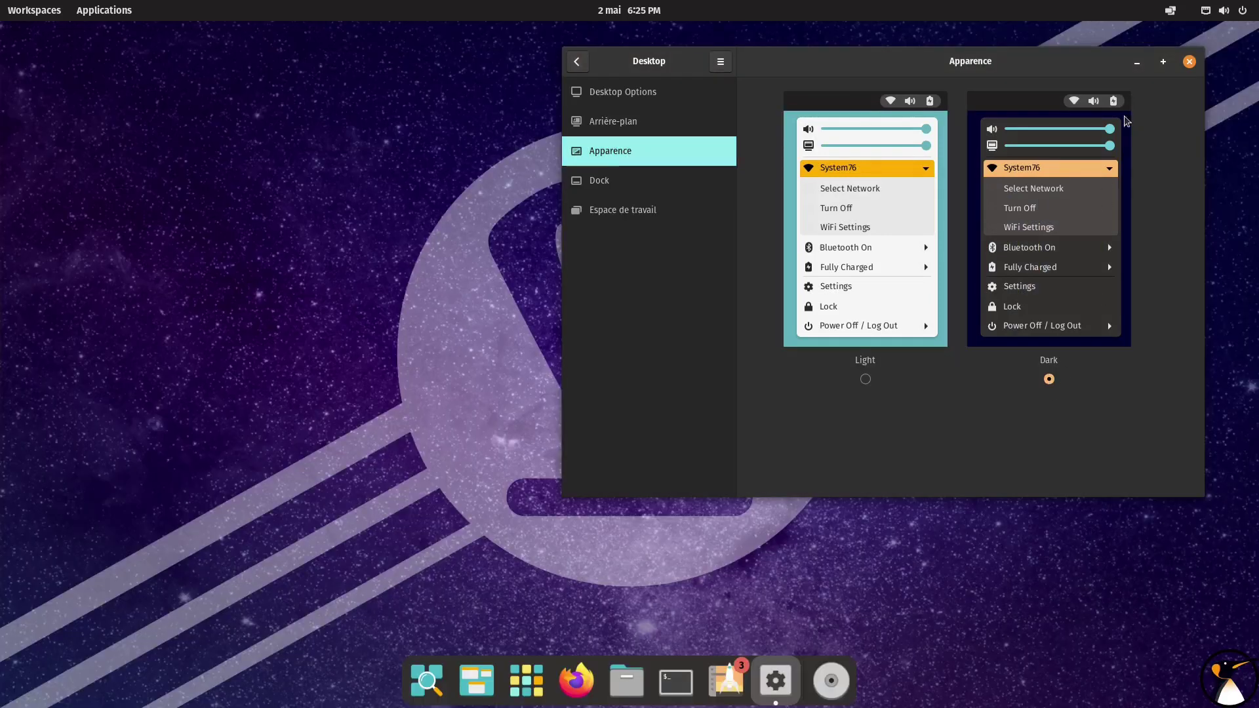
left_click(1163, 63)
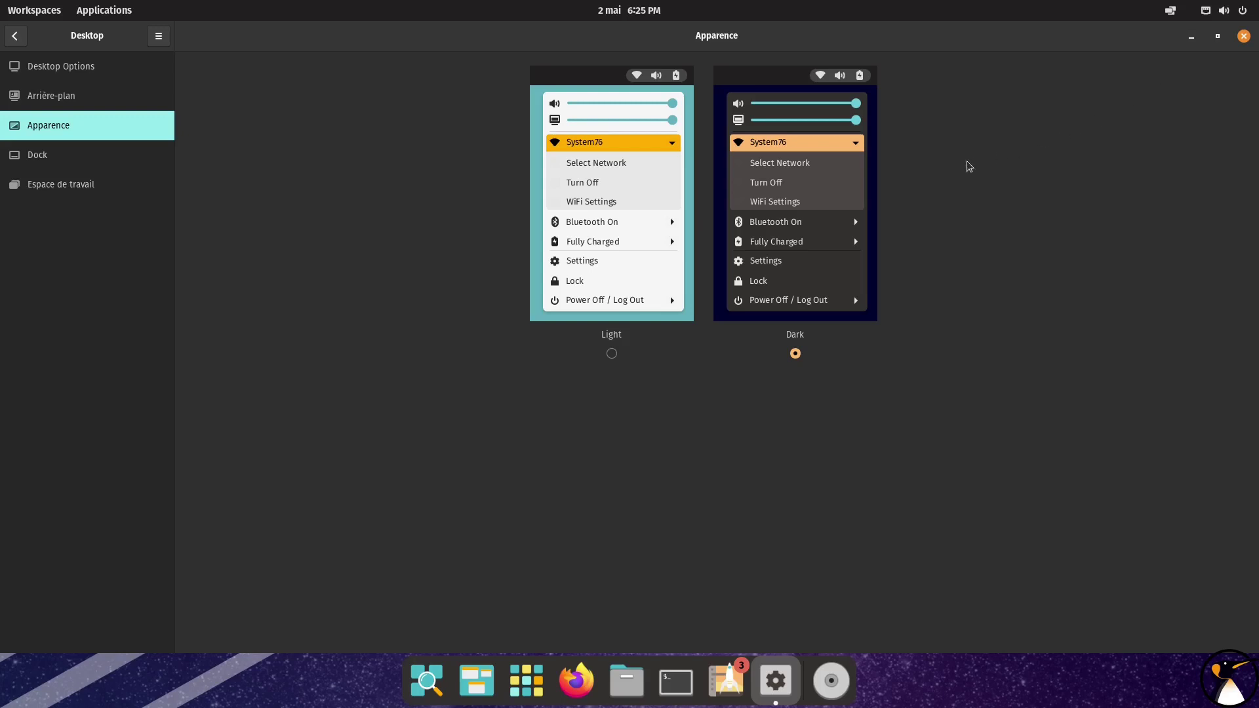
Minimize the settings, open a terminal, and enlarge its text and window to fill most of the desktop
left_click(1191, 36)
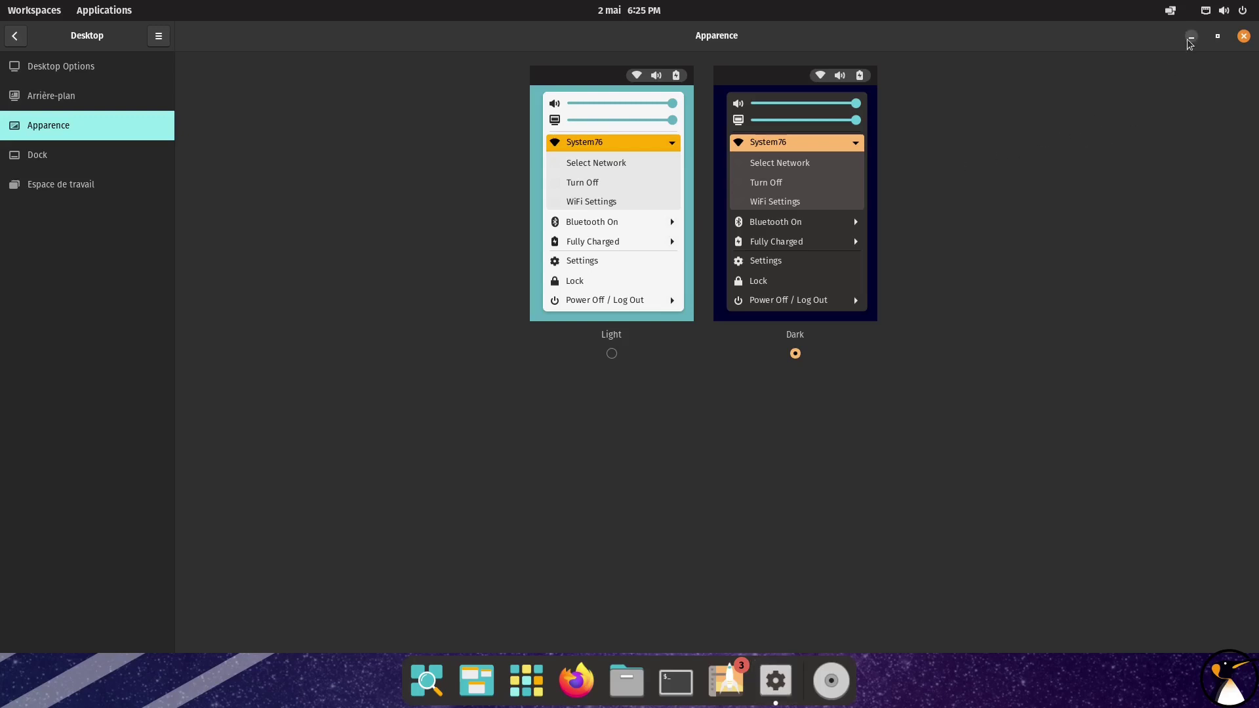
left_click(675, 680)
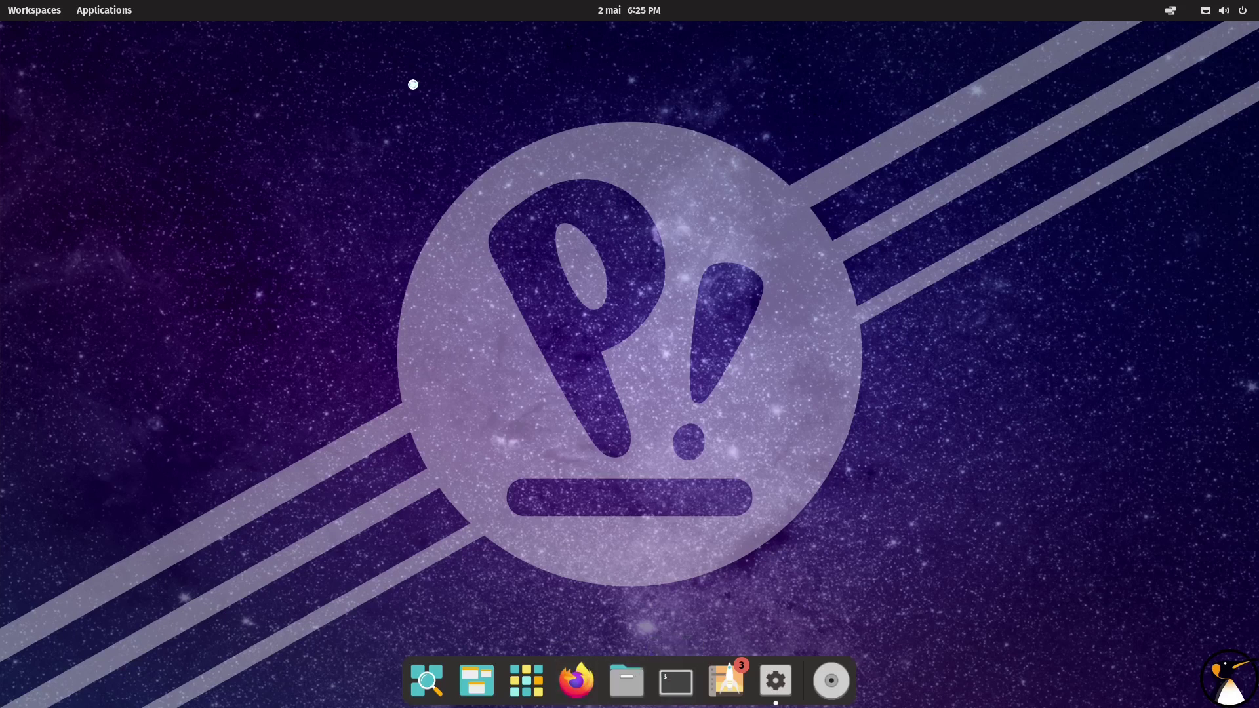
key("ctrl+plus")
key("ctrl+plus")
key("ctrl+plus")
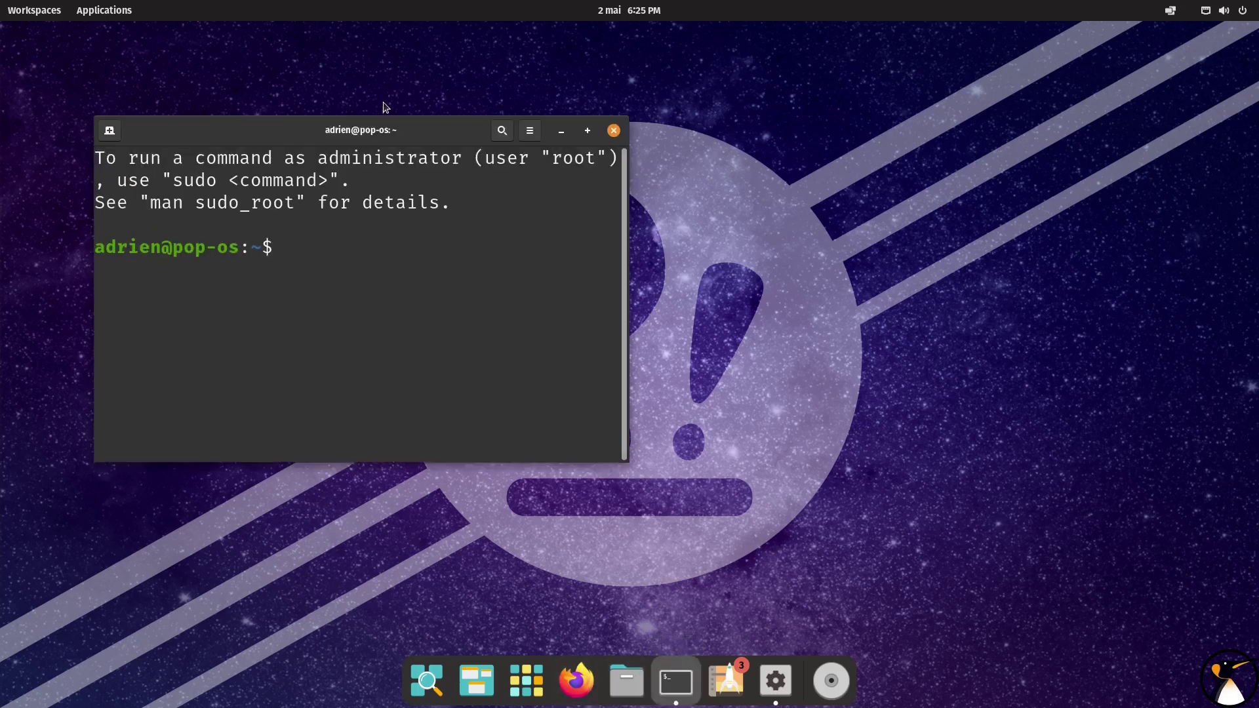
left_click_drag(629, 463, 1172, 590)
left_click_drag(733, 133, 755, 73)
Run uname -a in the terminal and highlight the kernel version in its output
type("uname -a")
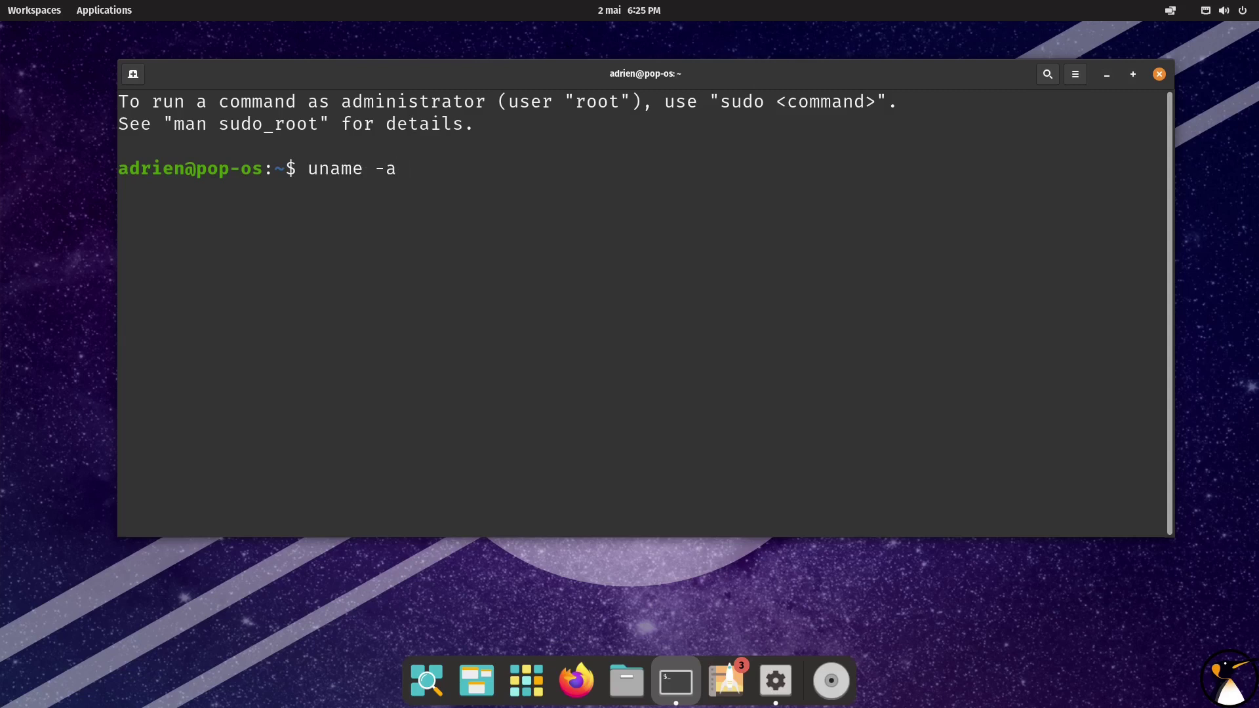
key("Return")
key("Return")
key("Return")
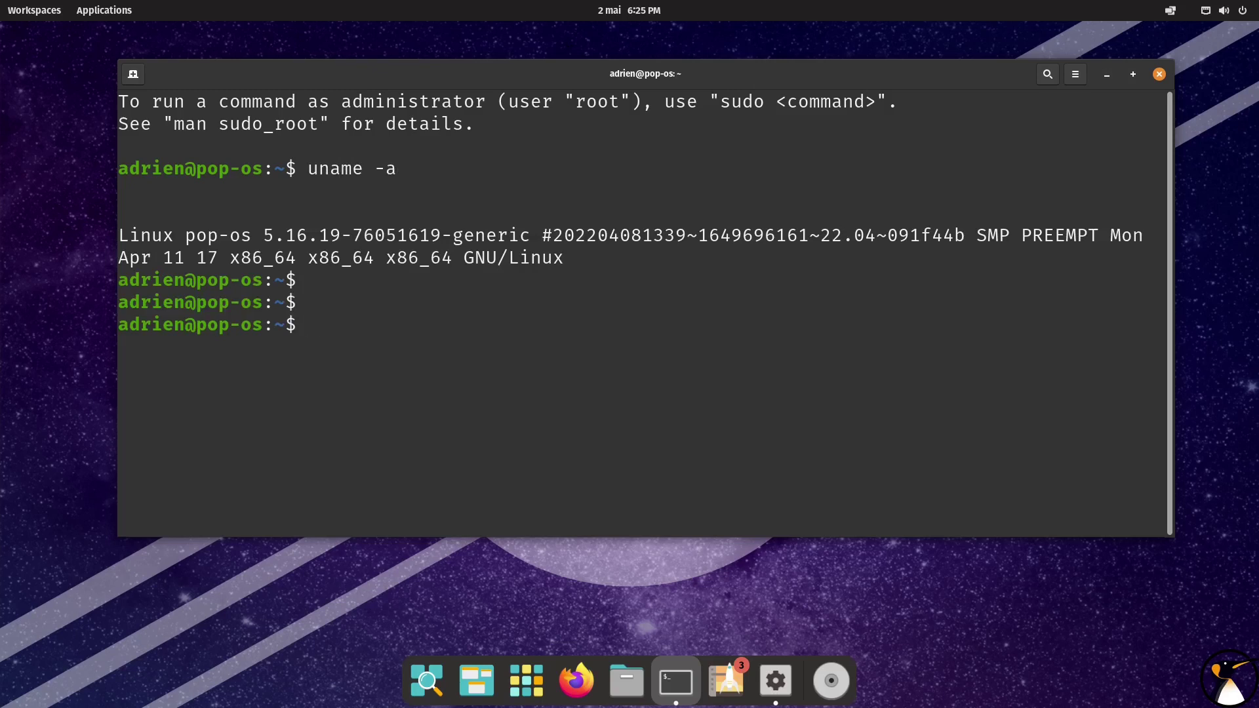
double_click(328, 235)
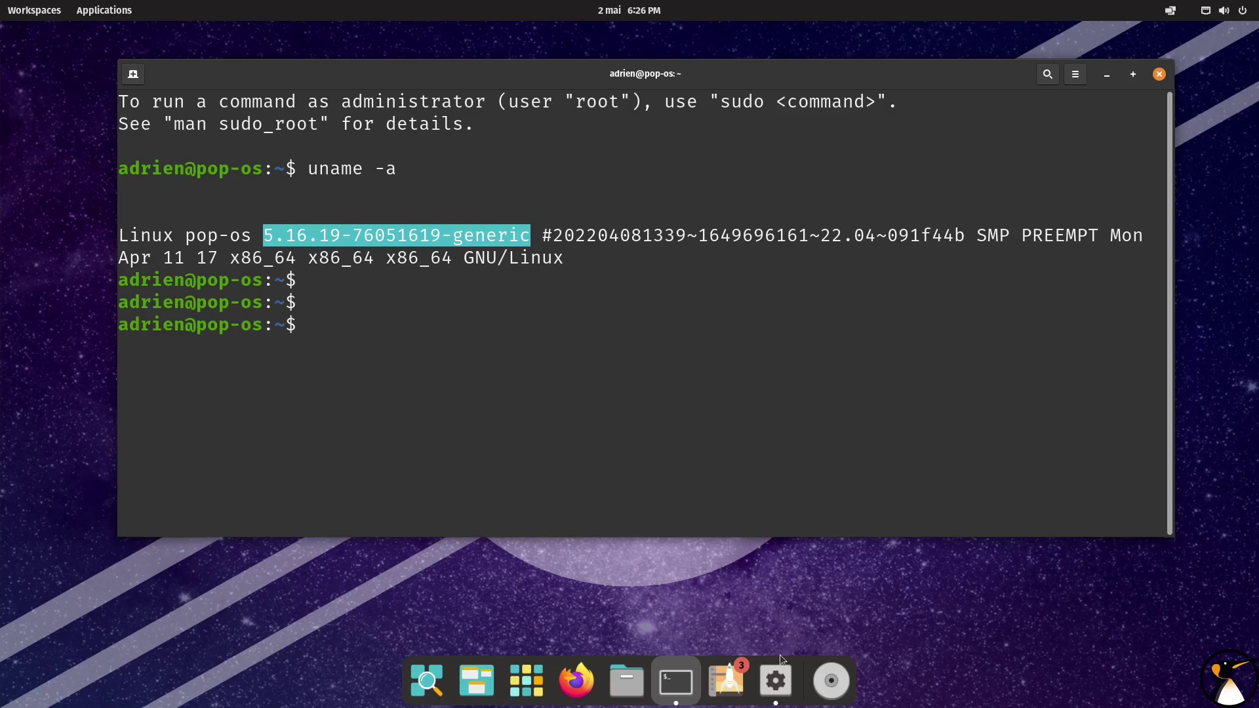
Switch to the settings, show the system's À propos information, and highlight the GNOME version
left_click(775, 680)
left_click(14, 36)
scroll(55, 623, "down", 5)
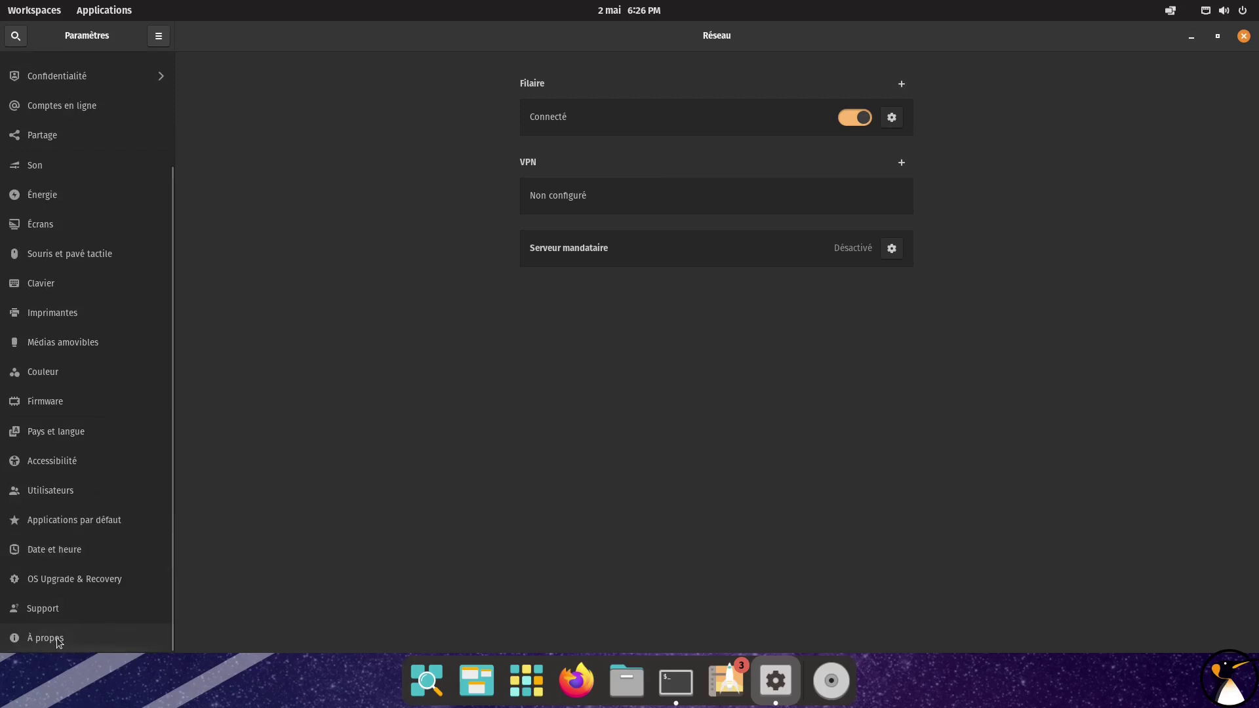
left_click(56, 639)
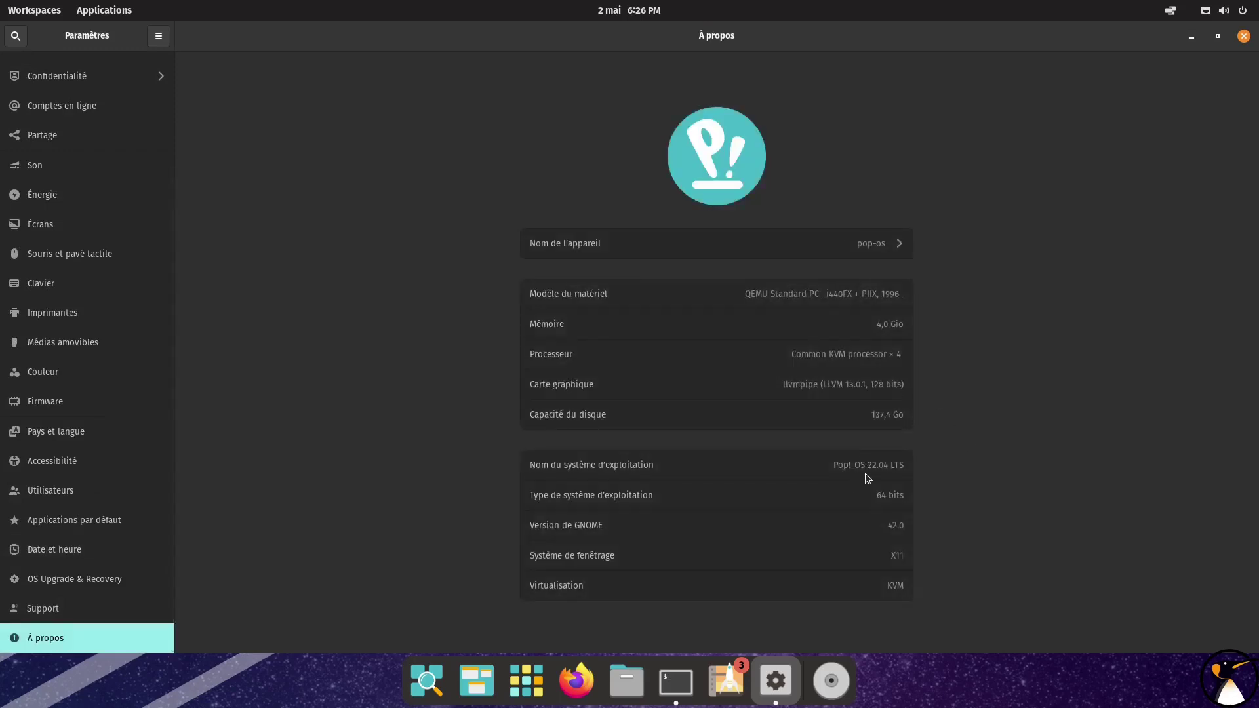
double_click(893, 525)
left_click_drag(897, 527, 906, 525)
View the Desktop Options in the settings, then return to the terminal
scroll(80, 136, "up", 4)
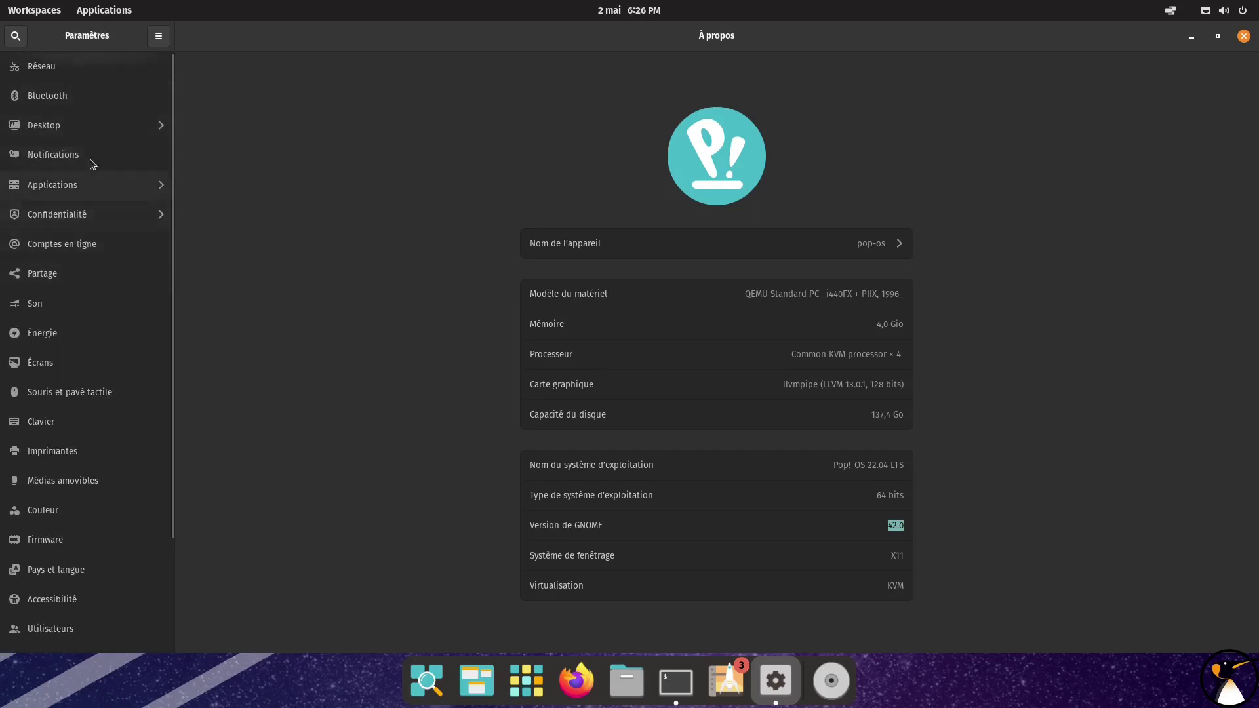
left_click(63, 131)
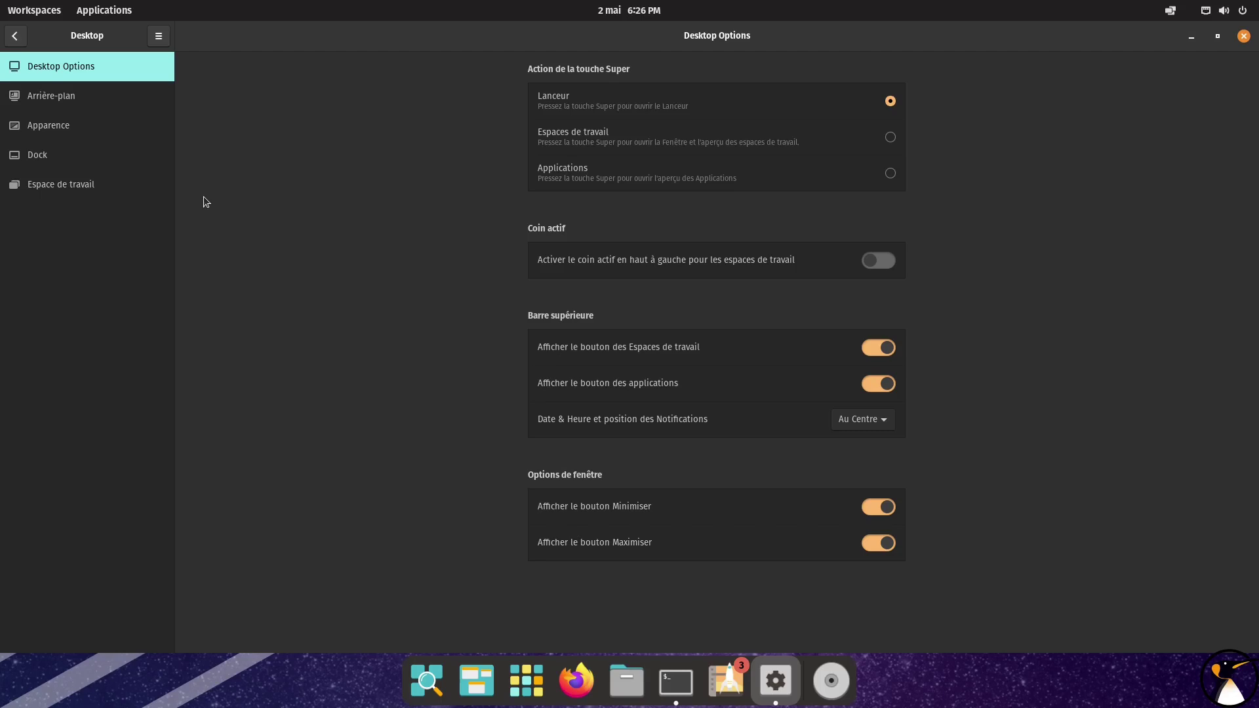
key("alt+Tab")
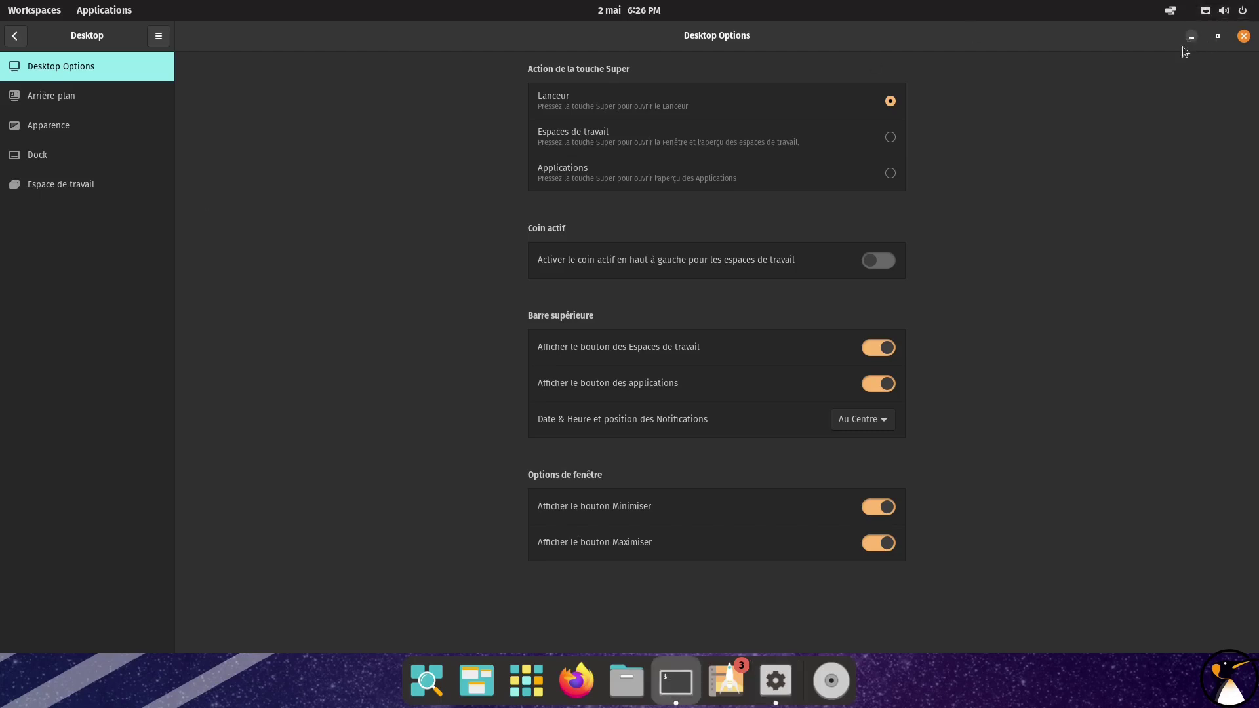
Open the software store and search it for chromium
left_click(726, 681)
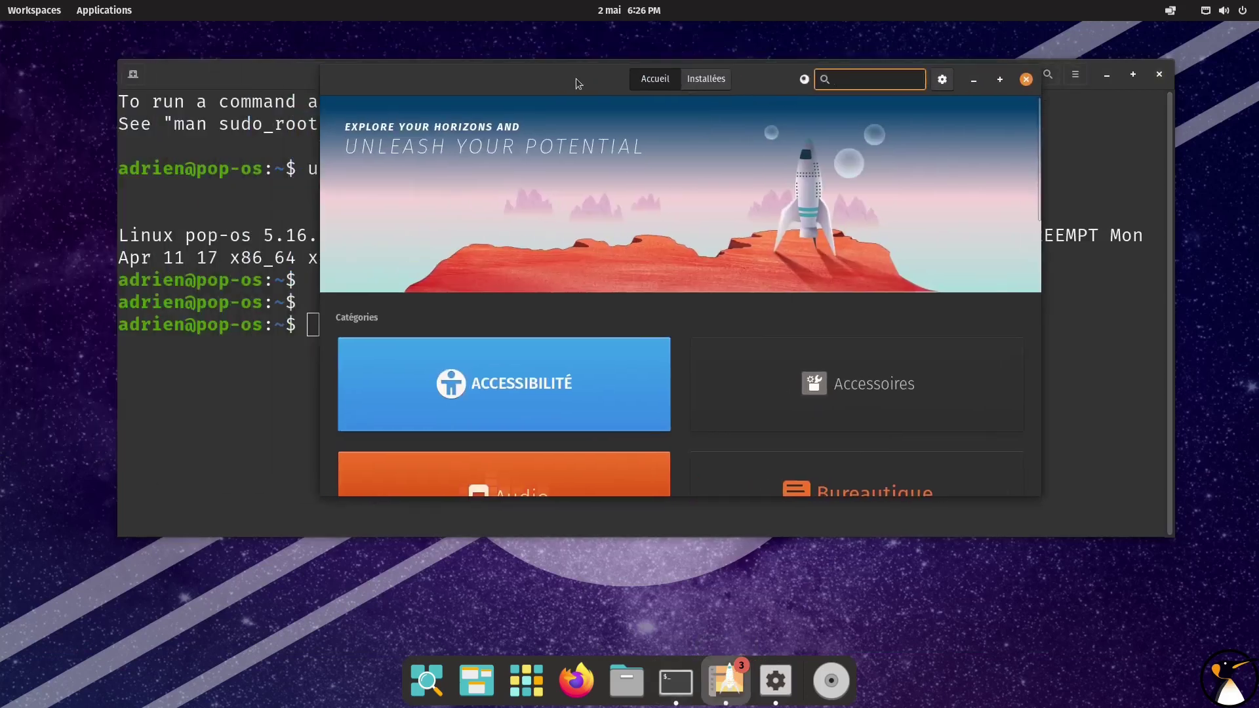
type("chr")
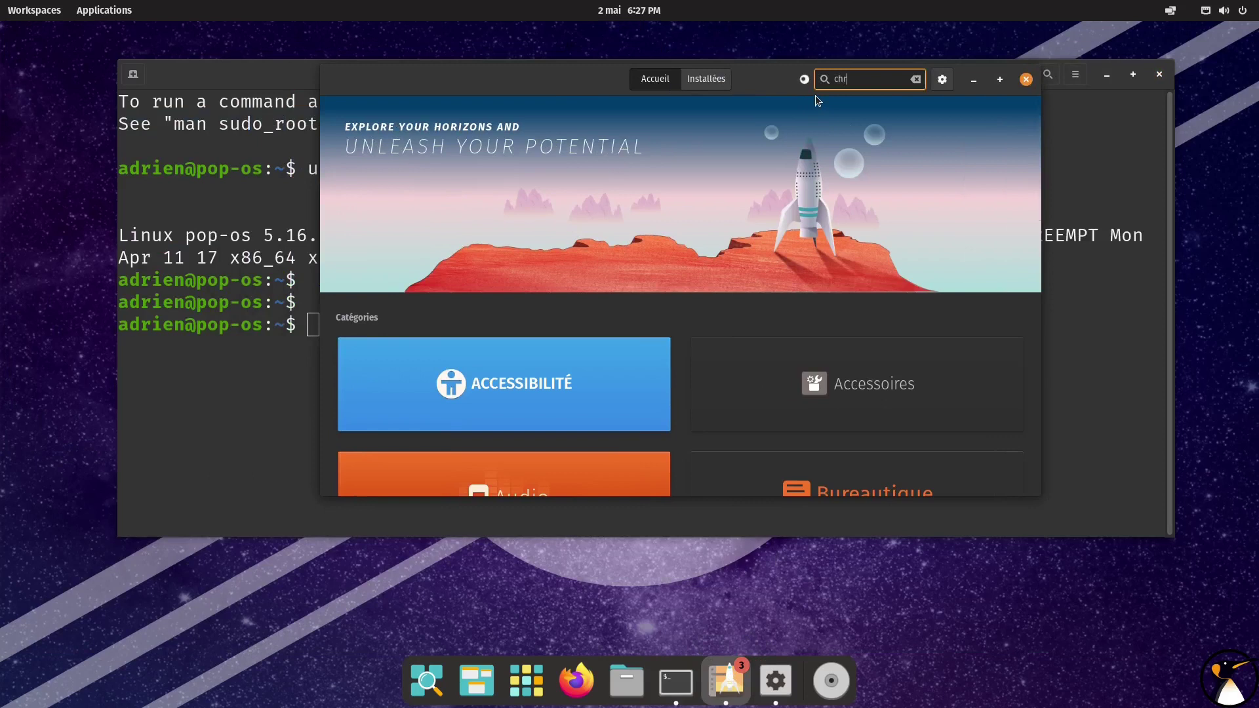
type("omium")
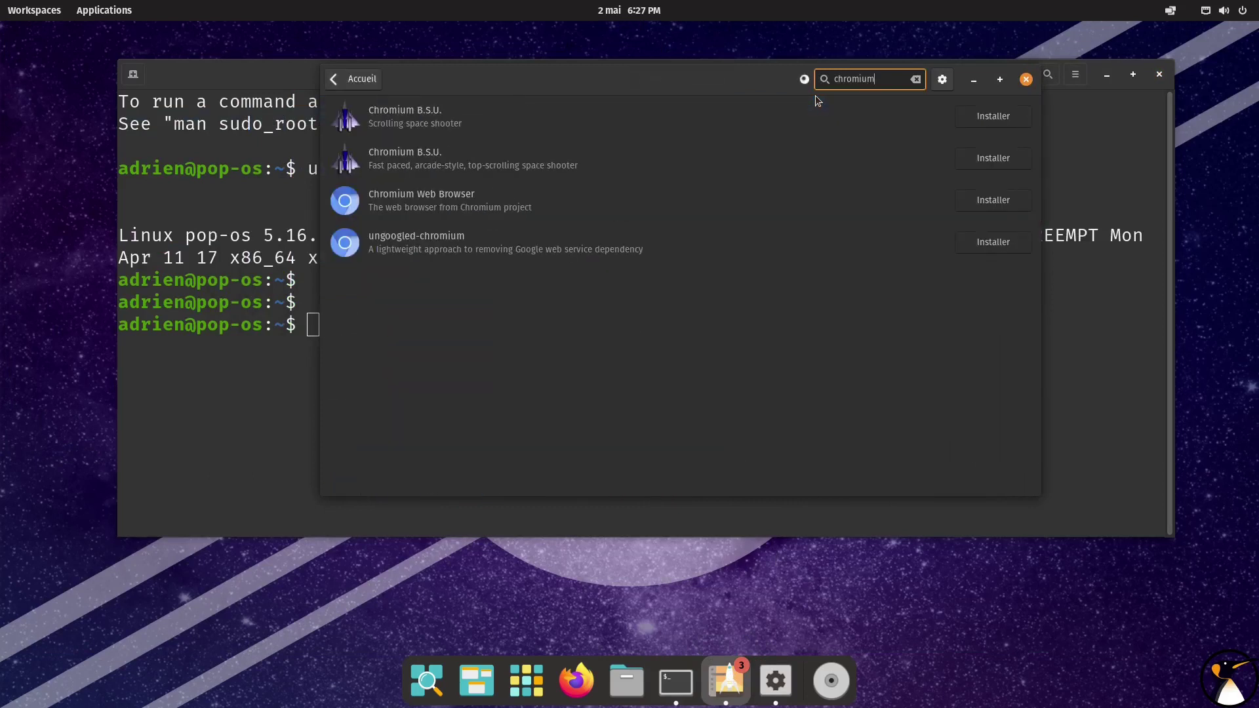
Review the Chromium Web Browser page down to its description and version details, and close the software store
left_click(478, 202)
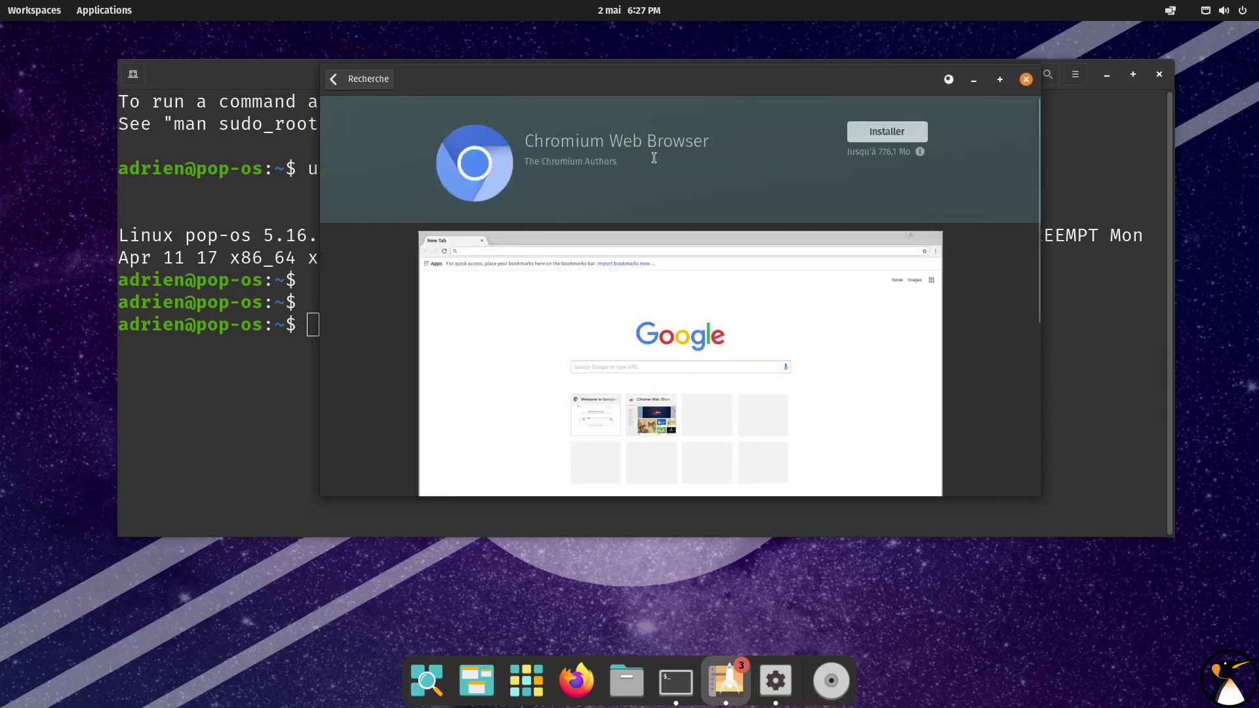
scroll(653, 160, "down", 1)
scroll(653, 160, "up", 1)
scroll(905, 191, "down", 6)
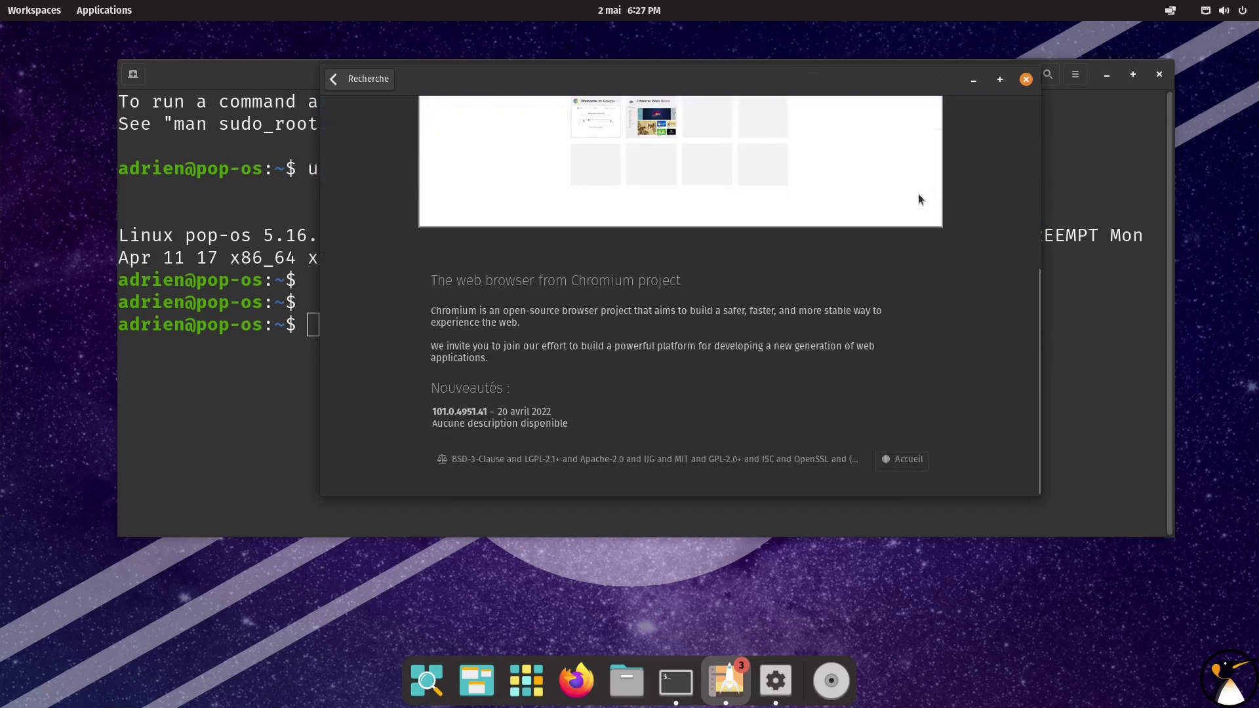
left_click(1026, 79)
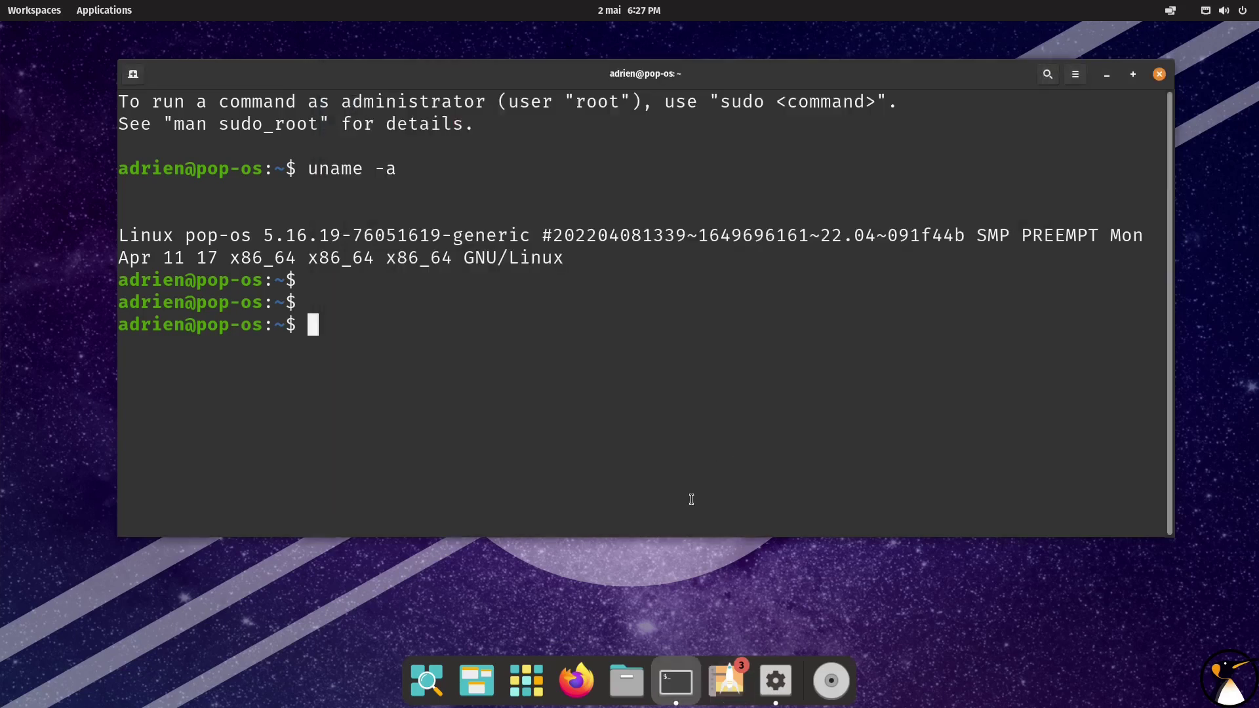
Launch Firefox, check its version in the About Mozilla Firefox window, and close the browser
left_click(576, 680)
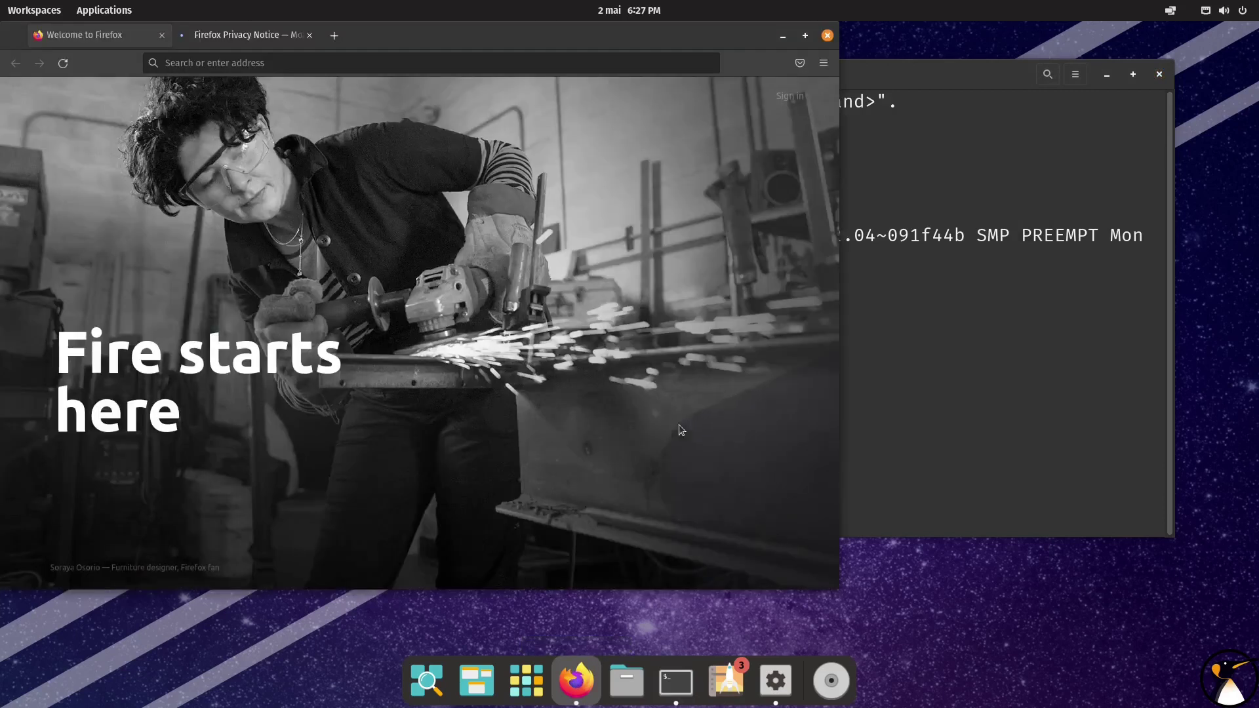
left_click(823, 62)
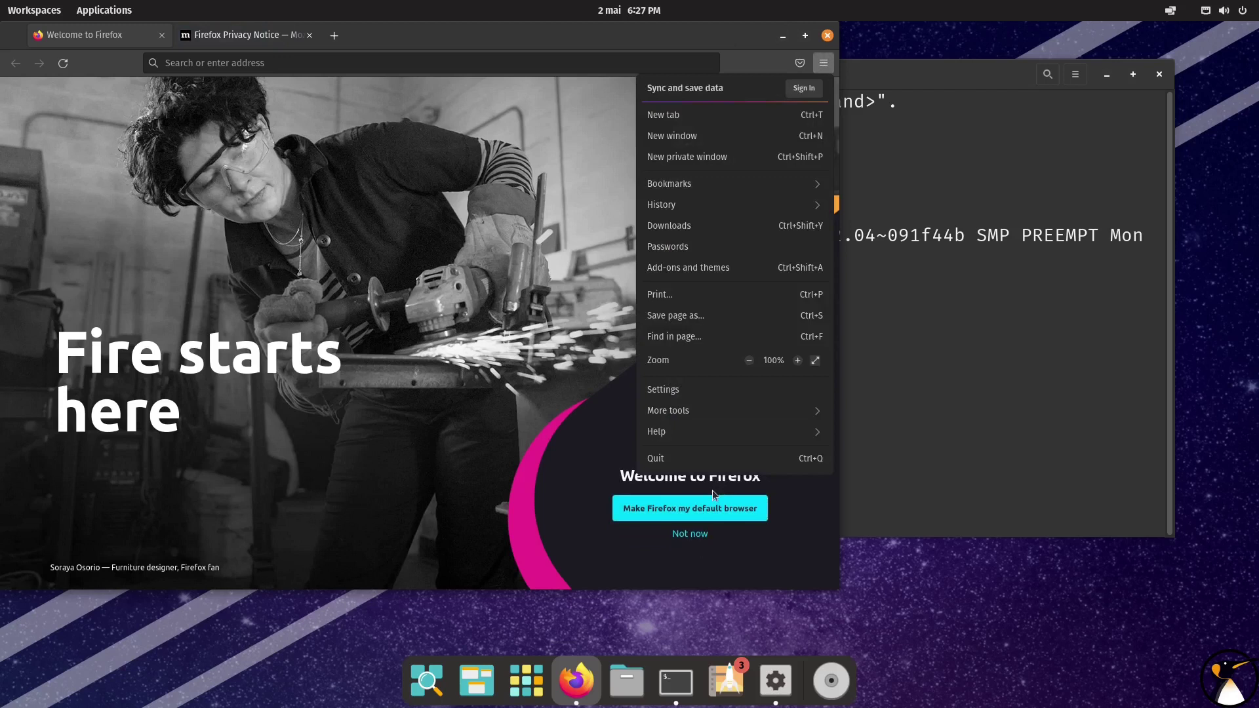
left_click(708, 433)
left_click(730, 230)
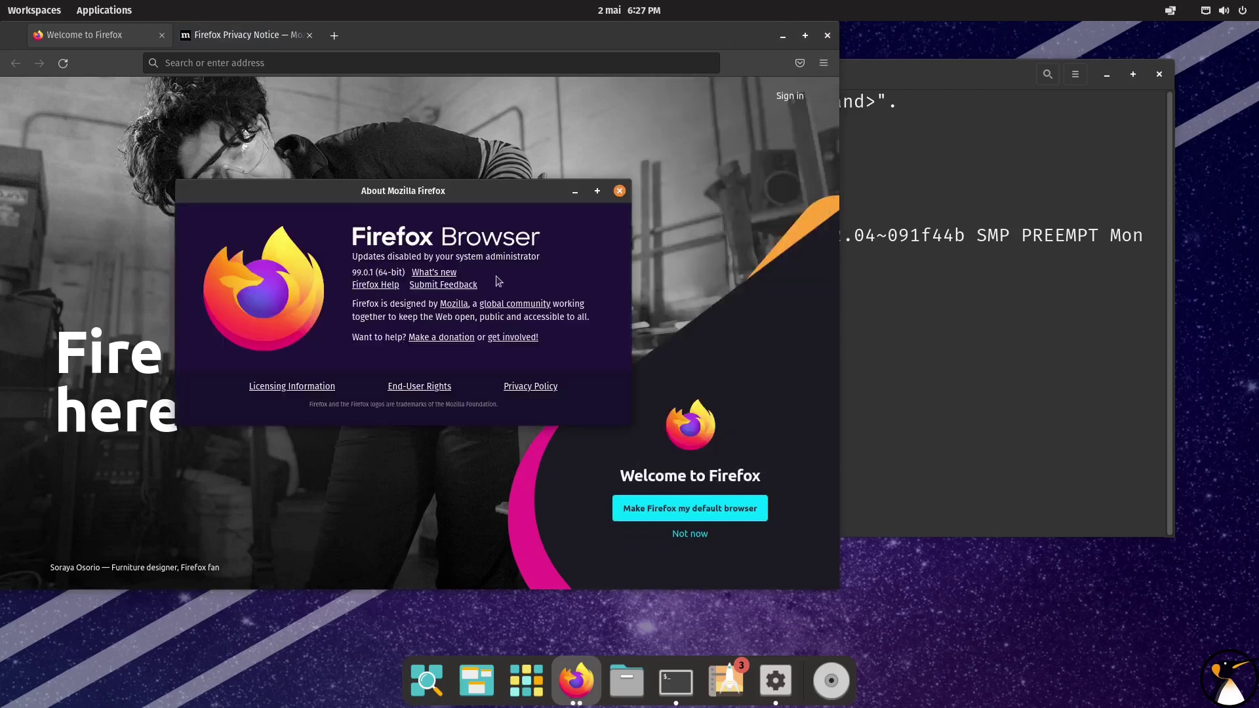
left_click(619, 192)
left_click(827, 36)
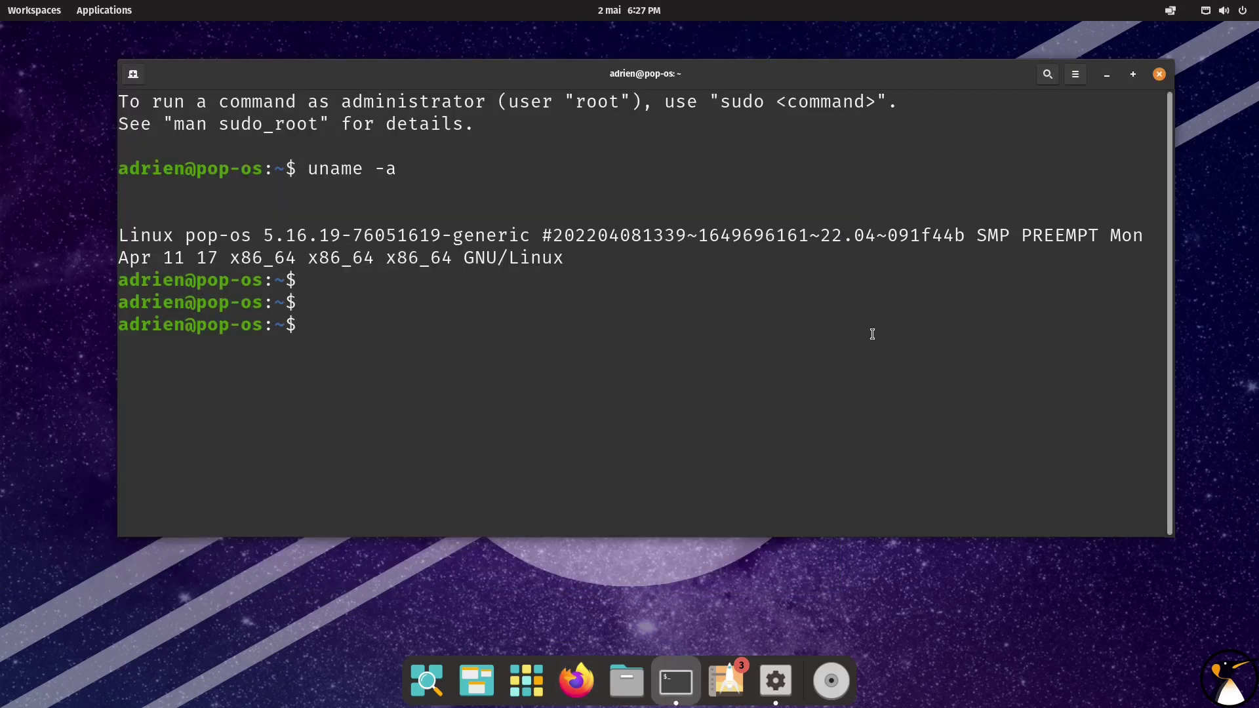
Run the snap command in the terminal to check whether it is available
type("snpa")
key("BackSpace")
key("BackSpace")
type("ap")
key("Return")
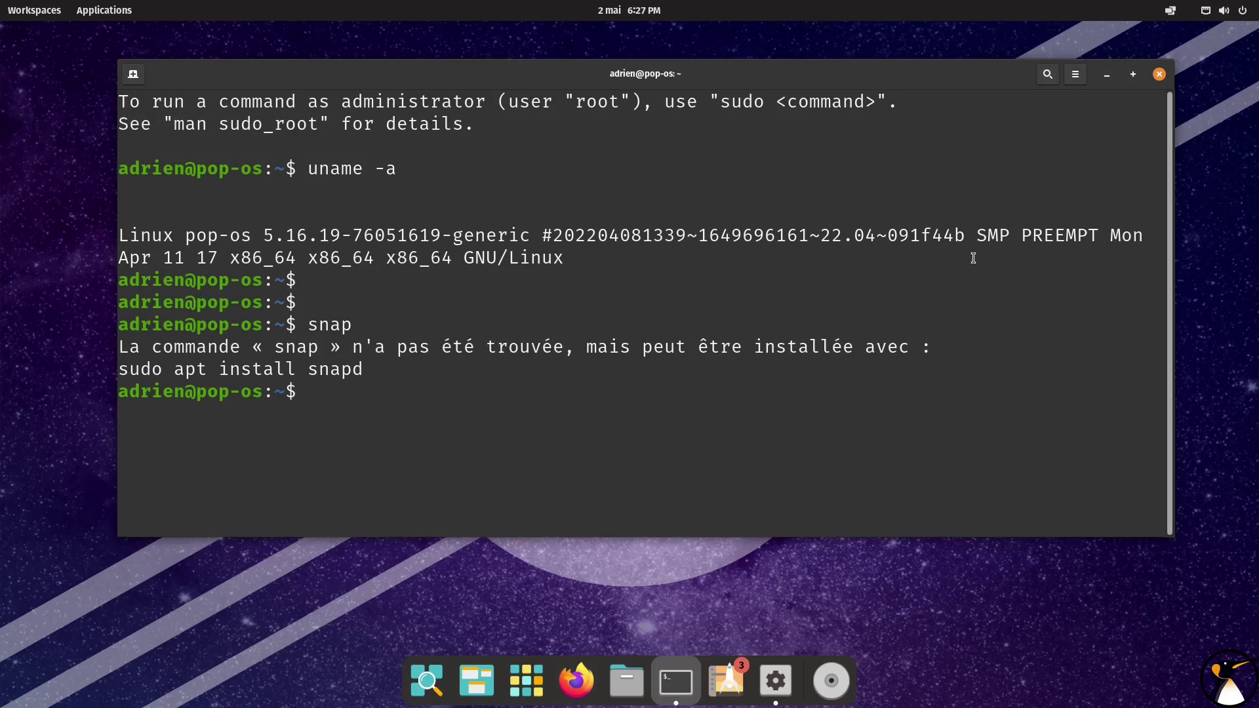
Maximize the terminal and run flatpak list to check for installed Flatpak packages
left_click(1134, 74)
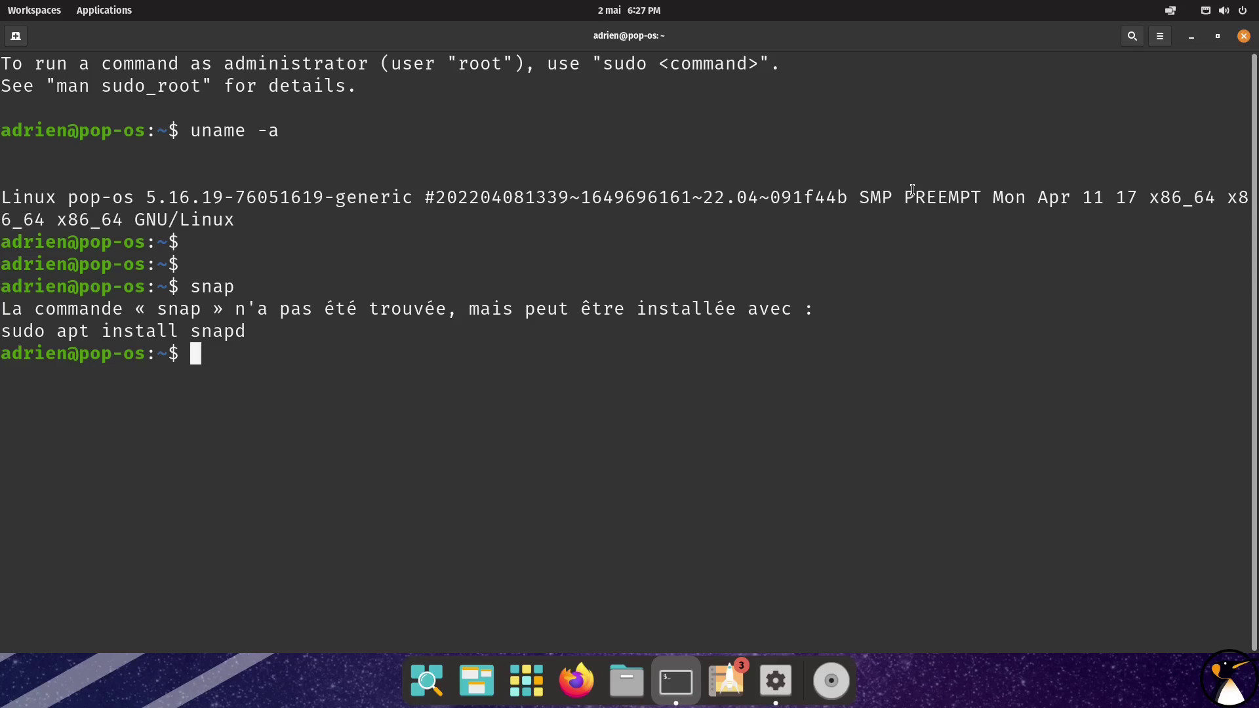
type("flatpak list")
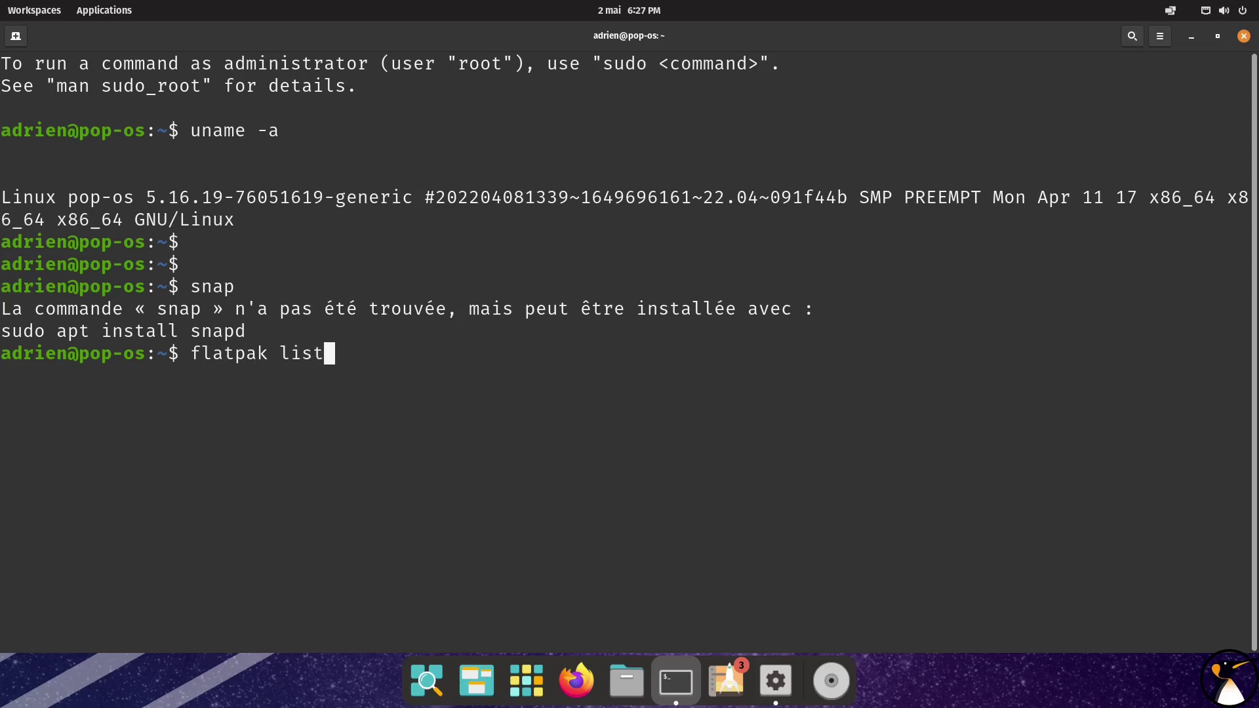
key("Return")
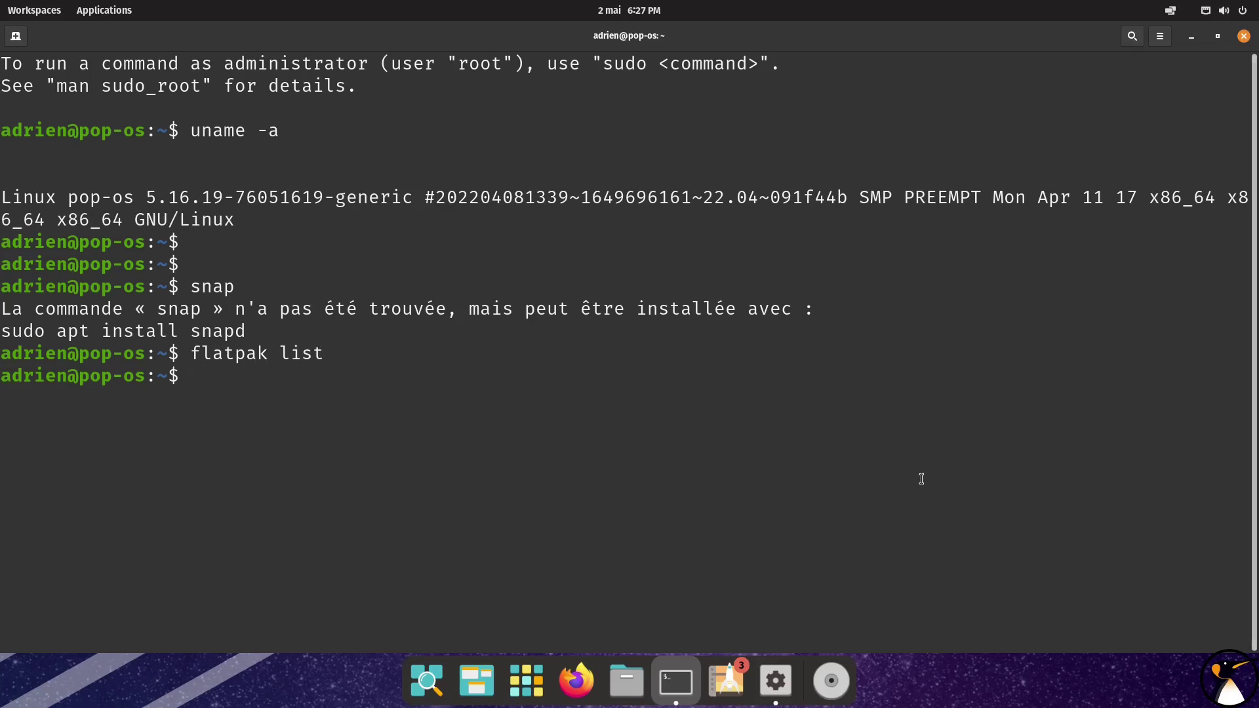
Search for audacity in the maximized software store and view the package sources offered on the Audacity page
left_click(727, 675)
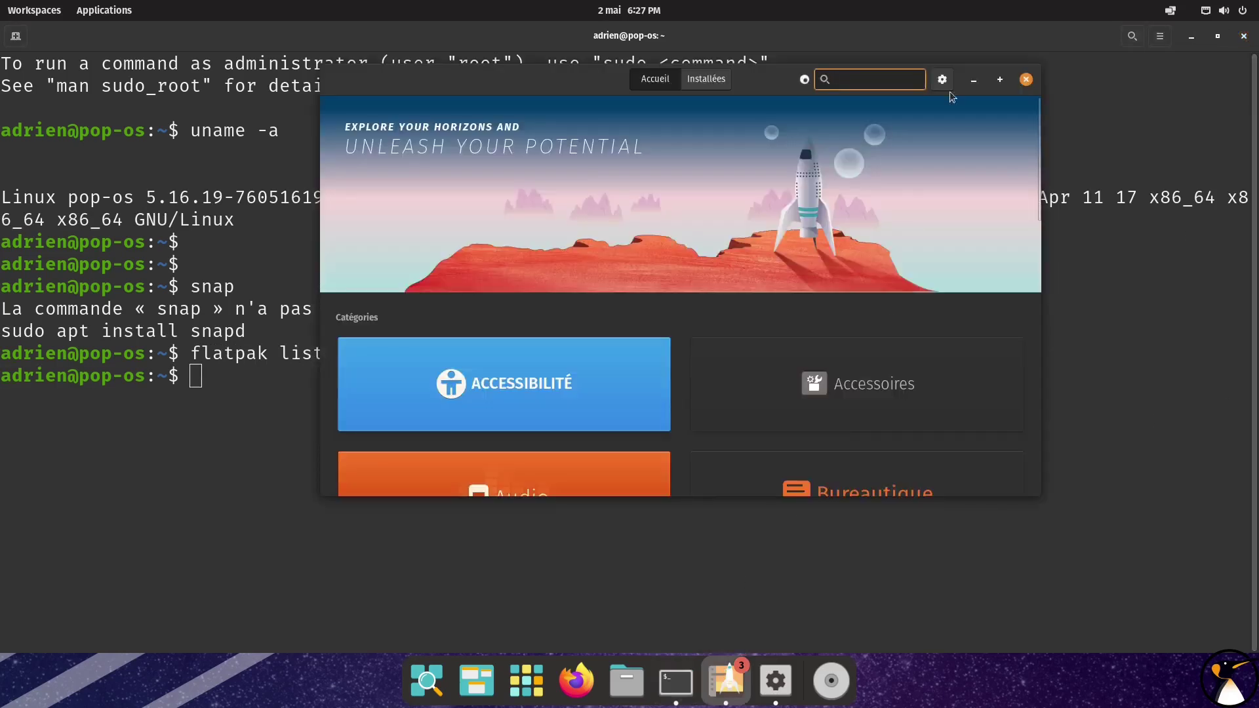
double_click(809, 76)
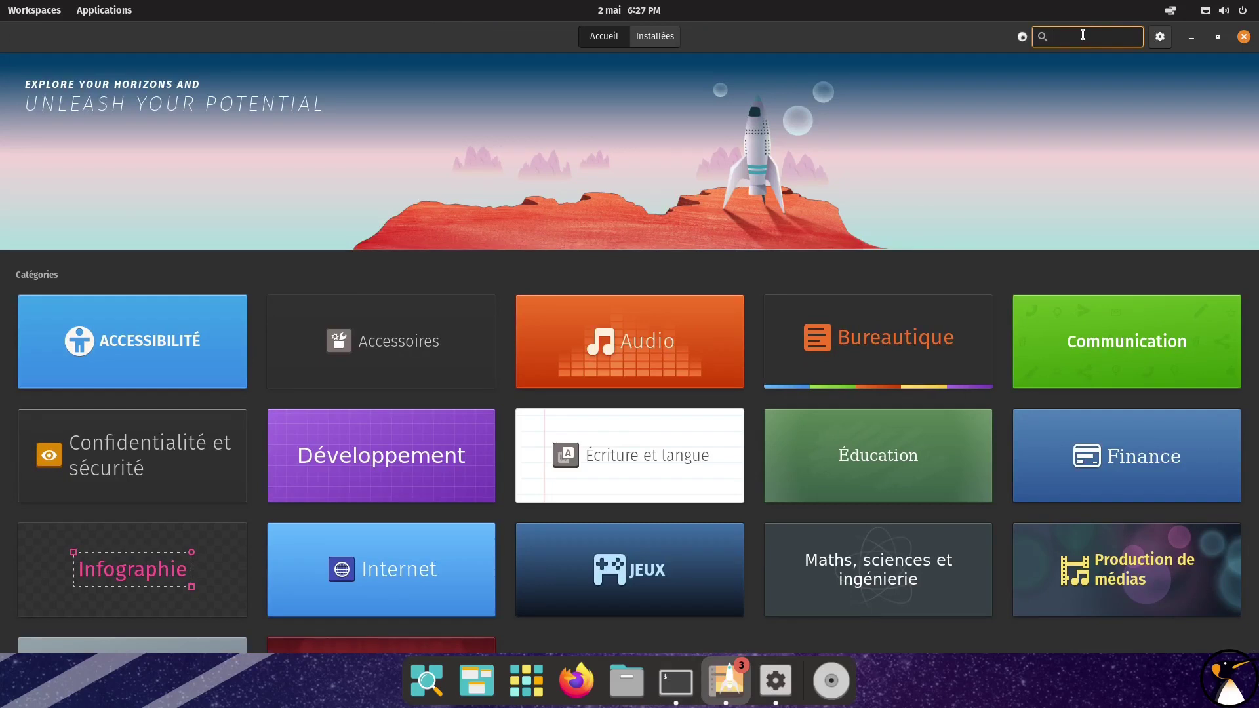
type("audacity")
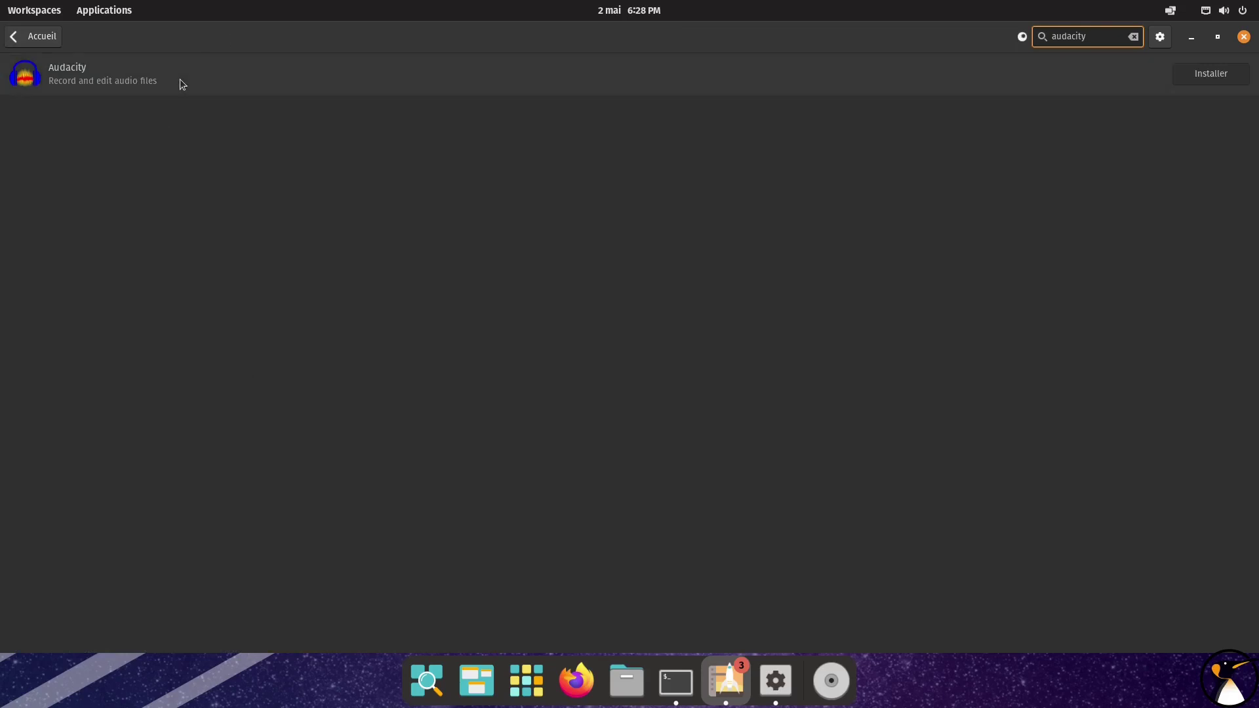
left_click(182, 84)
left_click(510, 142)
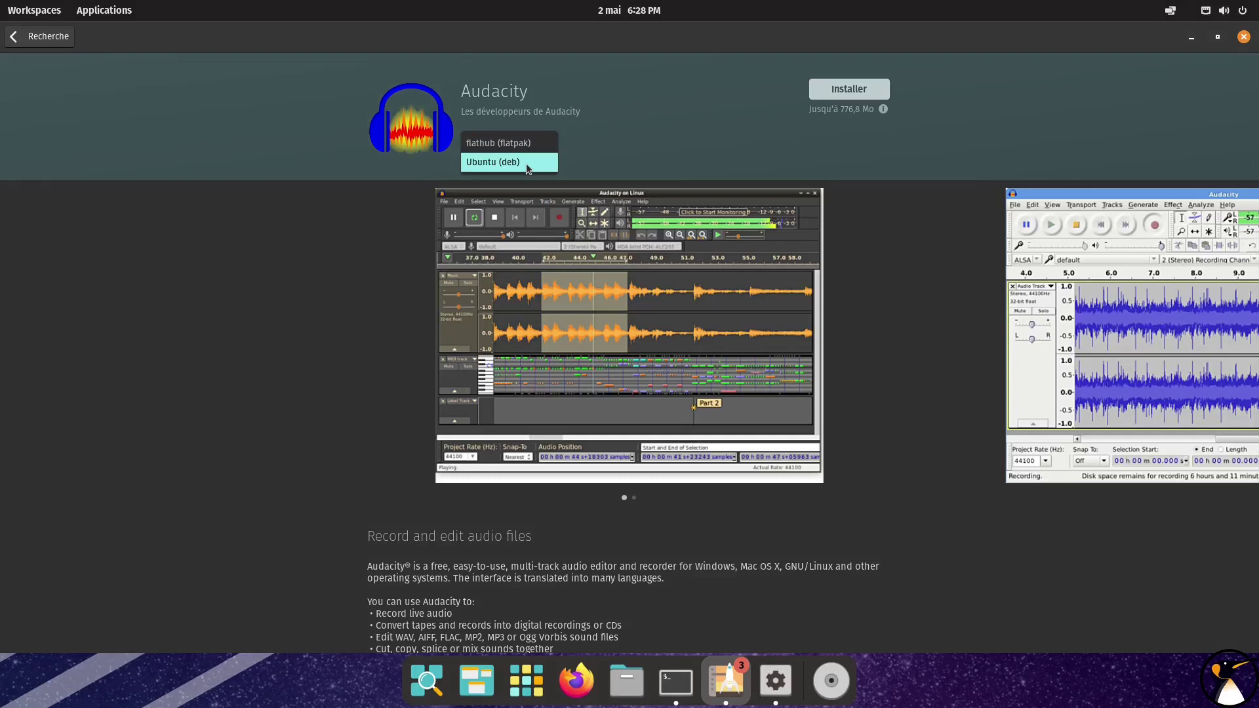
left_click(676, 156)
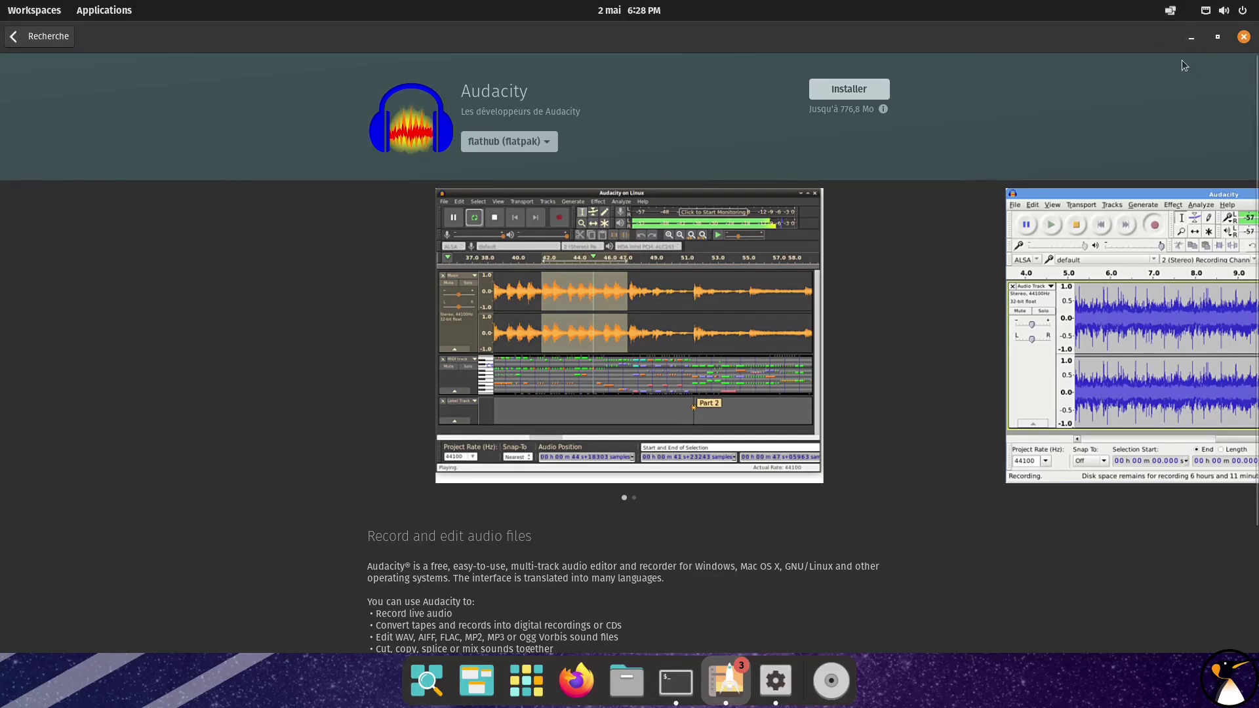
Search the software store for cleme and open the first Clementine Music Player entry
left_click(40, 38)
key("ctrl+f")
type("c")
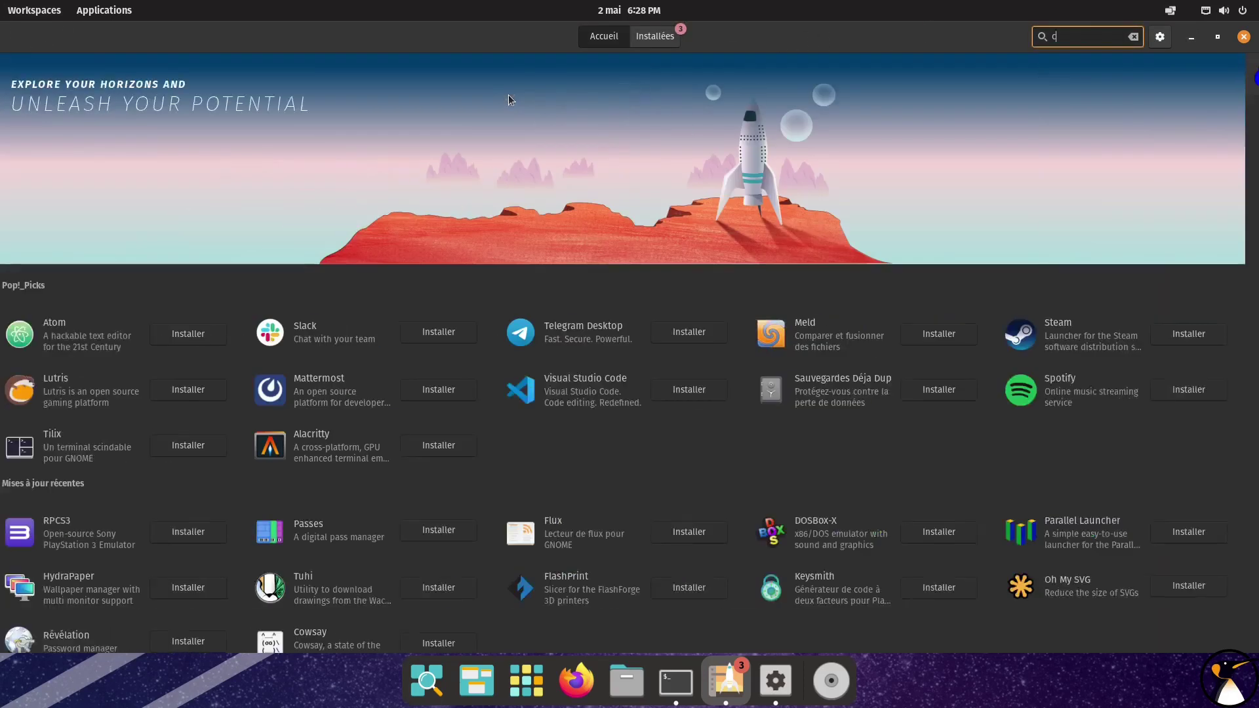
type("leme")
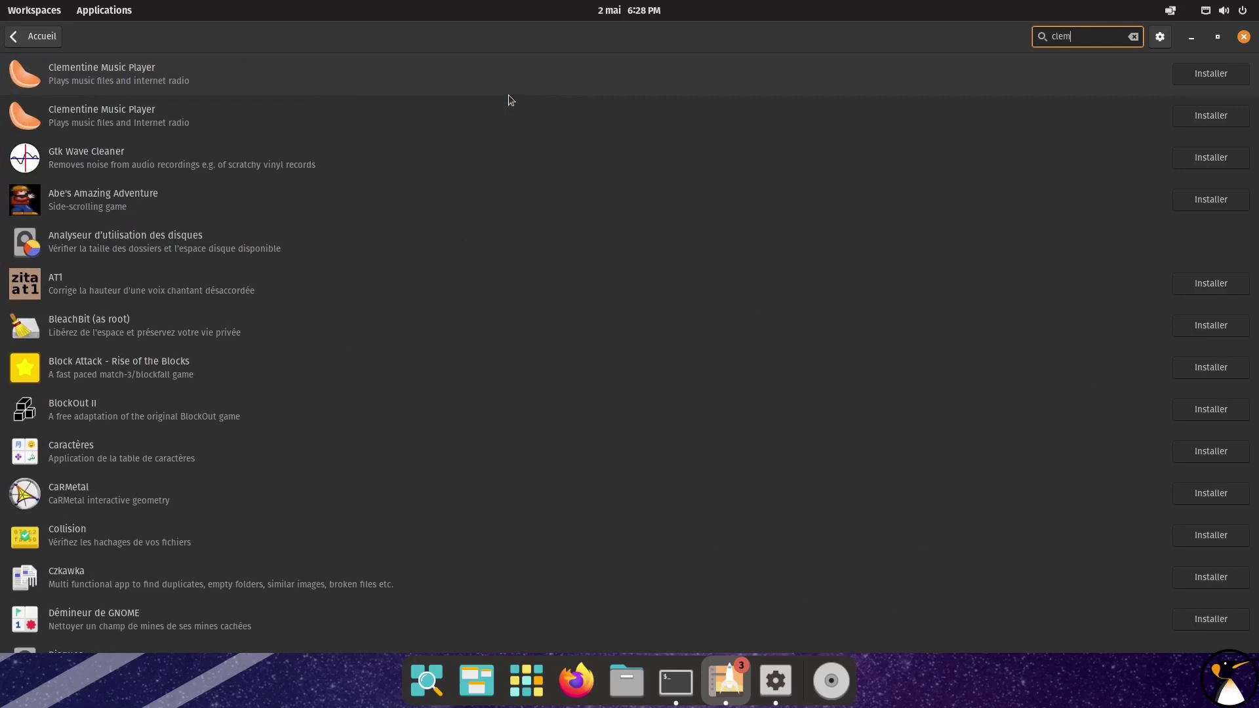
left_click(211, 84)
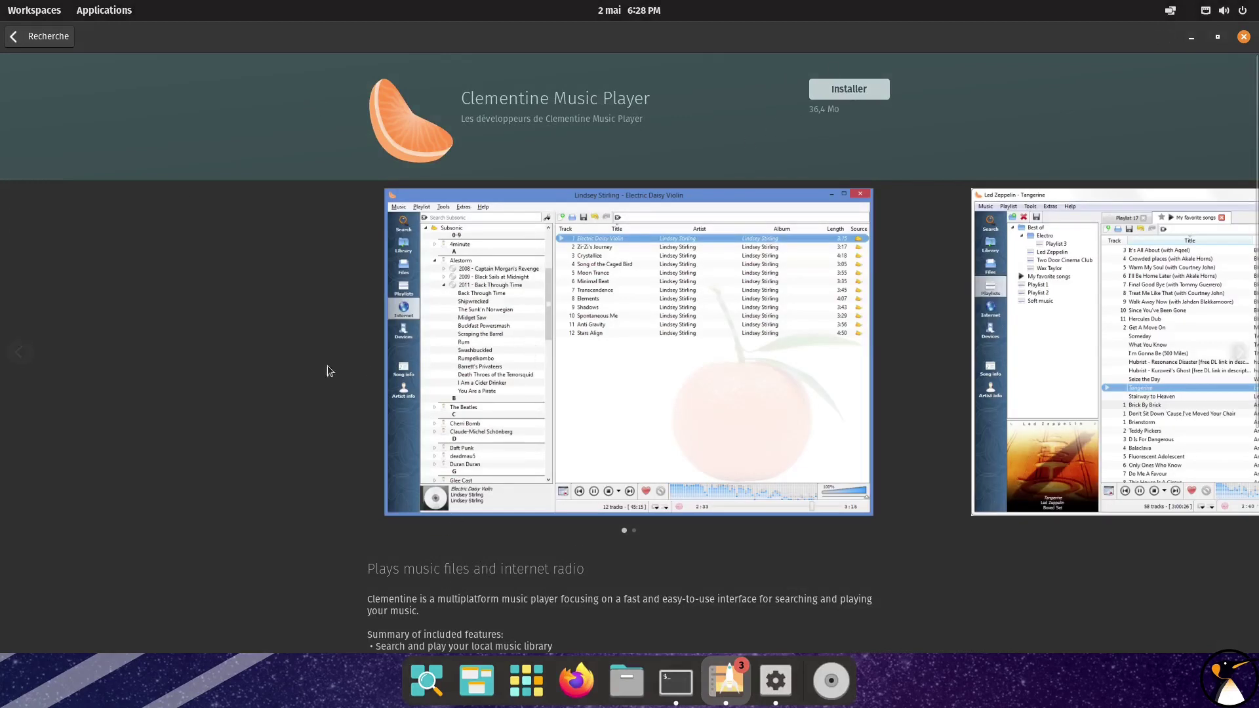
View the second Clementine Music Player entry and its next screenshot, return to the results, and clear the search
left_click(49, 37)
left_click(168, 130)
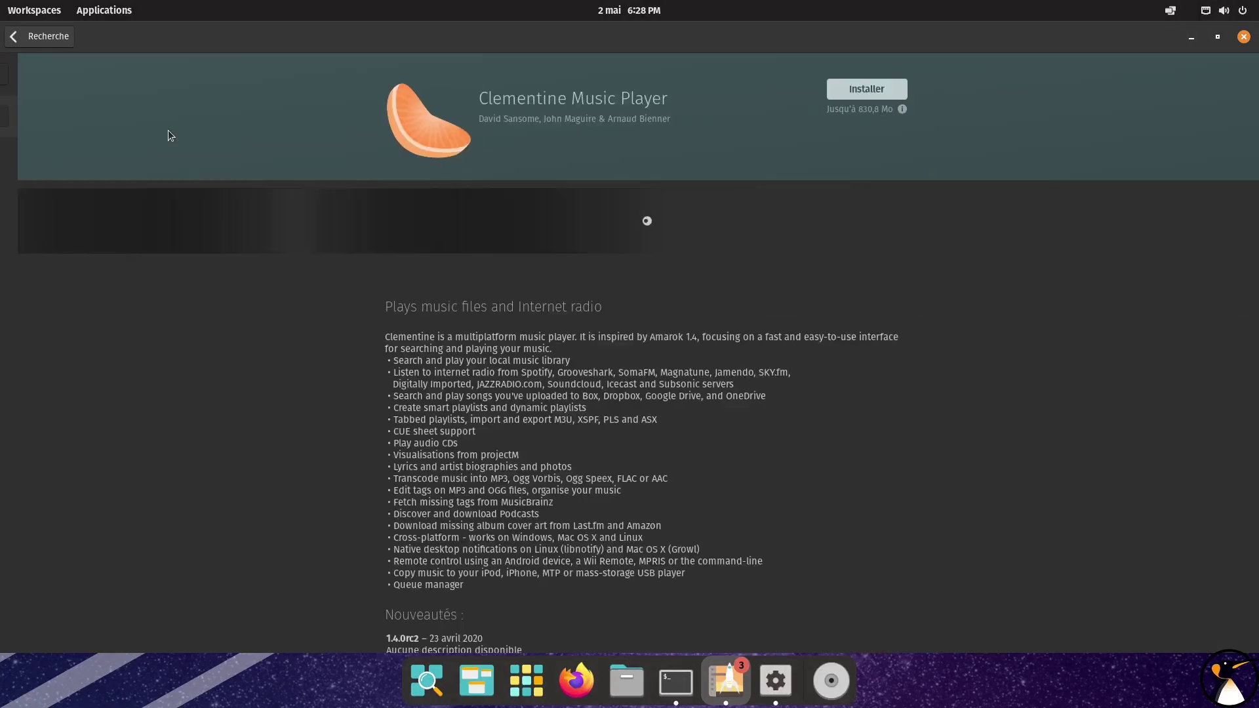
left_click(1238, 335)
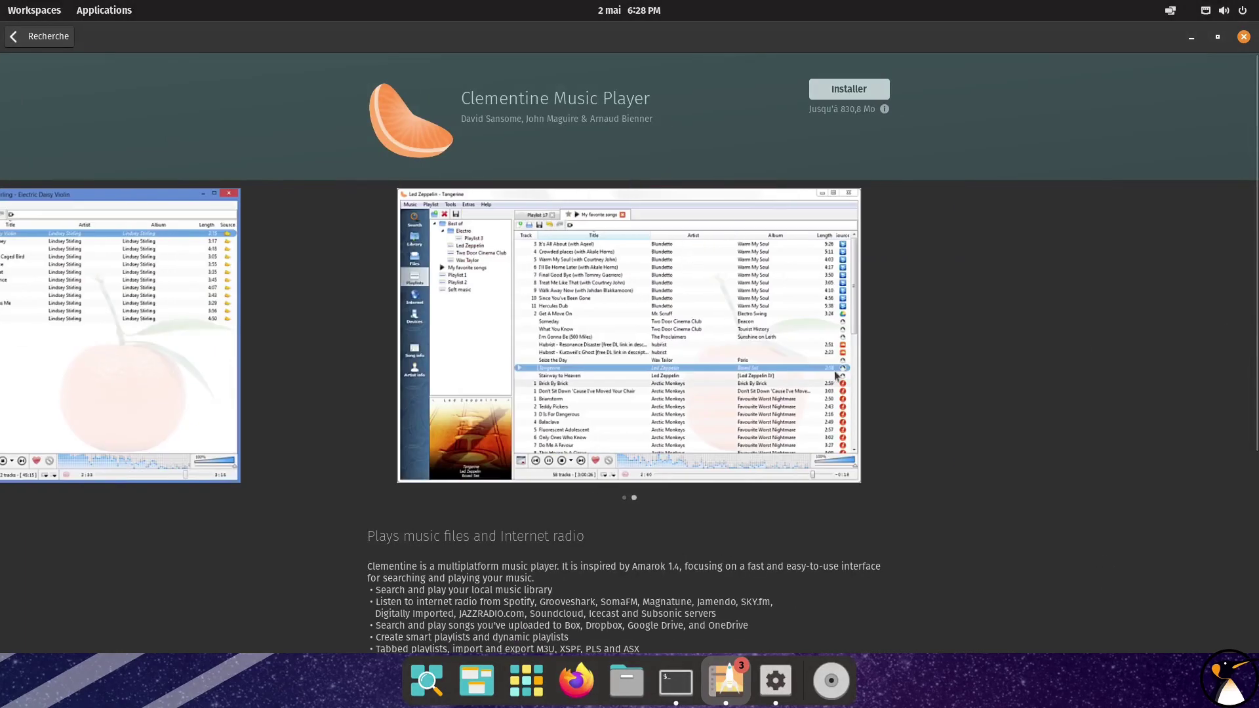
left_click(44, 37)
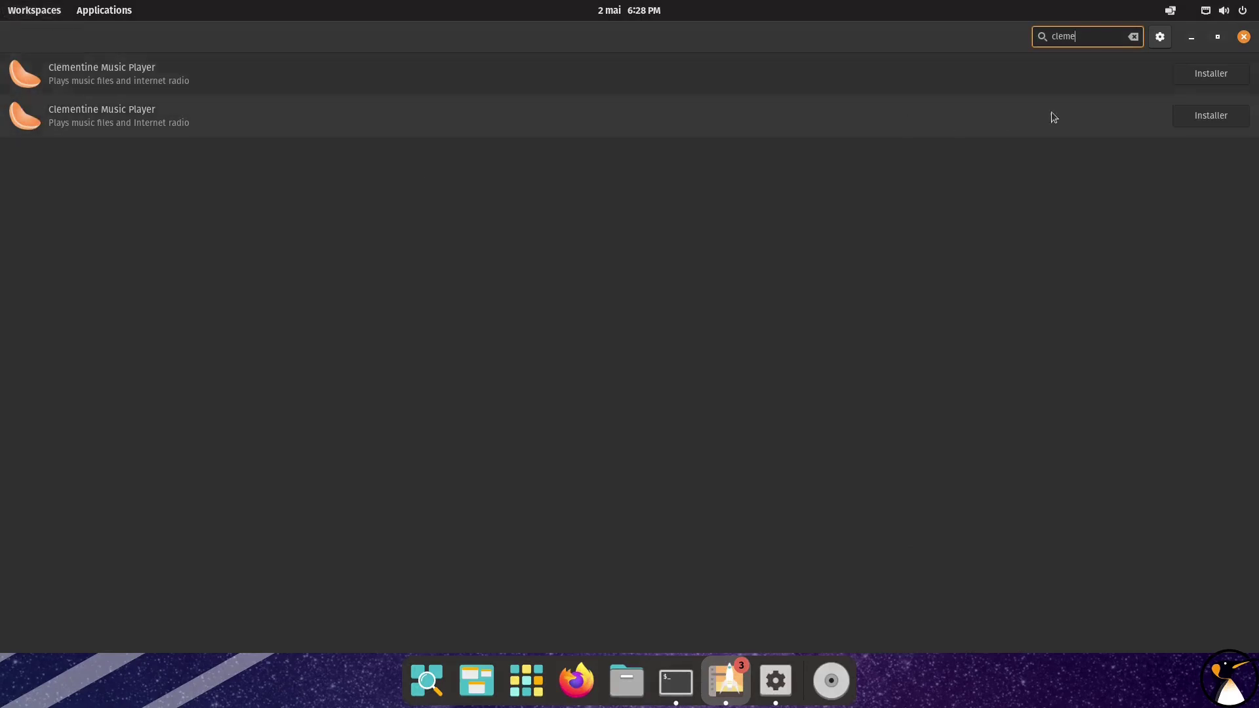
left_click(1133, 37)
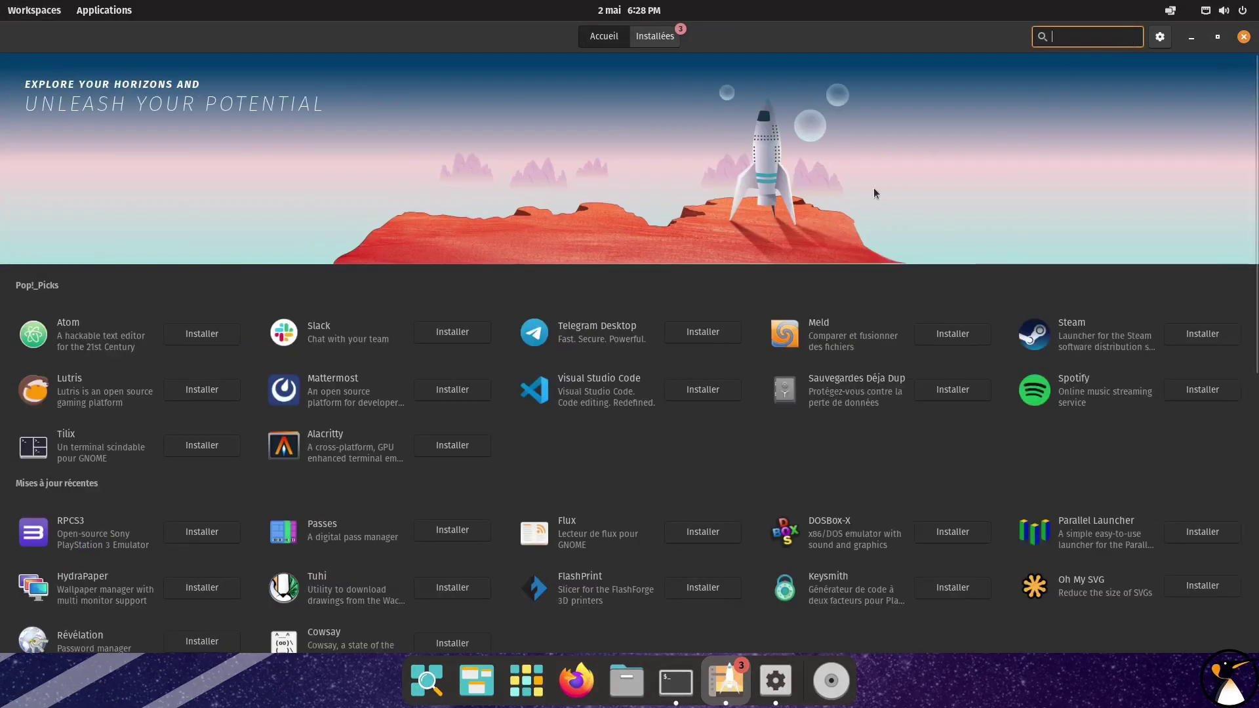
Show the installed applications and examine the component list of the Mises à jour du système entry
left_click(658, 41)
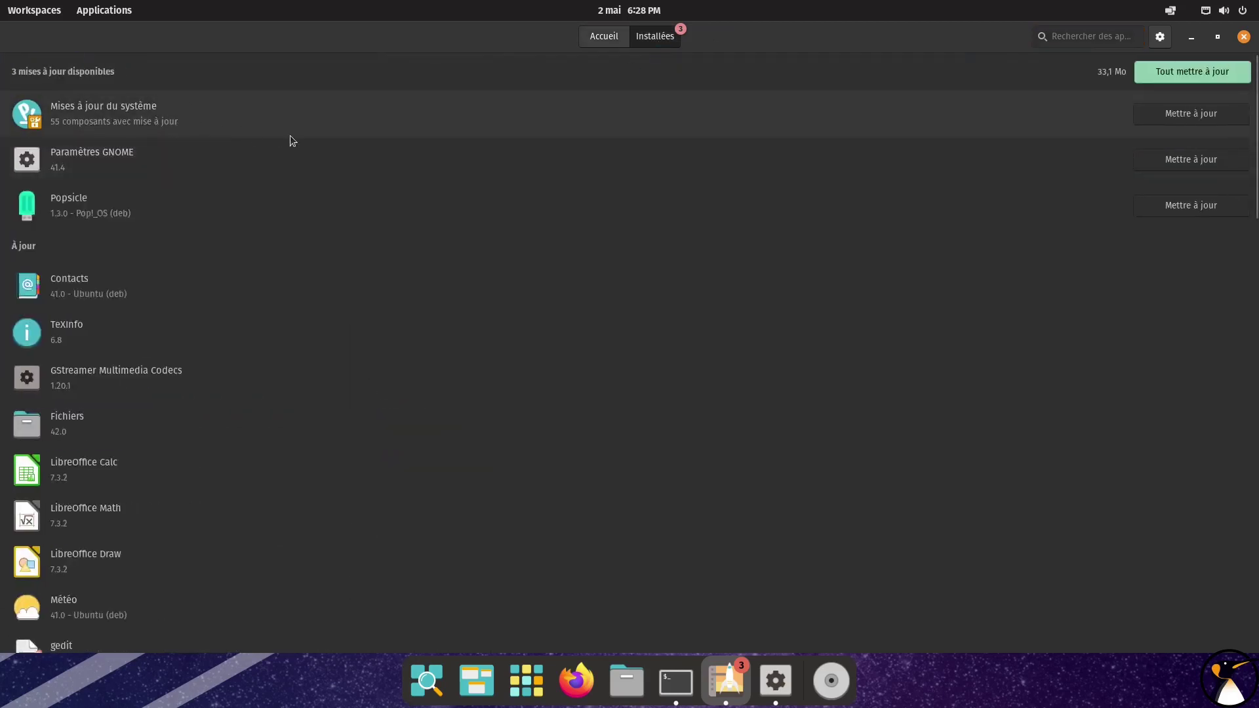
left_click(320, 134)
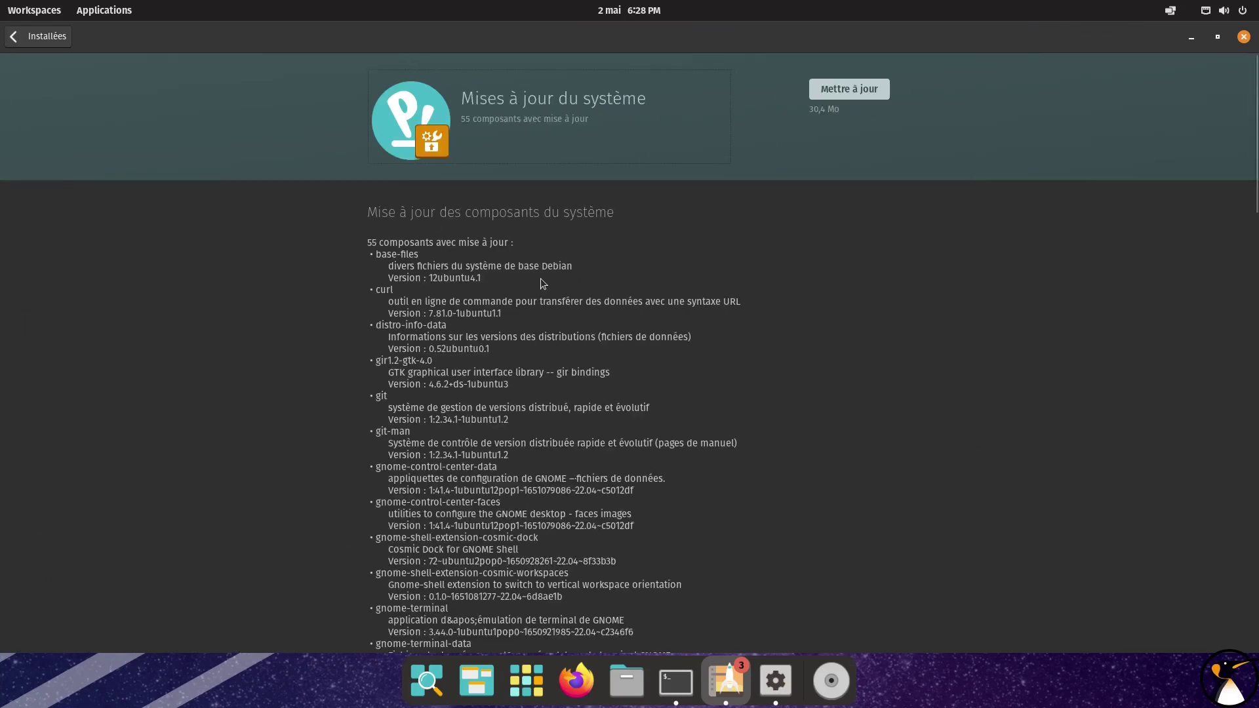
scroll(529, 333, "down", 2)
scroll(505, 393, "down", 5)
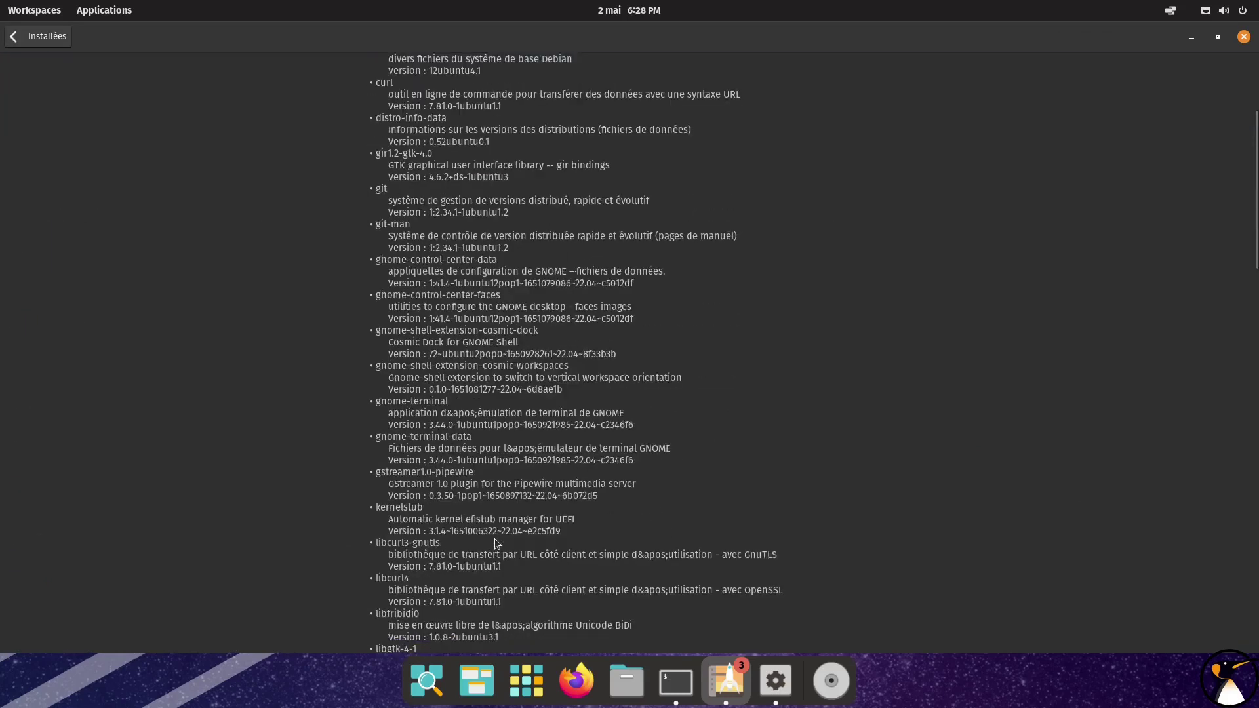
scroll(564, 446, "up", 2)
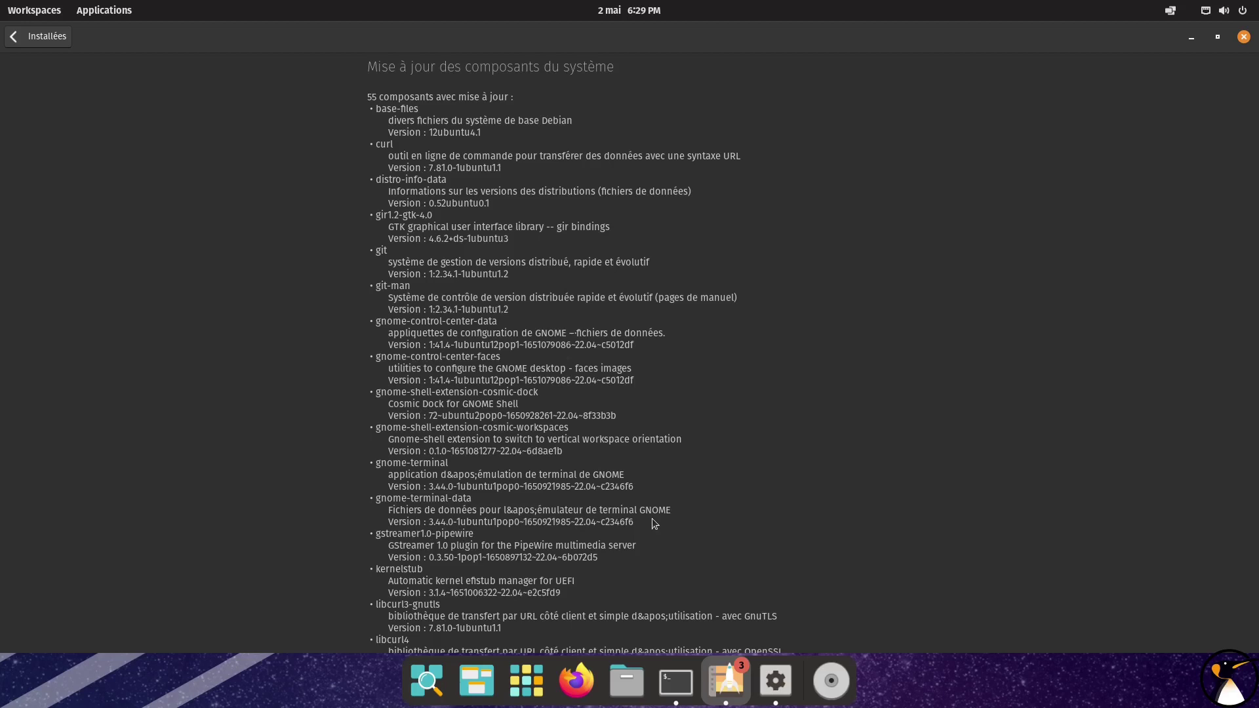
Return to the software store's home page, and close the store and the terminal
left_click(40, 36)
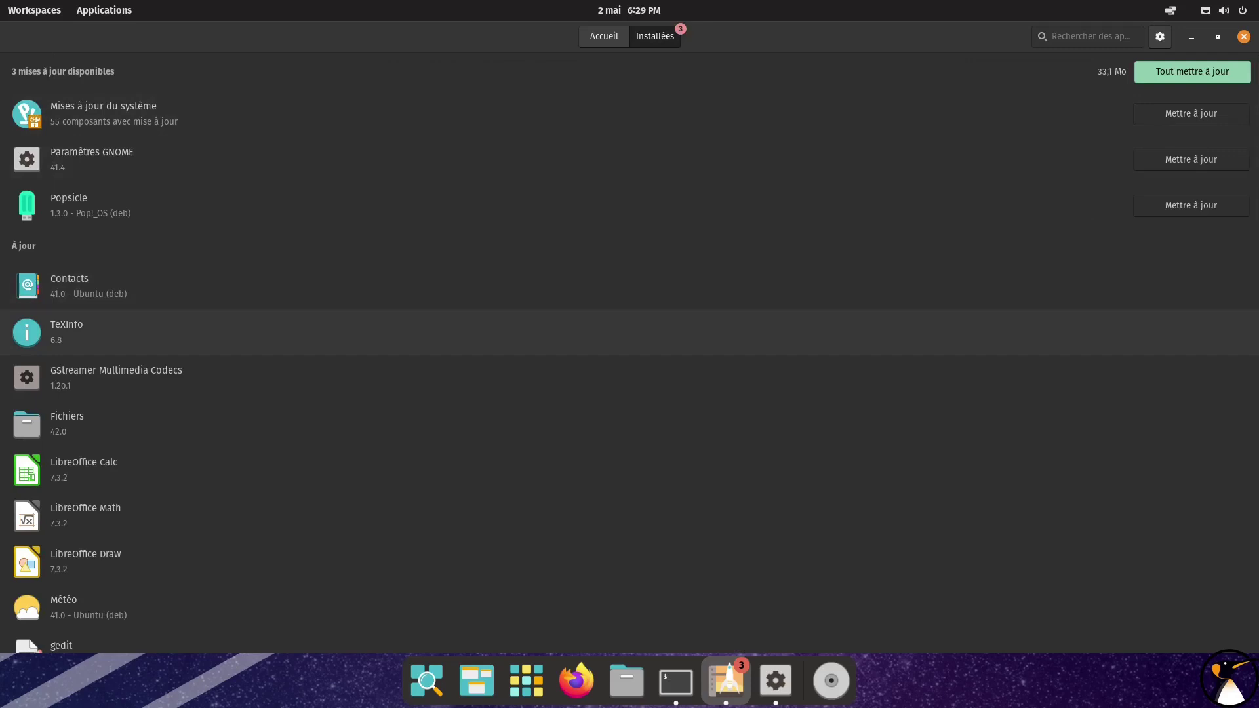
left_click(612, 36)
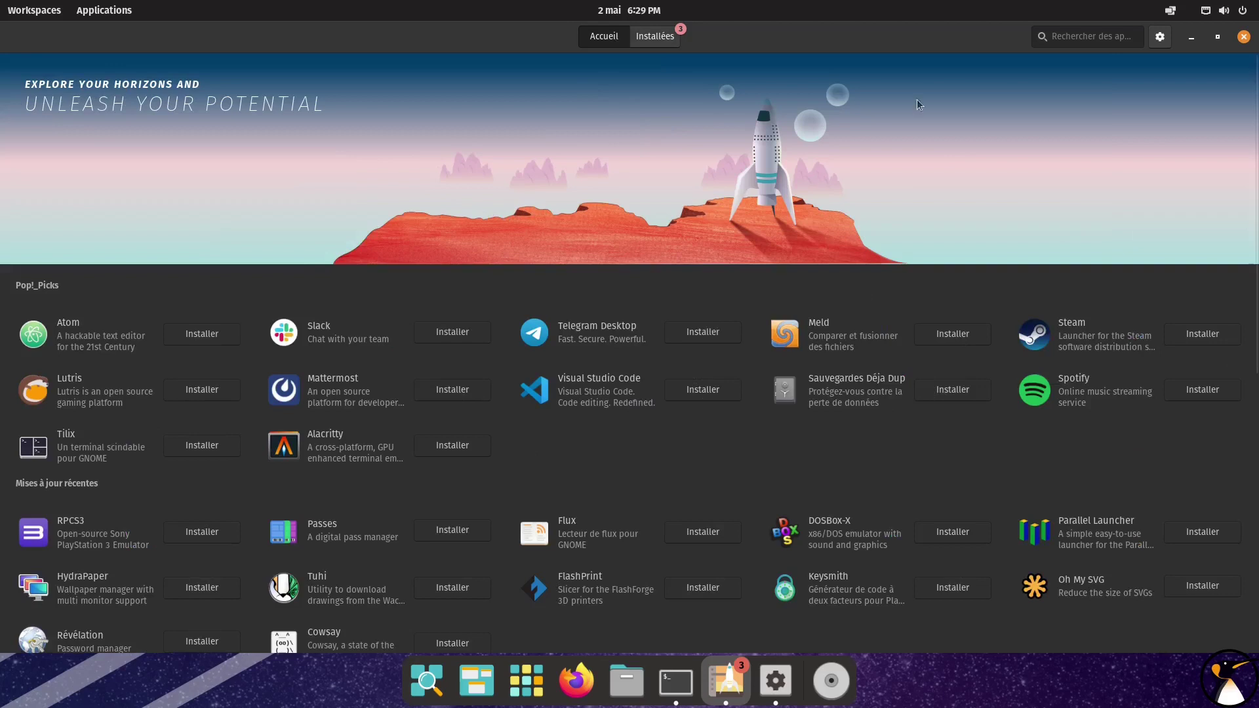
left_click(1243, 37)
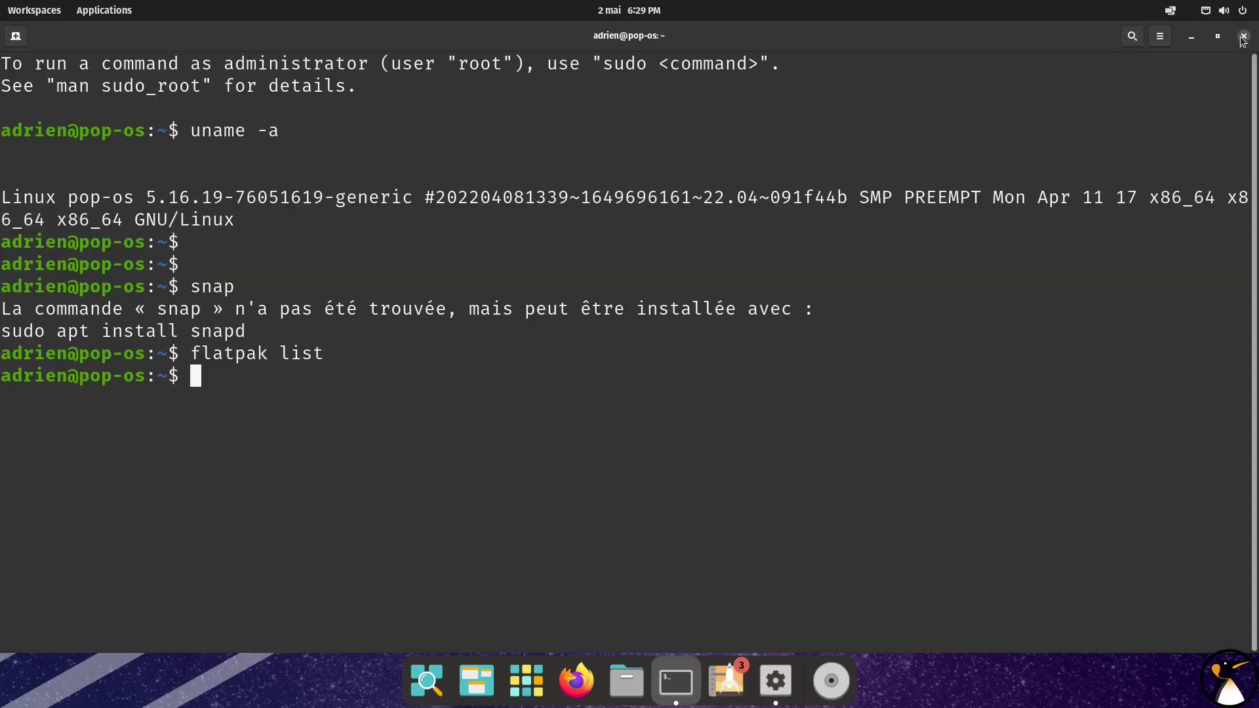
left_click(1242, 41)
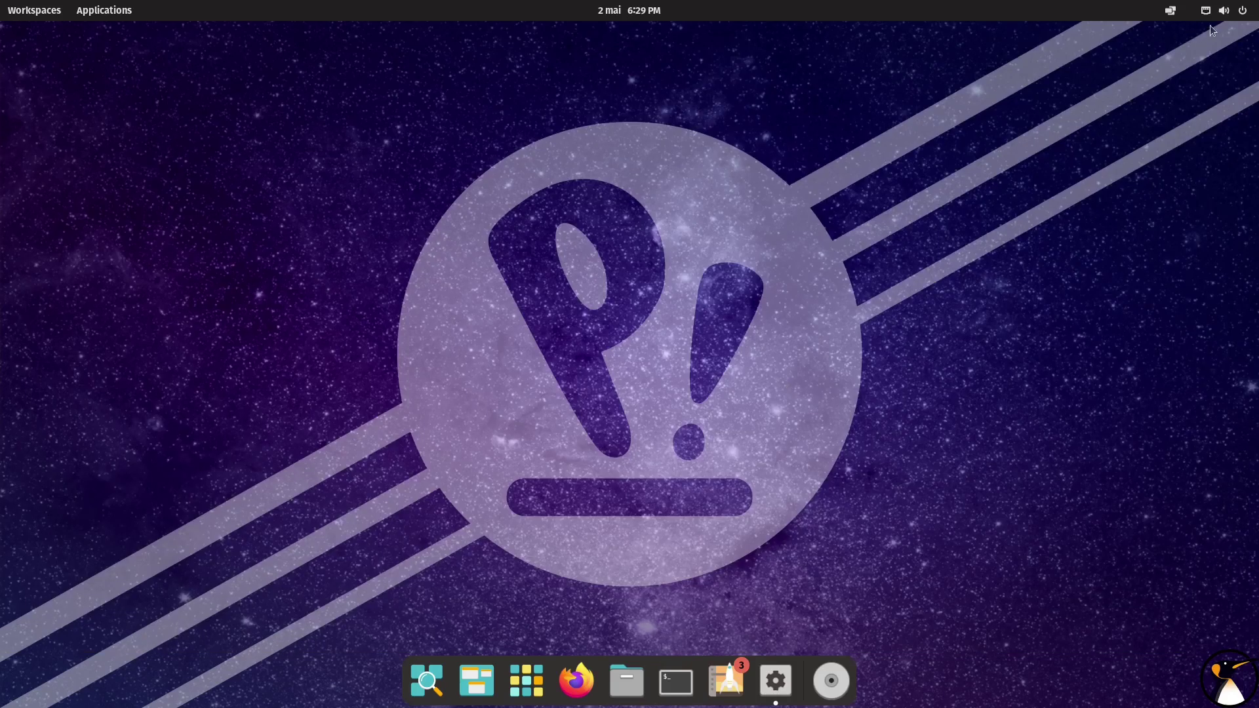
Open the Partage page in the system settings and turn sharing on
left_click(1228, 11)
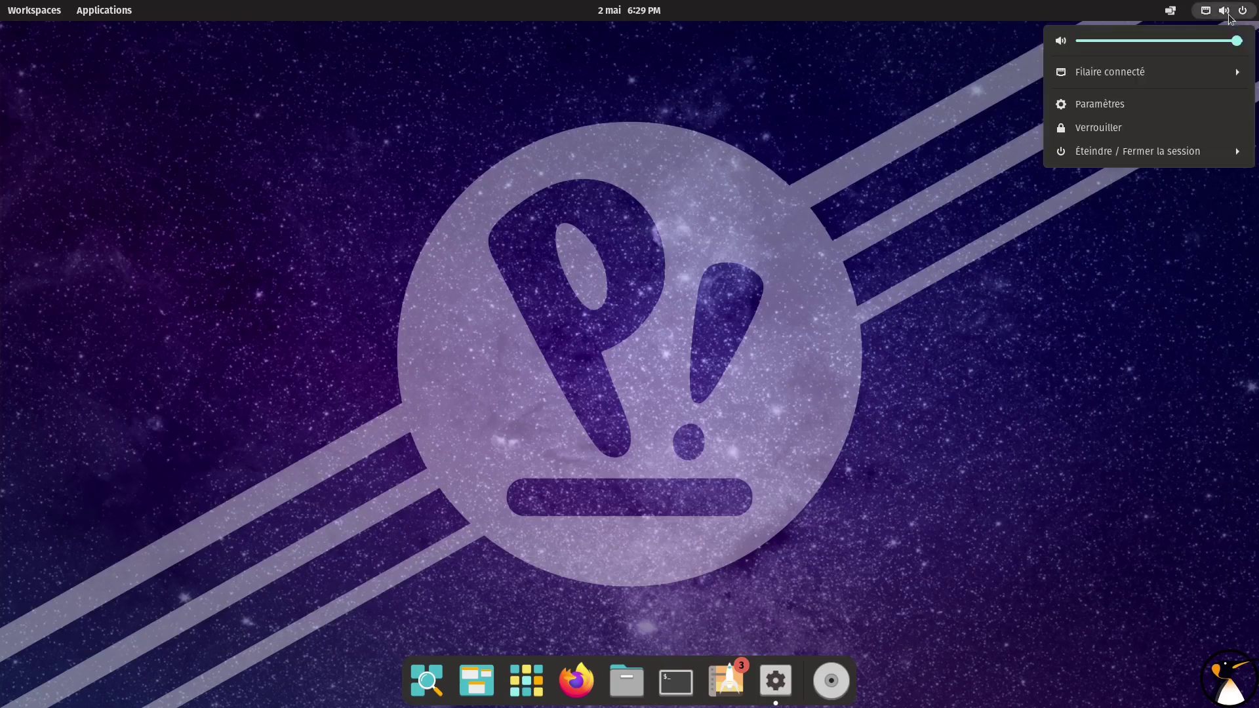
left_click(1095, 106)
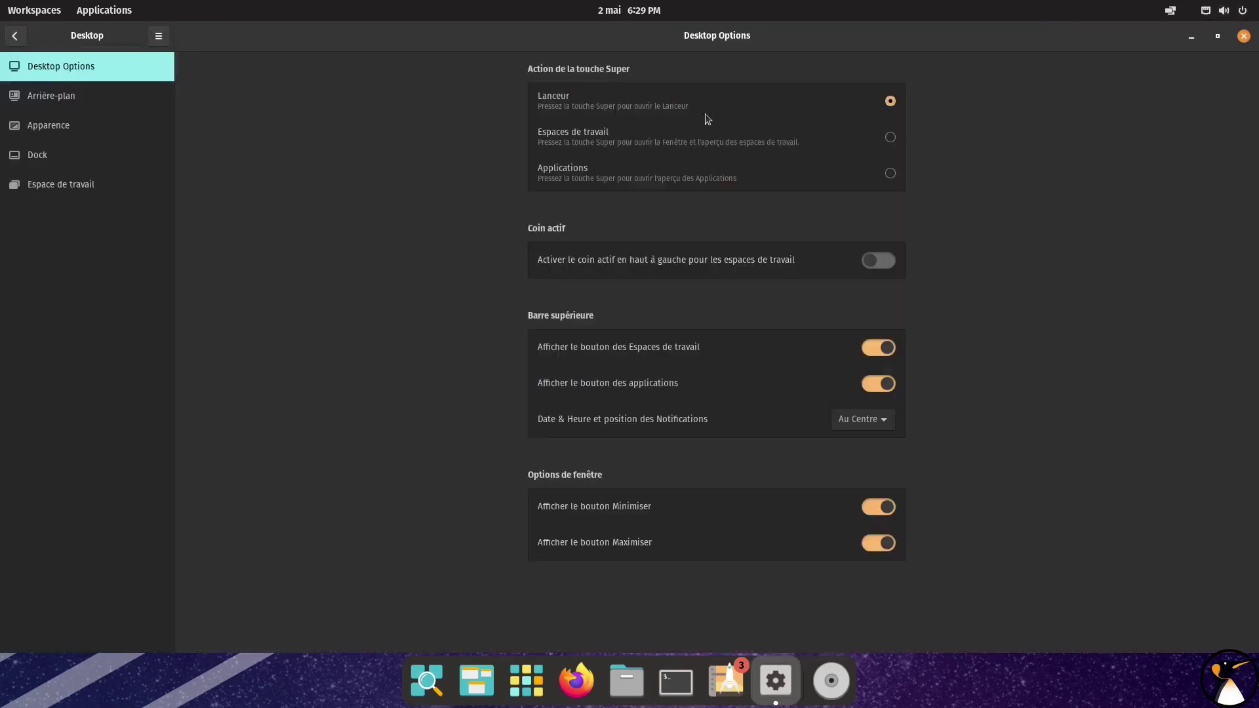
left_click(20, 42)
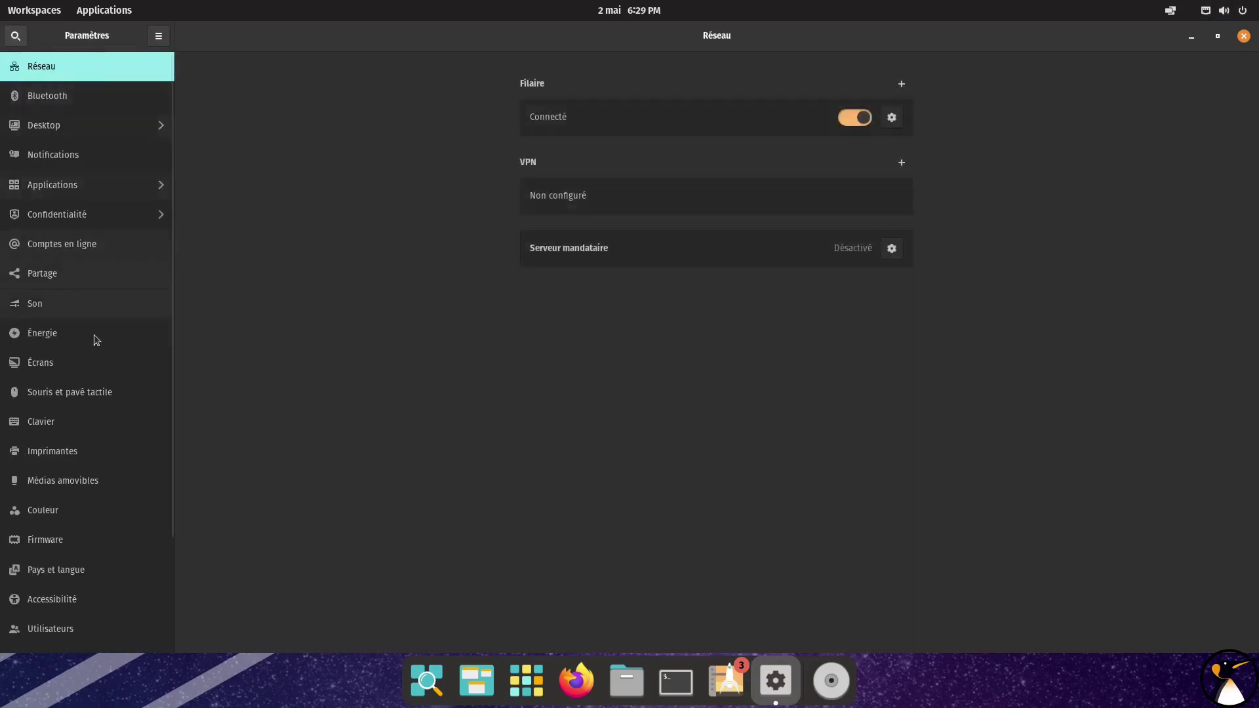
left_click(62, 276)
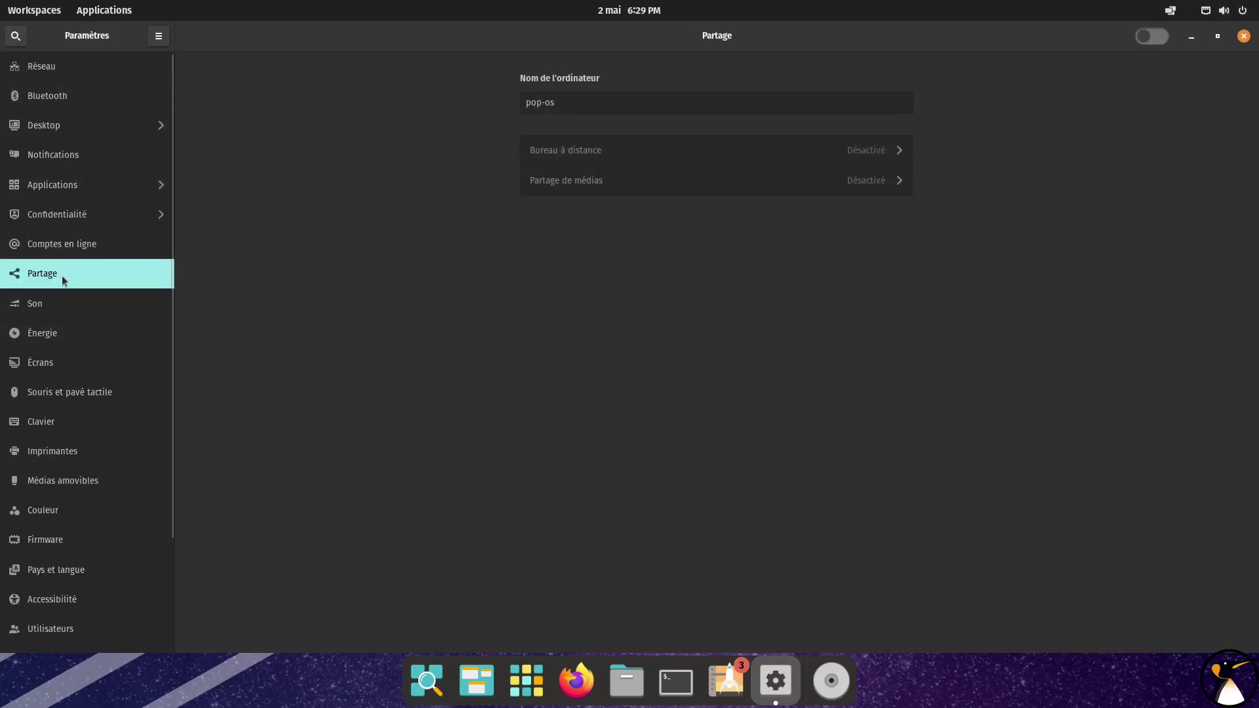
left_click(1156, 38)
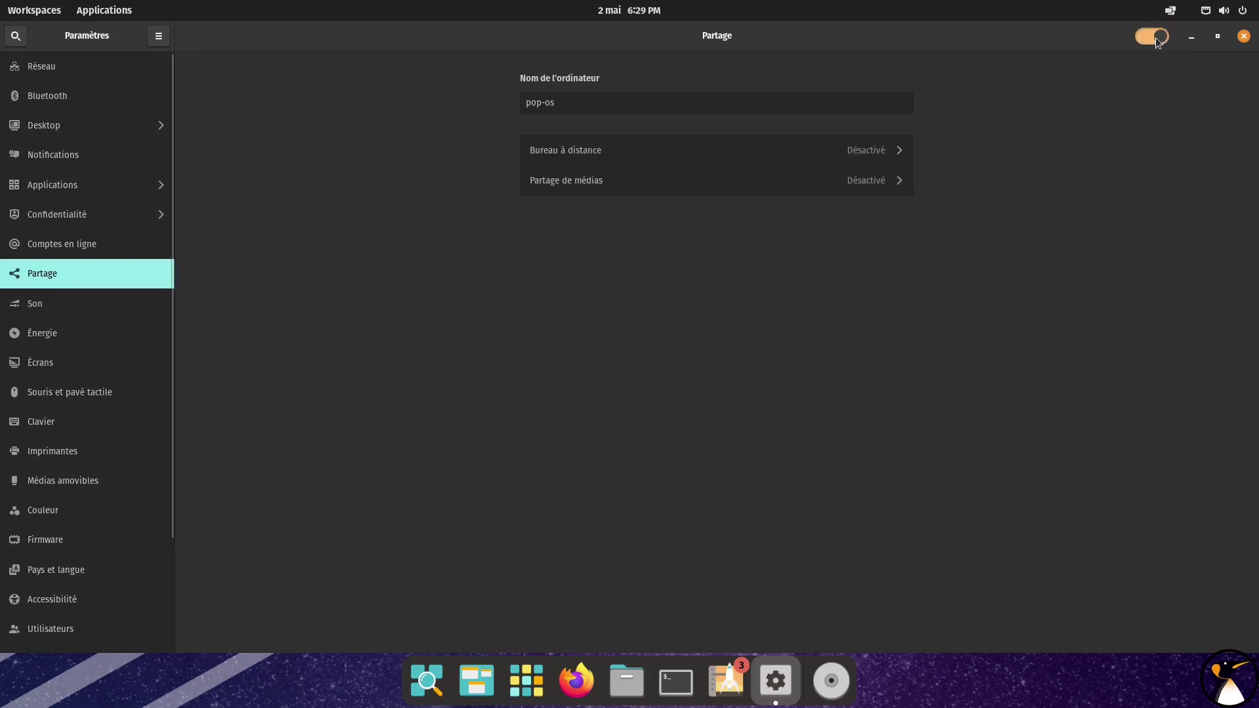
Enable Bureau à distance in the sharing options, including the legacy VNC protocol (Activer l'ancien protocole VNC)
left_click(850, 141)
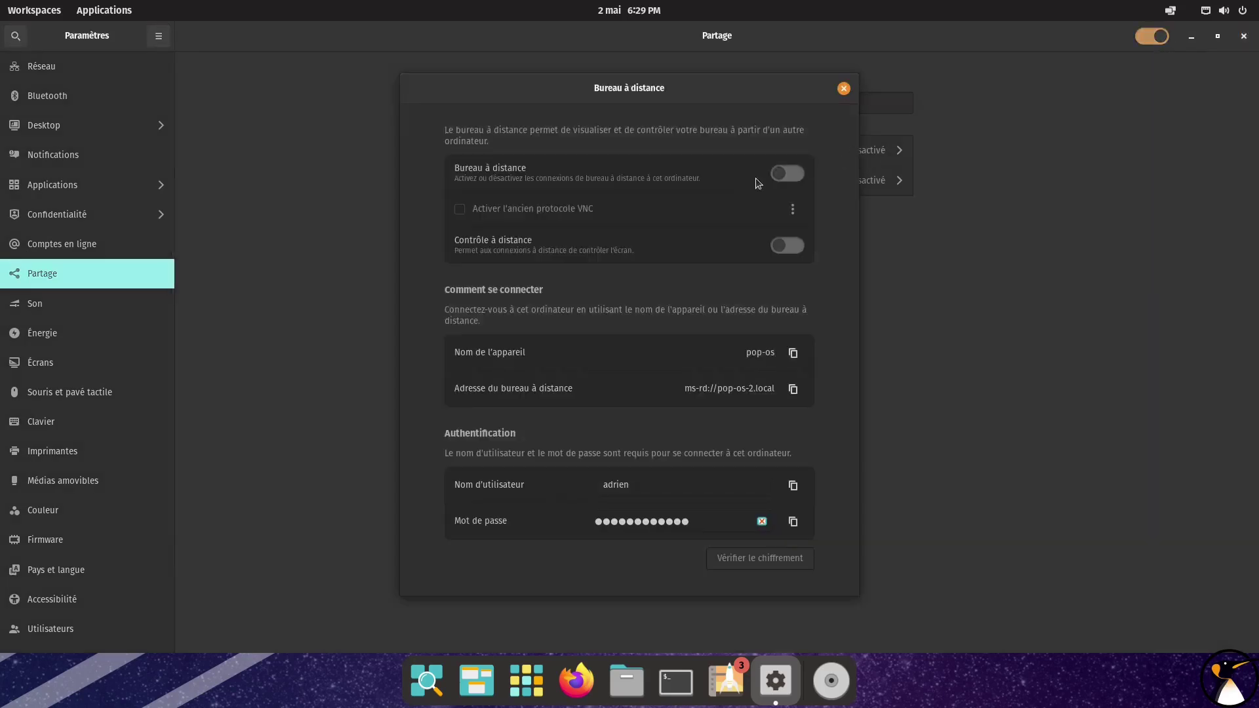
left_click(786, 174)
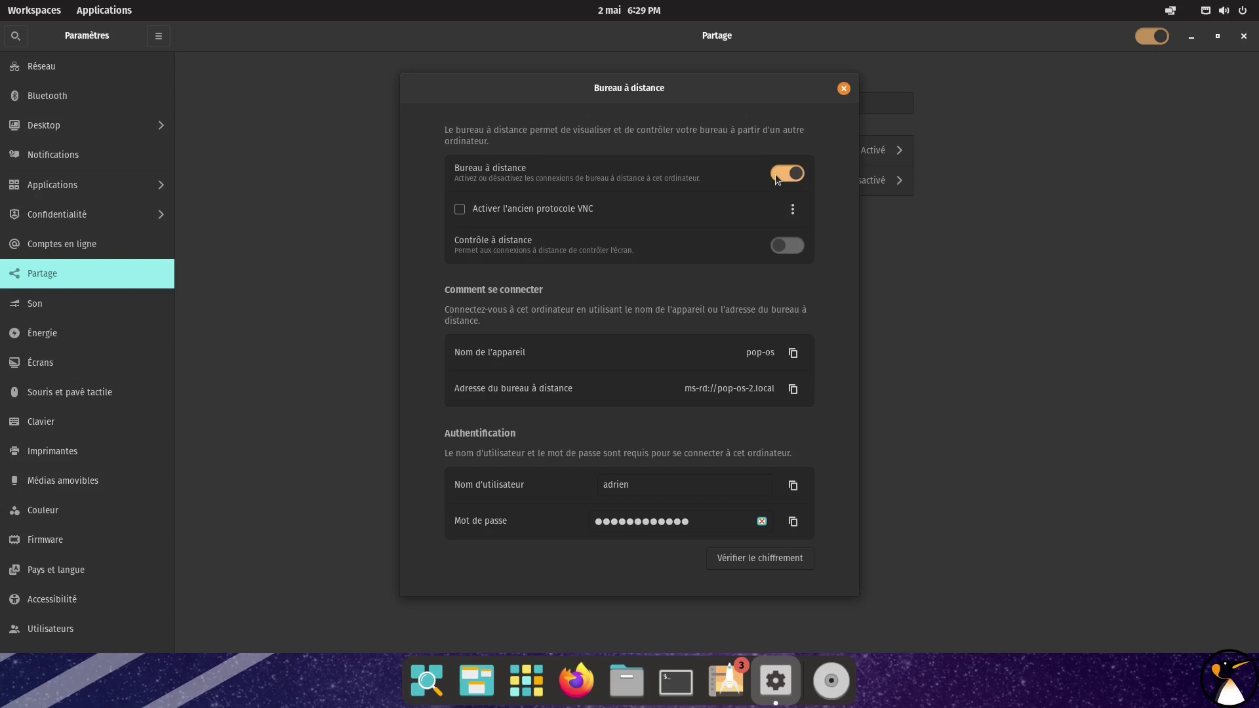
left_click(460, 209)
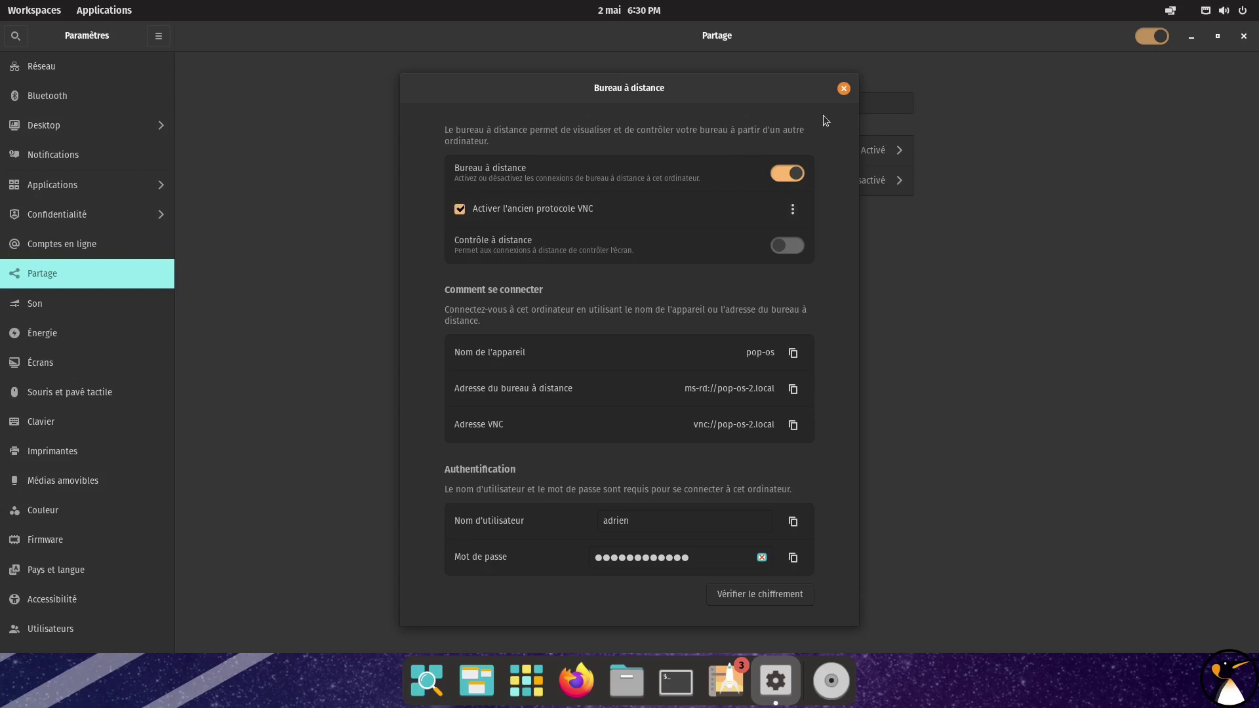
Highlight the VNC address and the remote desktop address, and close the Bureau à distance dialog and the settings
left_click_drag(695, 426, 775, 427)
left_click_drag(680, 390, 793, 392)
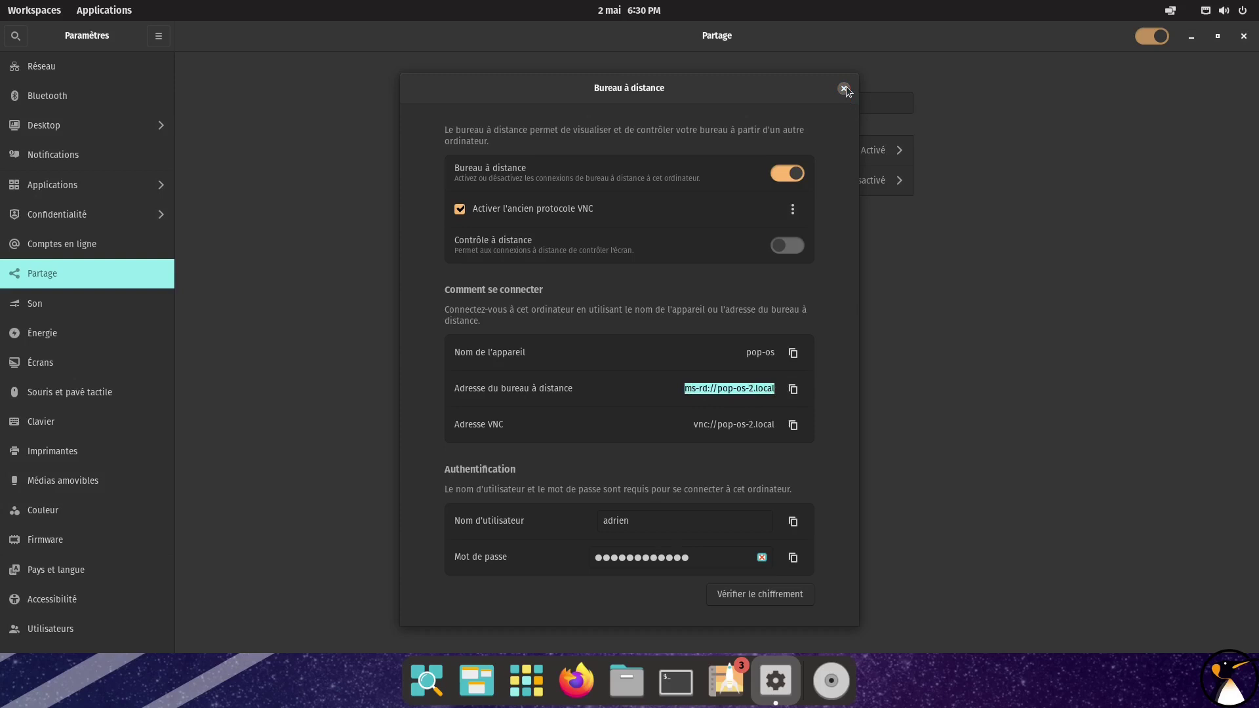
left_click(844, 89)
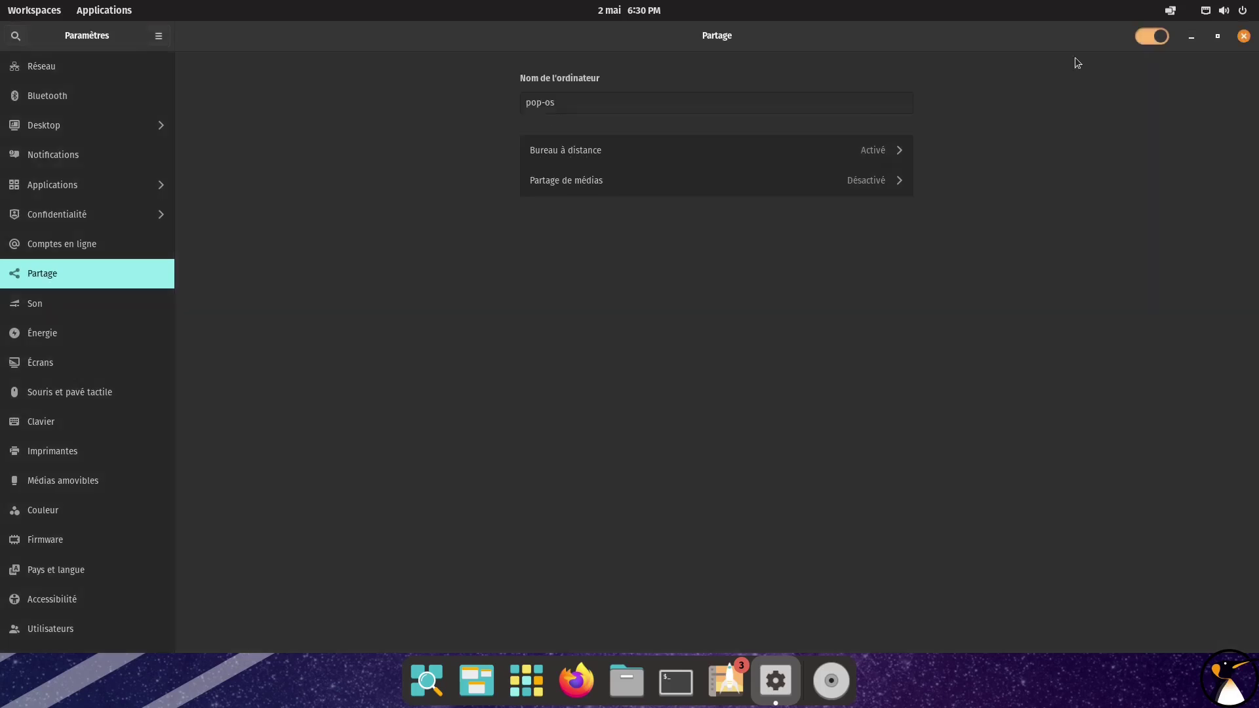
left_click(1244, 36)
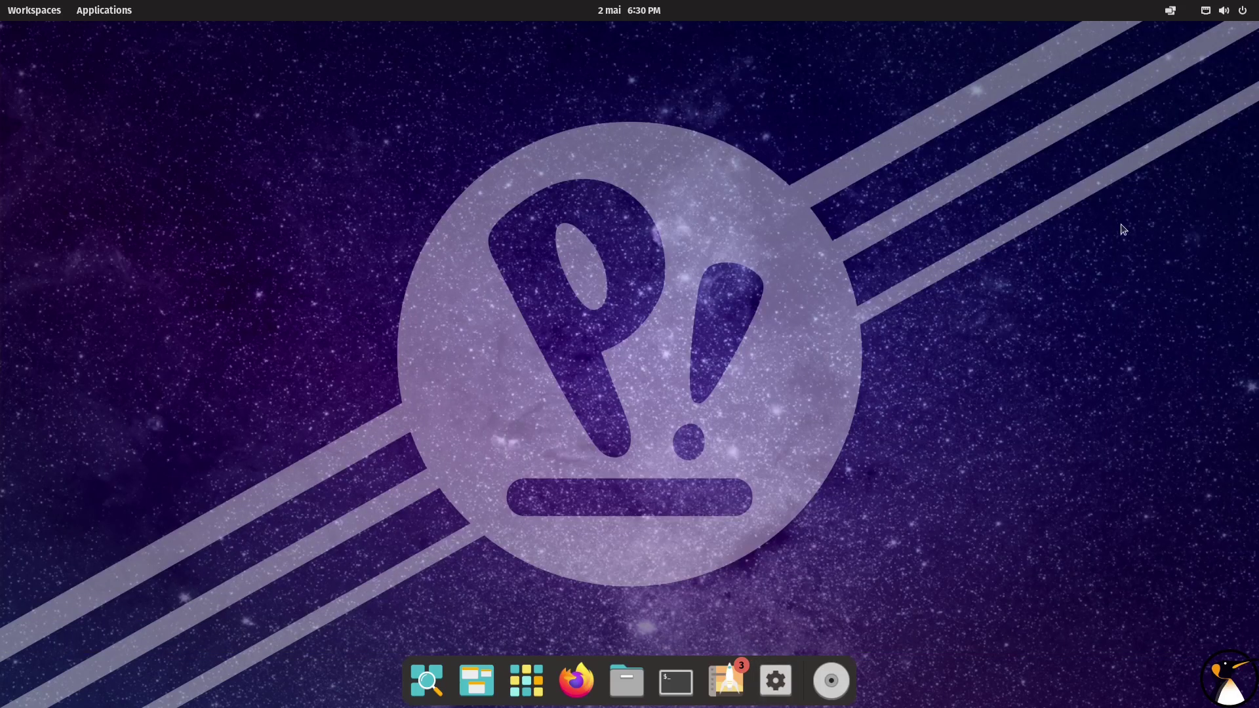